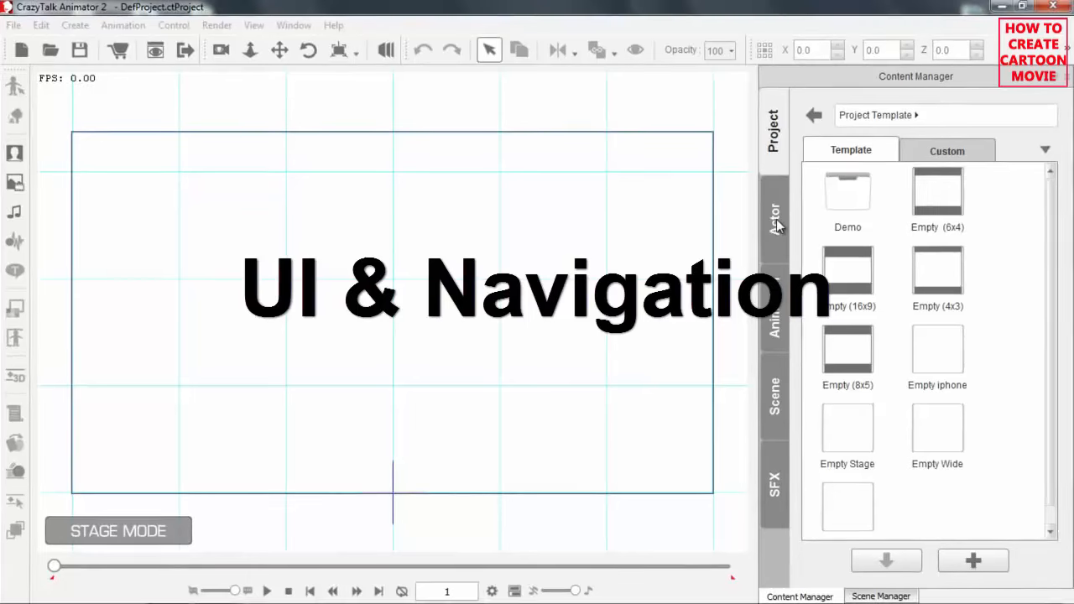
# Look through the Animation, Scene and SFX template categories in the Content Manager.
pyautogui.click(780, 316)
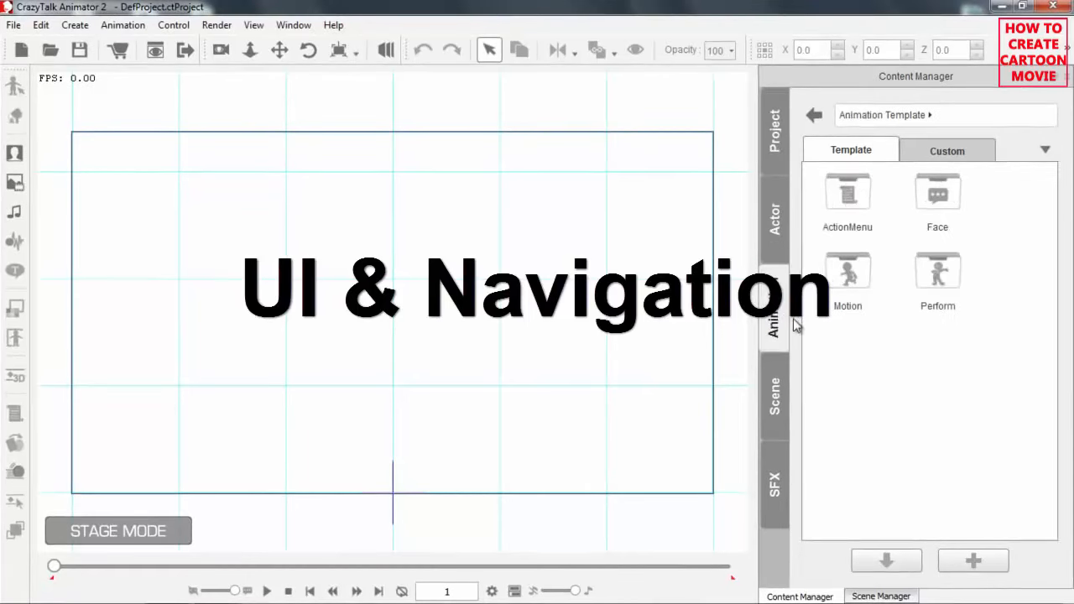
pyautogui.click(776, 399)
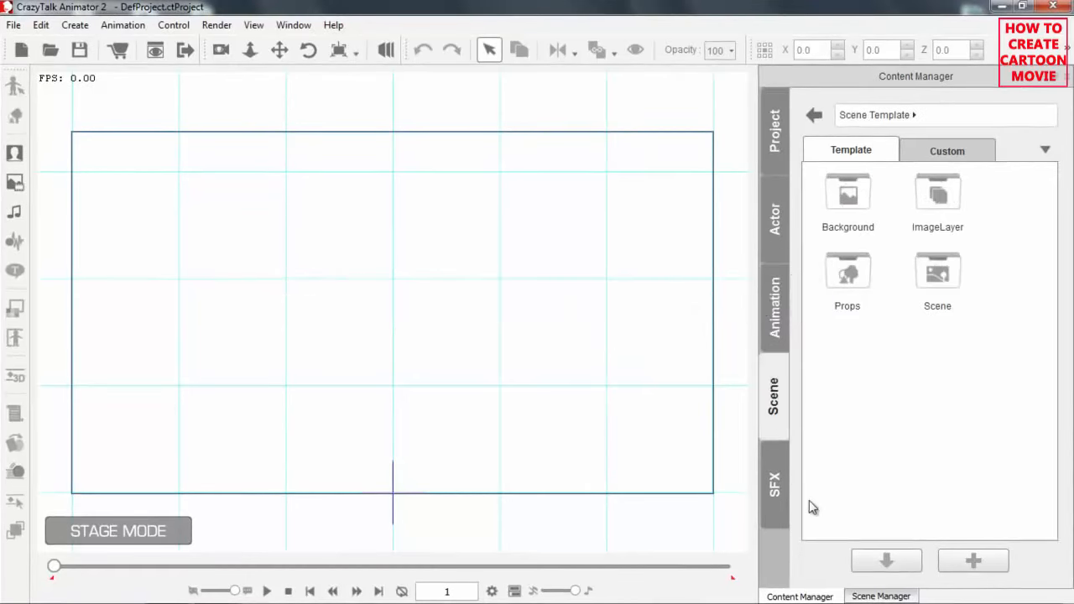
pyautogui.click(782, 490)
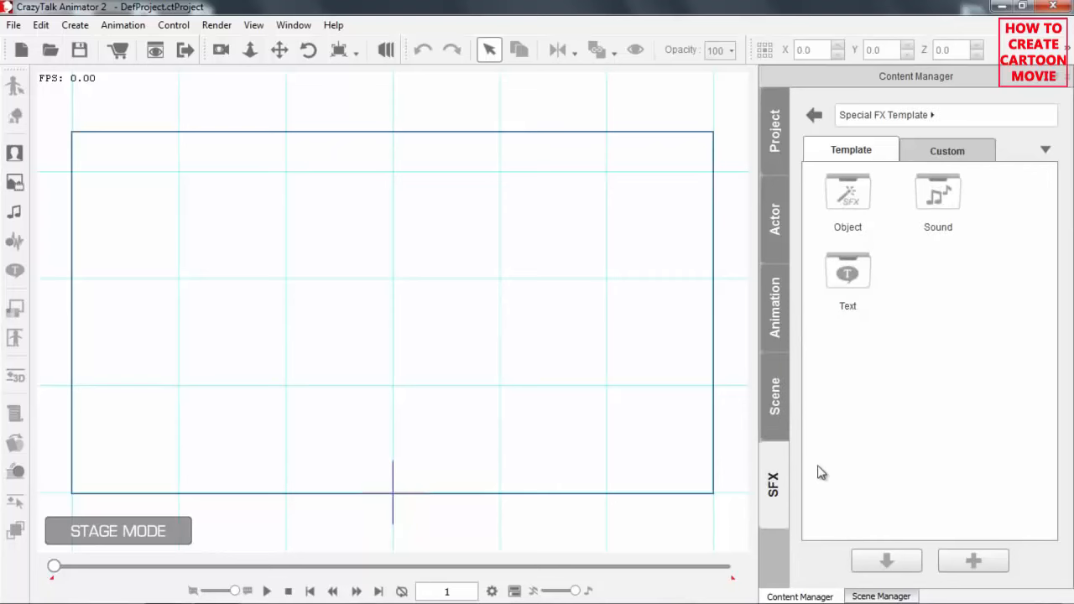
# Open the Scene folder of the scene templates and place the Office scene on the stage.
pyautogui.click(777, 405)
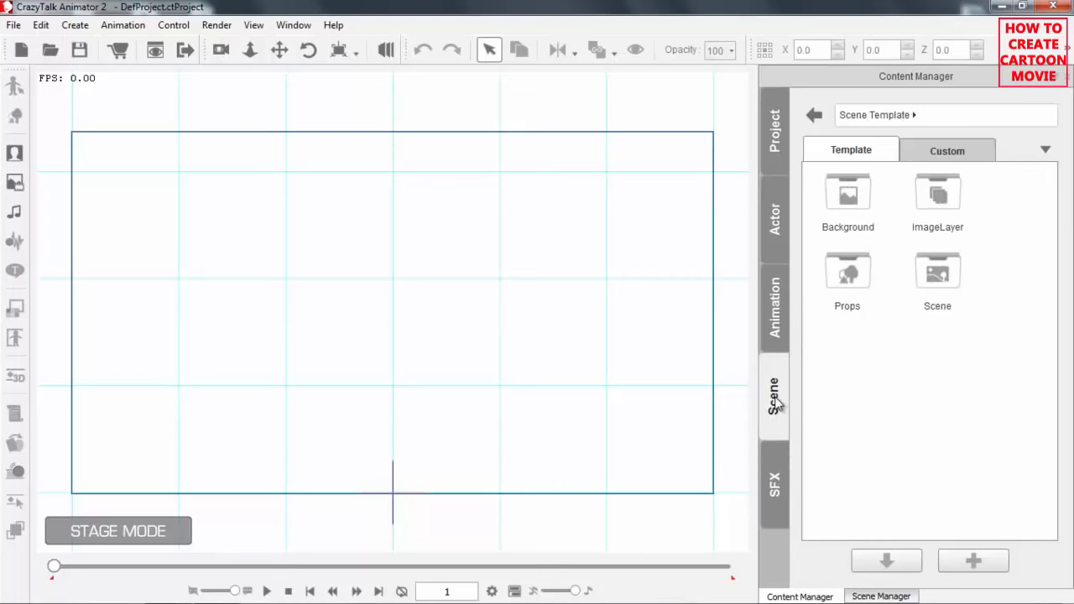
pyautogui.doubleClick(943, 276)
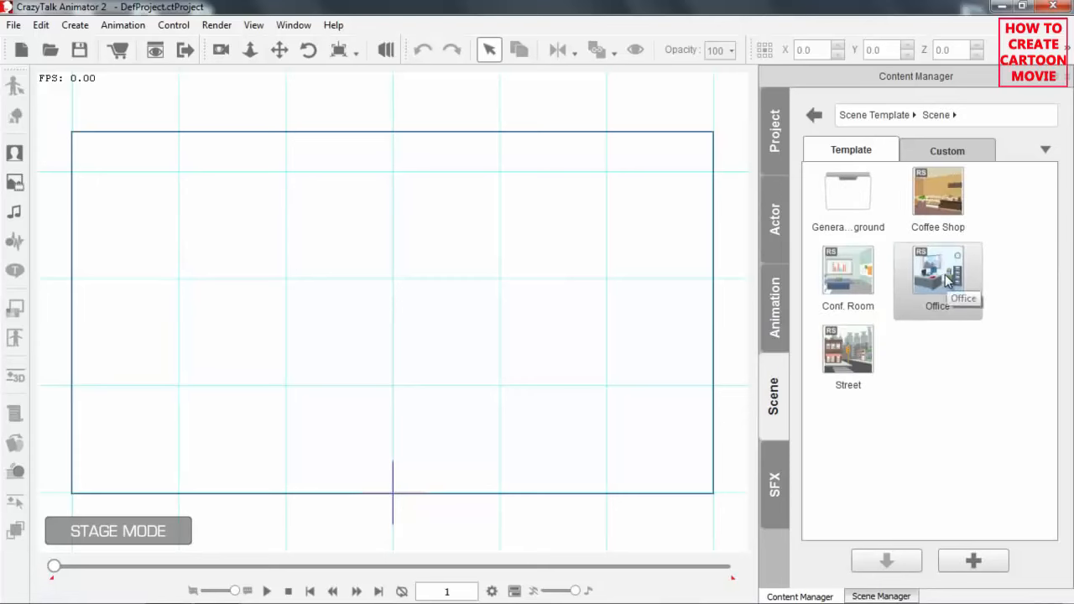
pyautogui.moveTo(939, 273); pyautogui.dragTo(472, 313)
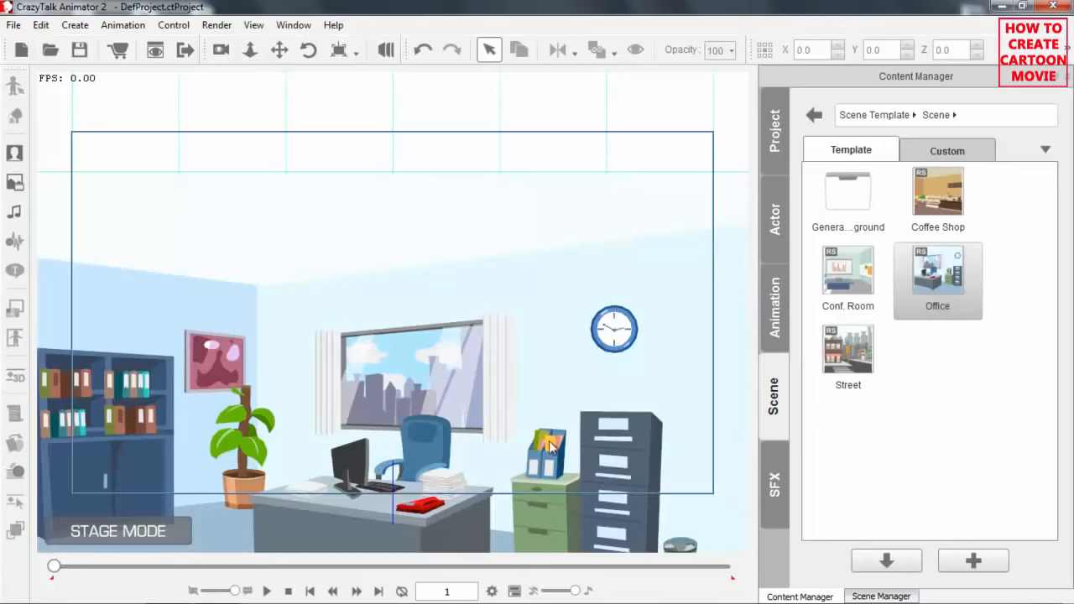
pyautogui.moveTo(561, 384); pyautogui.dragTo(603, 241)
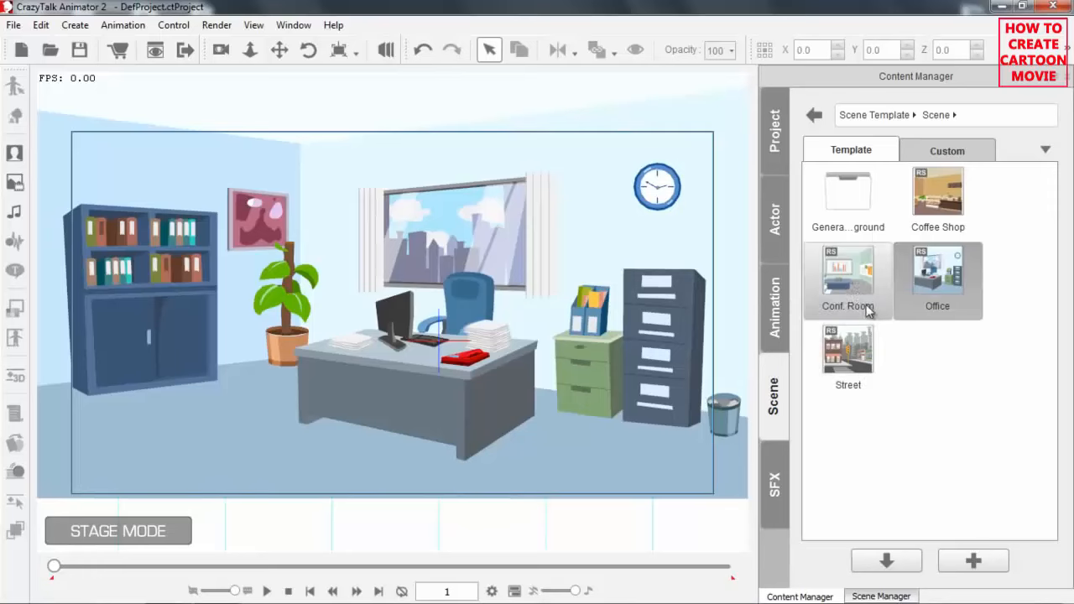
# Replace the stage content with the Street scene template and fit its buildings into the camera frame.
pyautogui.doubleClick(862, 356)
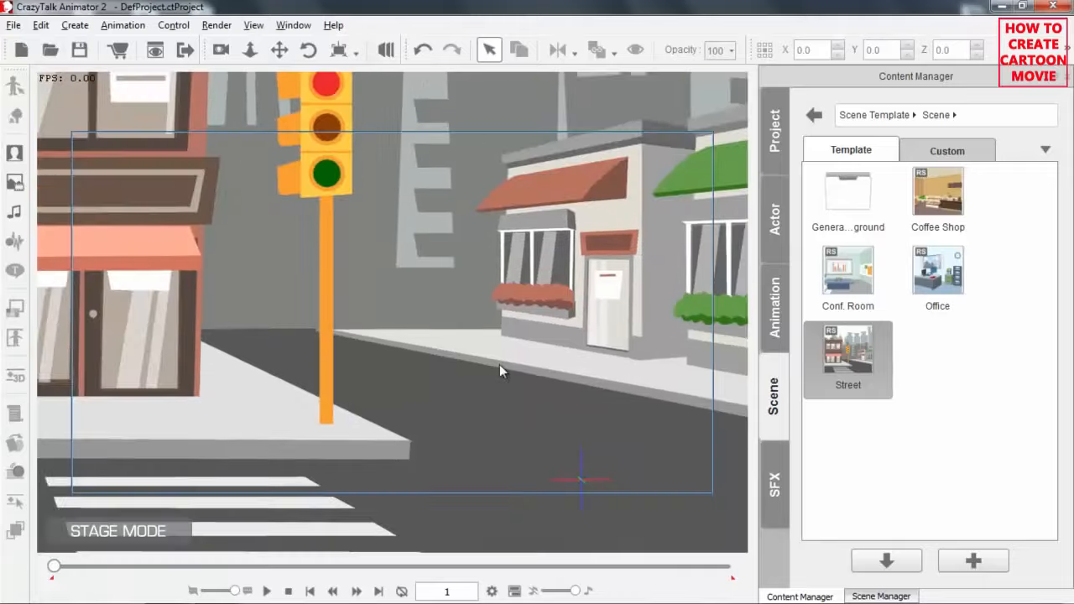
pyautogui.scroll(-2, 476, 360)
pyautogui.moveTo(452, 356); pyautogui.dragTo(511, 383)
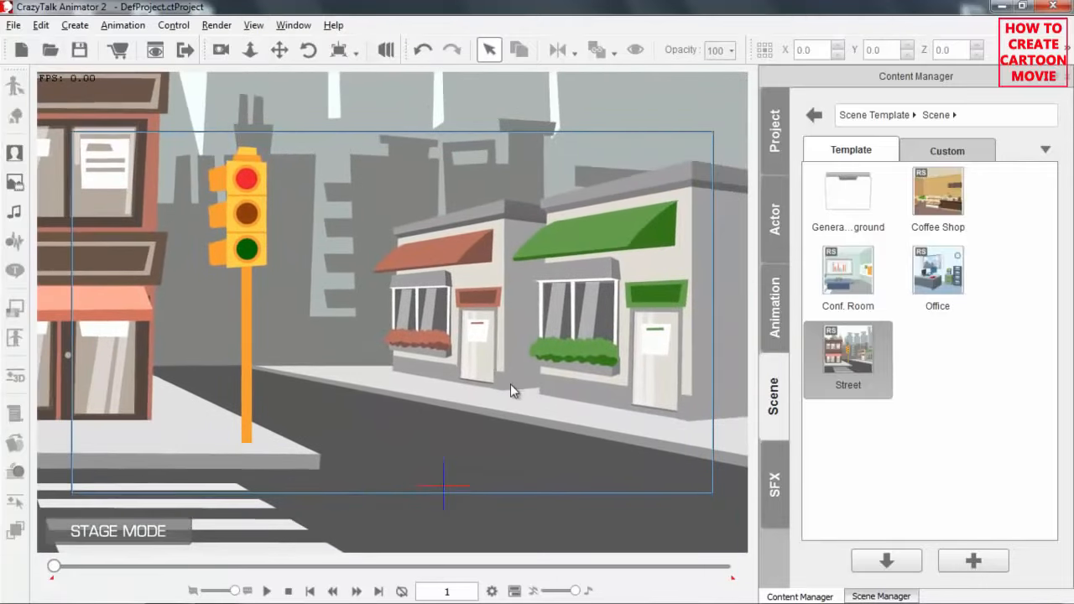
# Load the Coffee Shop scene template and undock the Content Manager as a floating window beside the Scene Manager list.
pyautogui.doubleClick(947, 198)
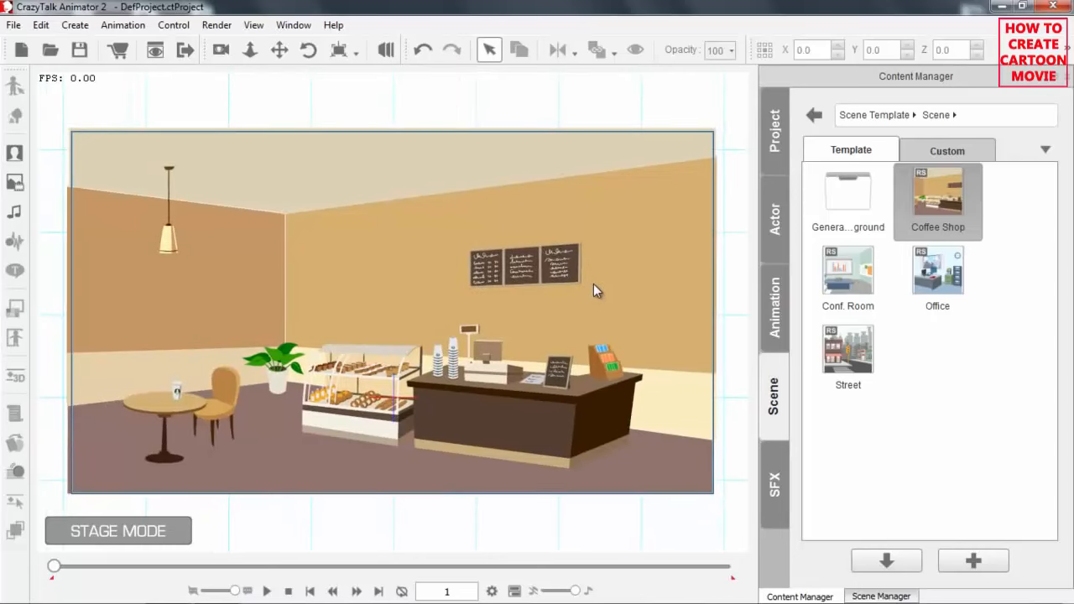
pyautogui.moveTo(924, 75); pyautogui.dragTo(605, 41)
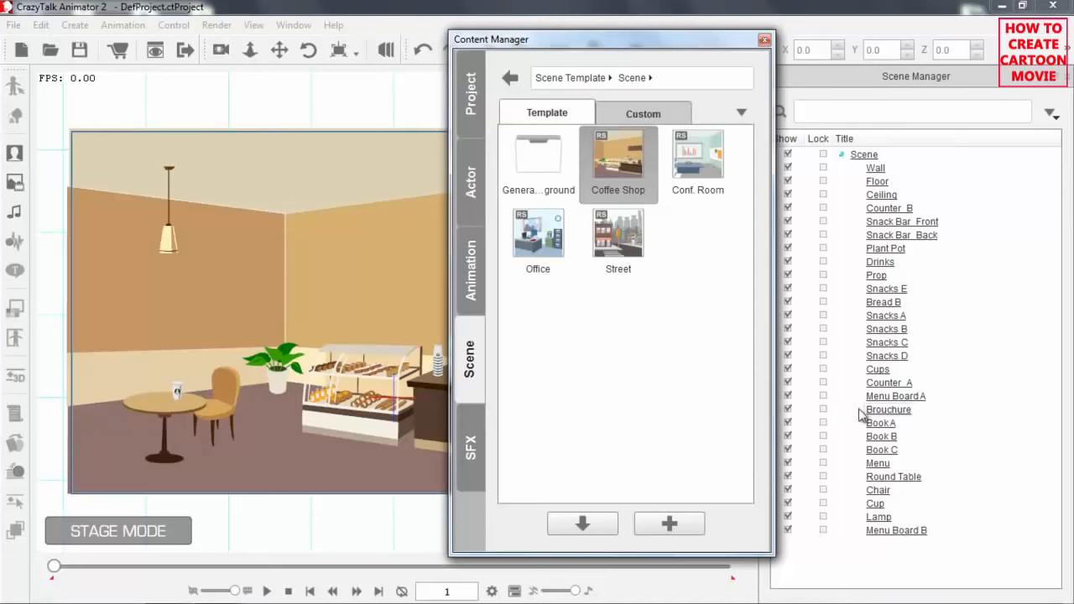
pyautogui.moveTo(670, 44); pyautogui.dragTo(717, 49)
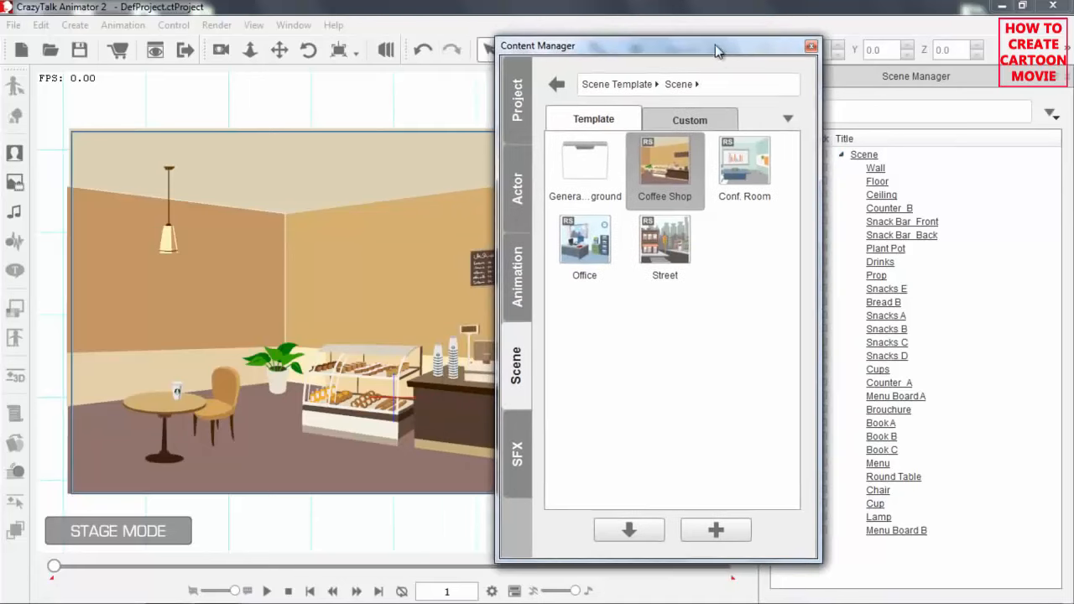
# Select the Plant Pot, Snacks B and Snacks D objects one after another in the Scene Manager list.
pyautogui.click(886, 329)
pyautogui.click(886, 250)
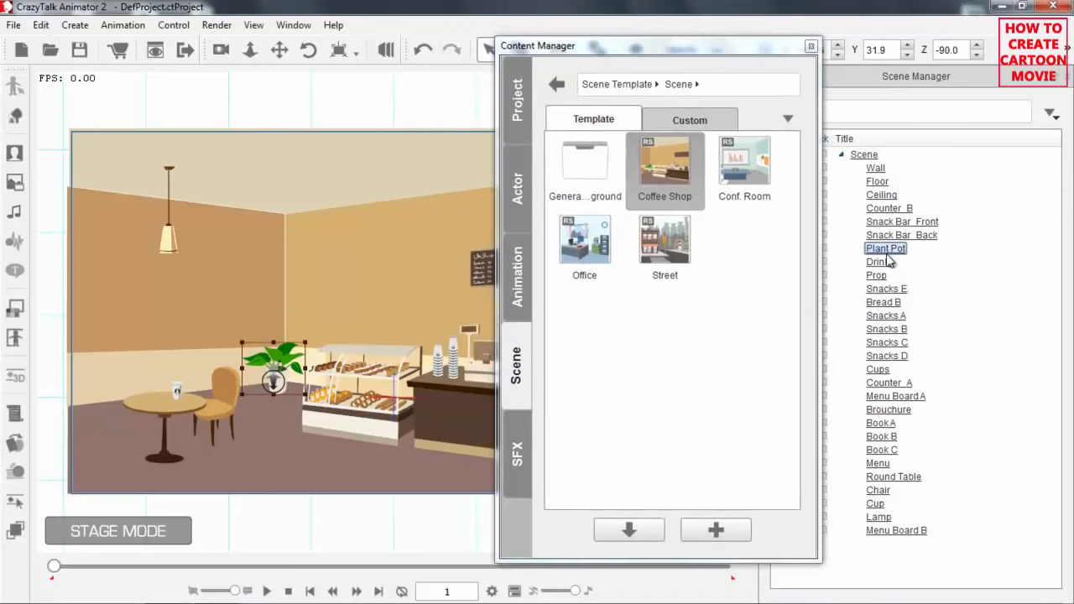
pyautogui.click(886, 329)
pyautogui.click(886, 356)
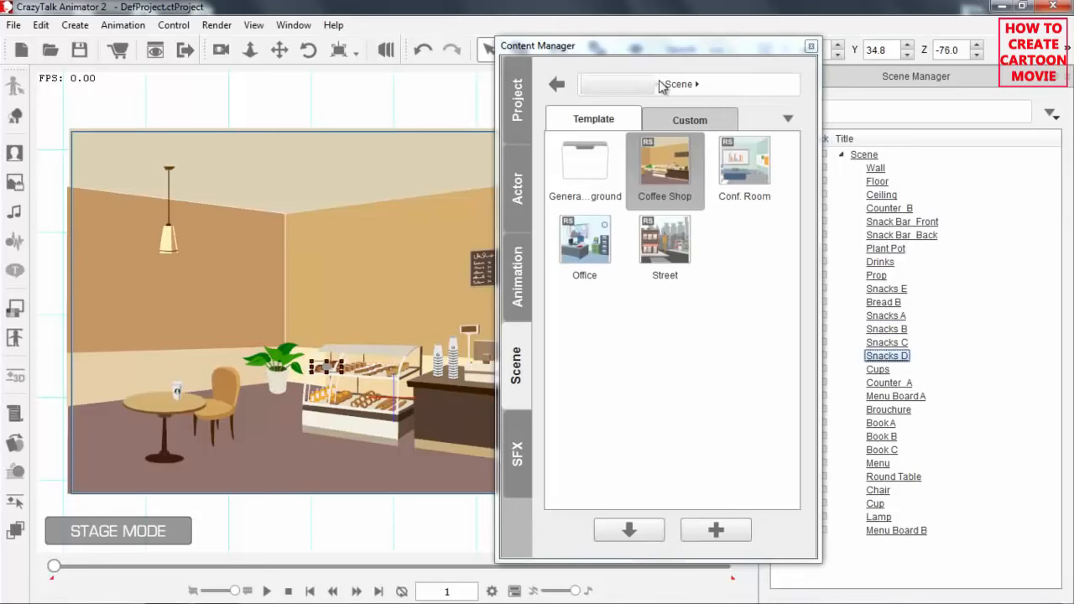
# Dock the Content Manager back beside the stage, check the Scene Manager and return to the Content Manager.
pyautogui.moveTo(674, 45); pyautogui.dragTo(906, 84)
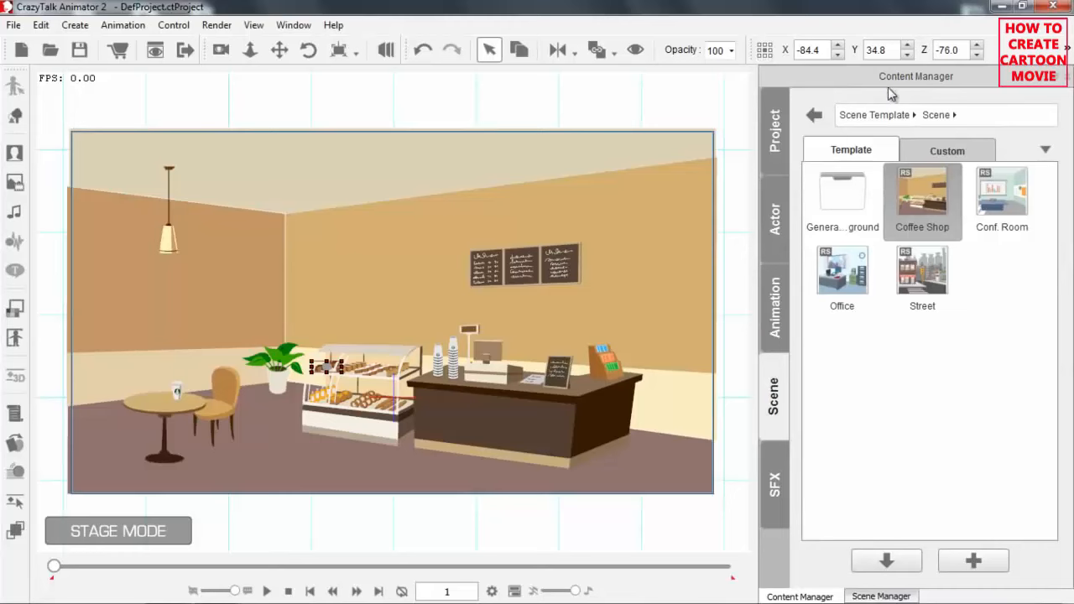
pyautogui.click(882, 596)
pyautogui.click(835, 597)
# Cycle the Content Manager view mode through large thumbnails and the detailed list back to small thumbnails.
pyautogui.click(1045, 149)
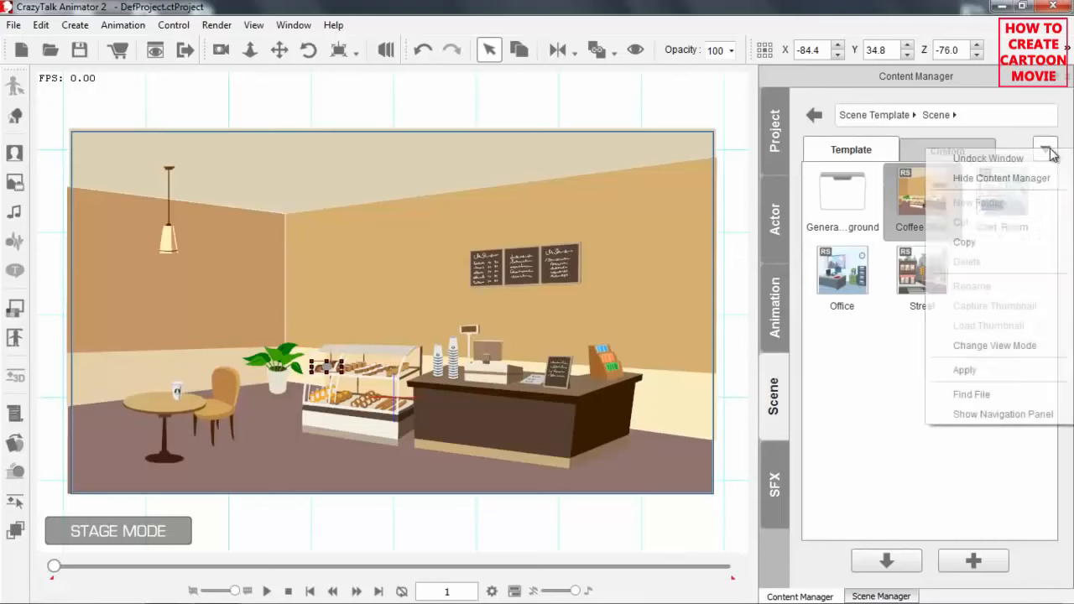
pyautogui.click(980, 345)
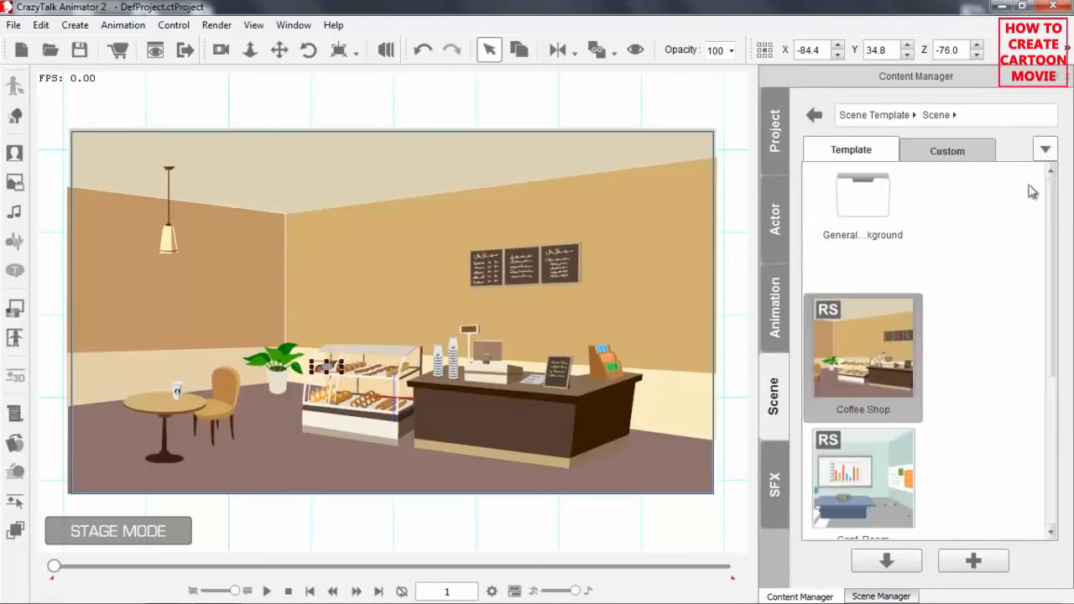
pyautogui.click(1046, 149)
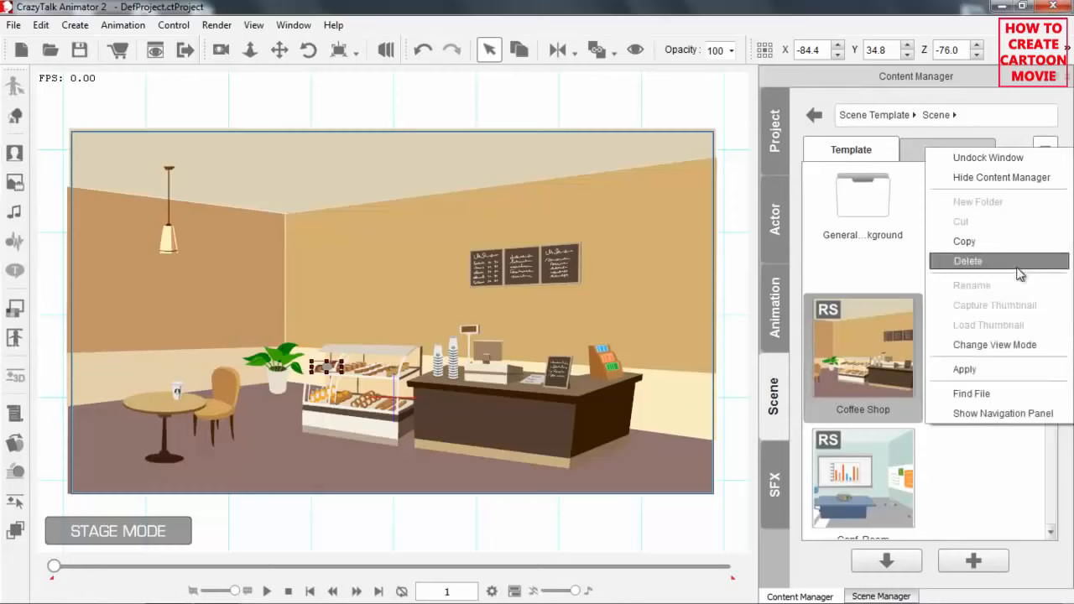
pyautogui.click(1005, 348)
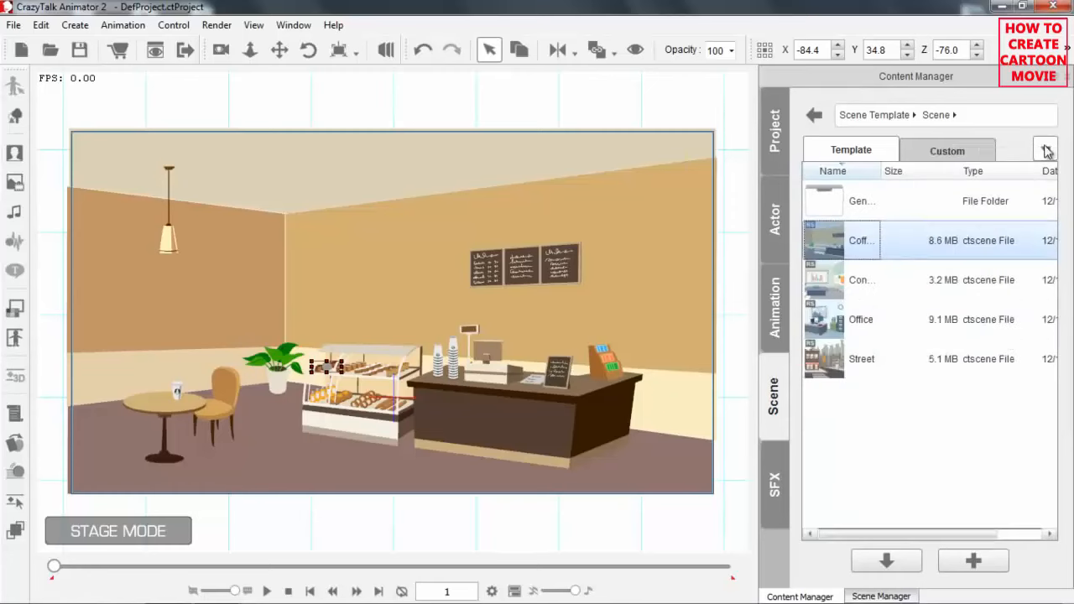
pyautogui.click(1044, 149)
pyautogui.click(1005, 351)
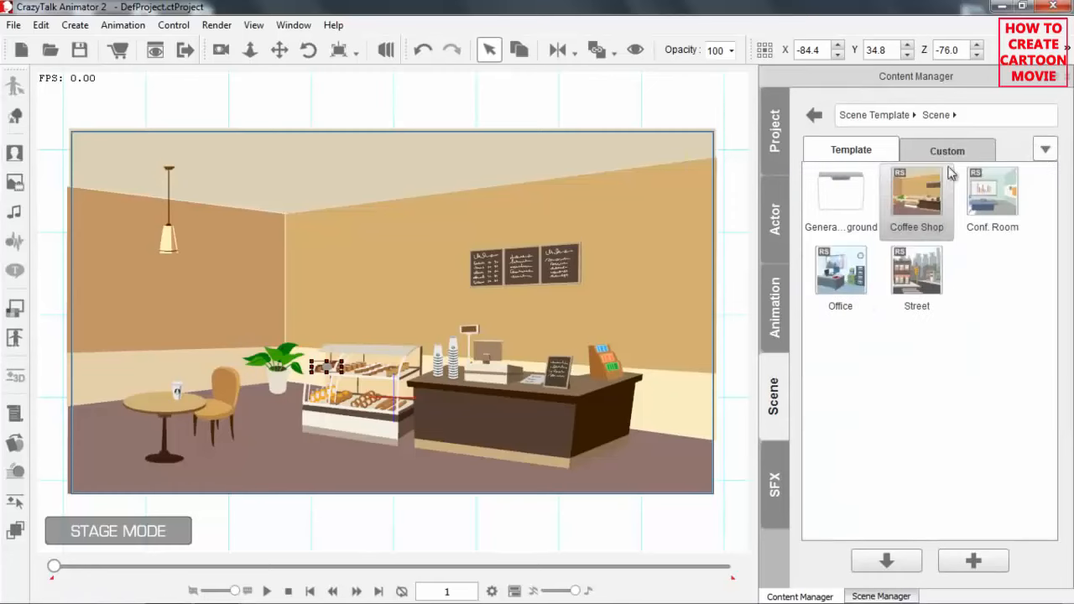
# Show the Content Manager's navigation panel, open the Conf. Room props folder through it and collapse the Props branch.
pyautogui.click(1047, 148)
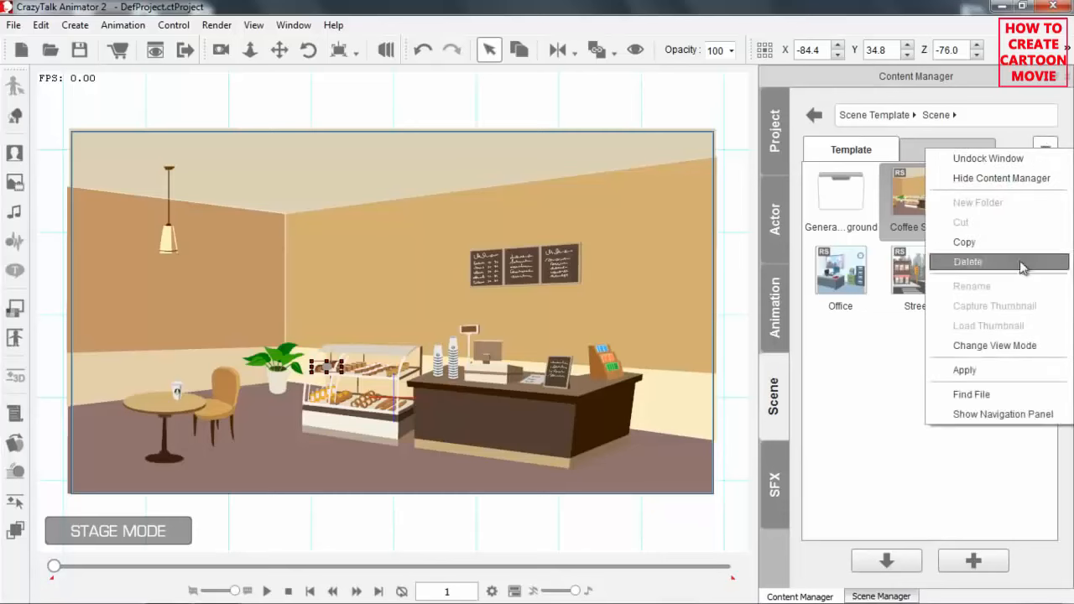
pyautogui.click(989, 415)
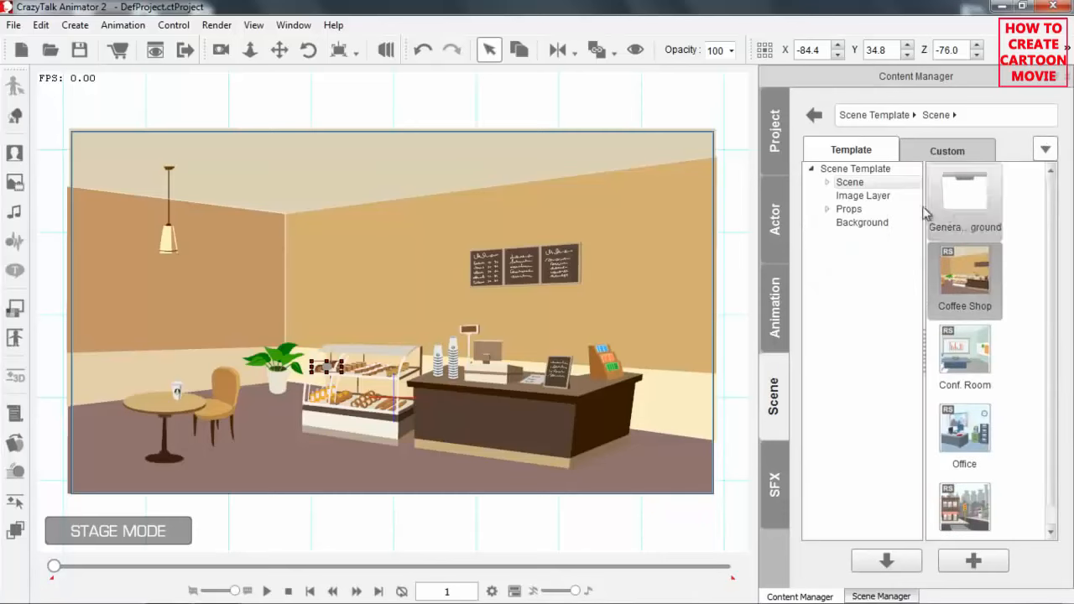
pyautogui.doubleClick(842, 212)
pyautogui.click(875, 236)
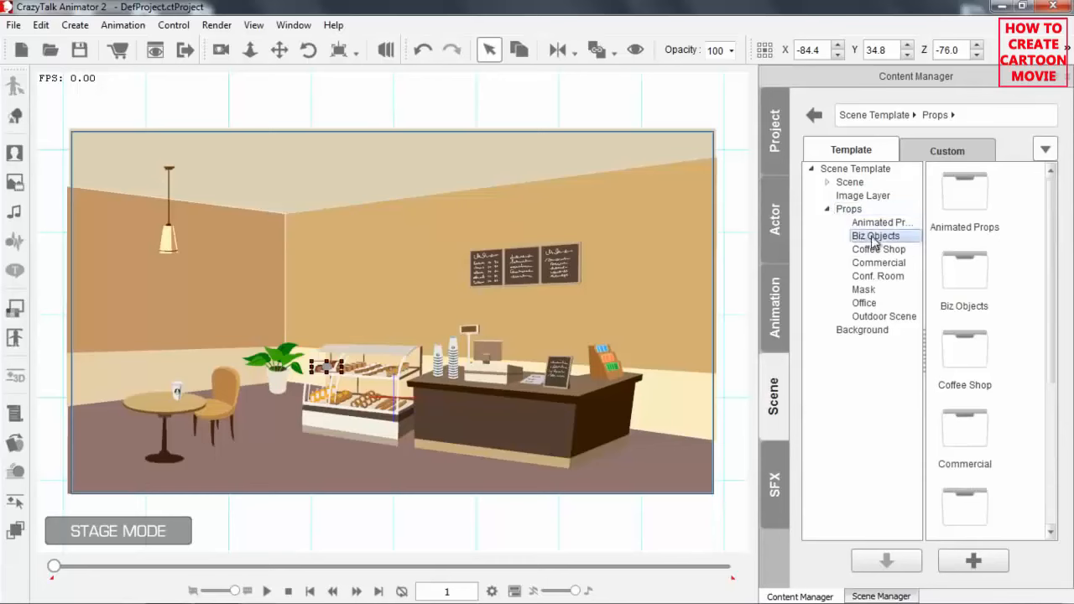
pyautogui.click(873, 275)
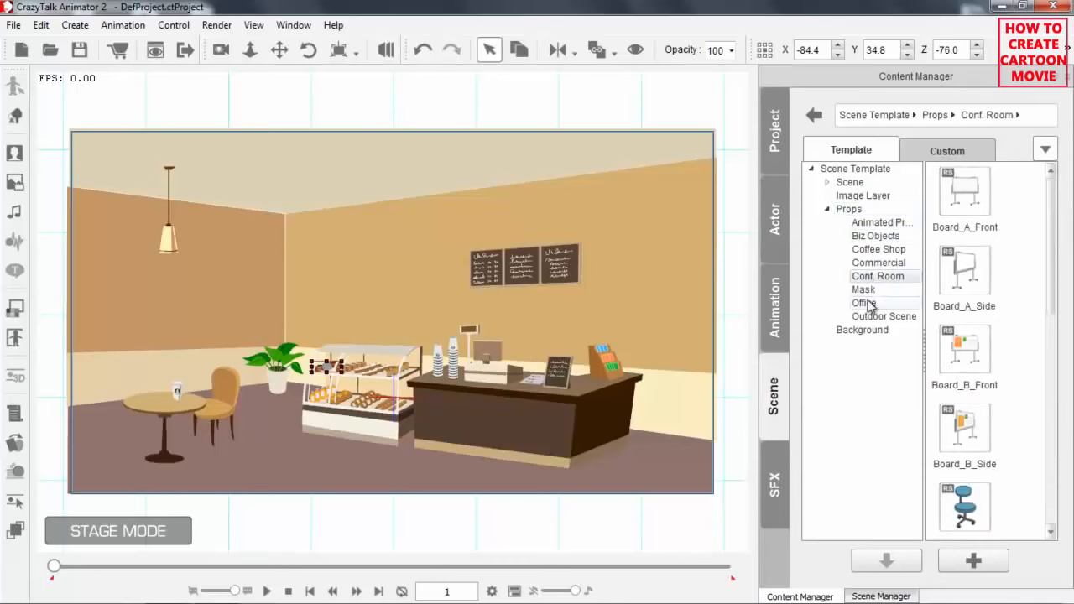
pyautogui.click(828, 212)
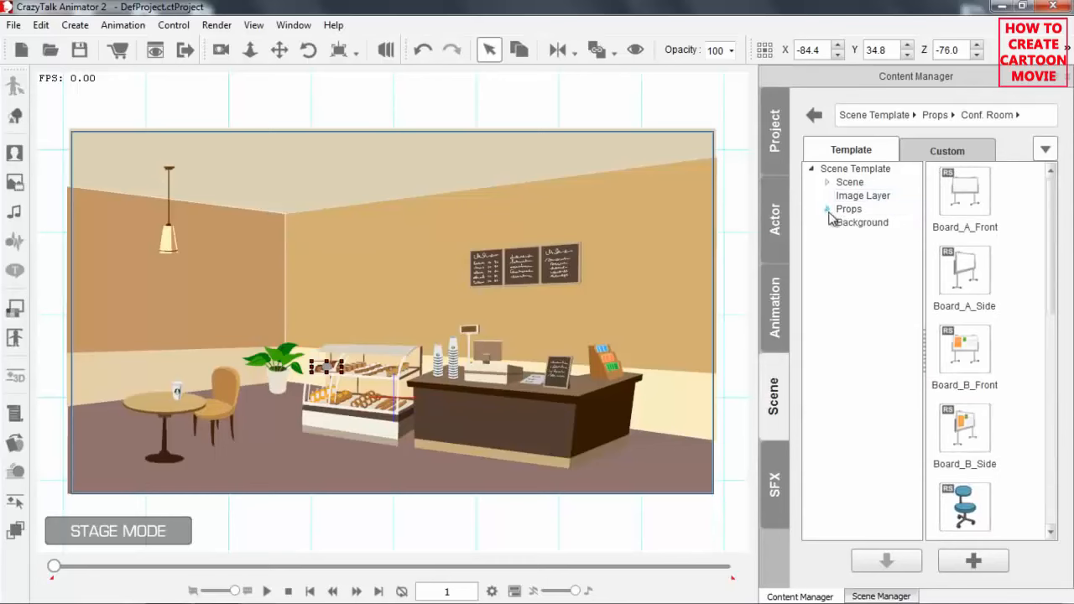
# Move the toolbar with undo, redo and opacity to a second row and return it to its original place.
pyautogui.moveTo(401, 50); pyautogui.dragTo(76, 84)
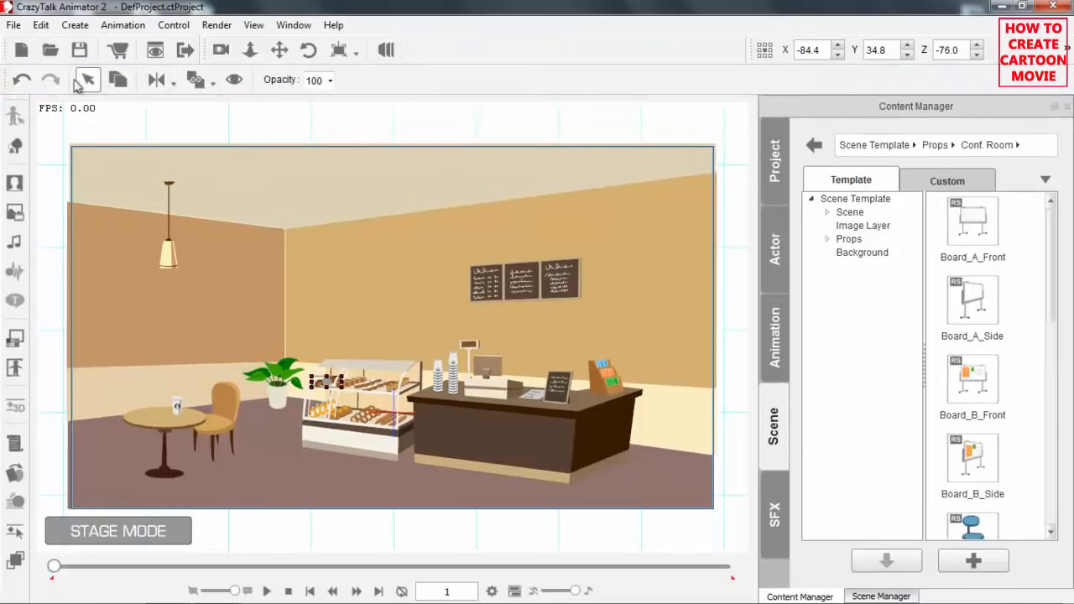
pyautogui.moveTo(7, 81); pyautogui.dragTo(397, 42)
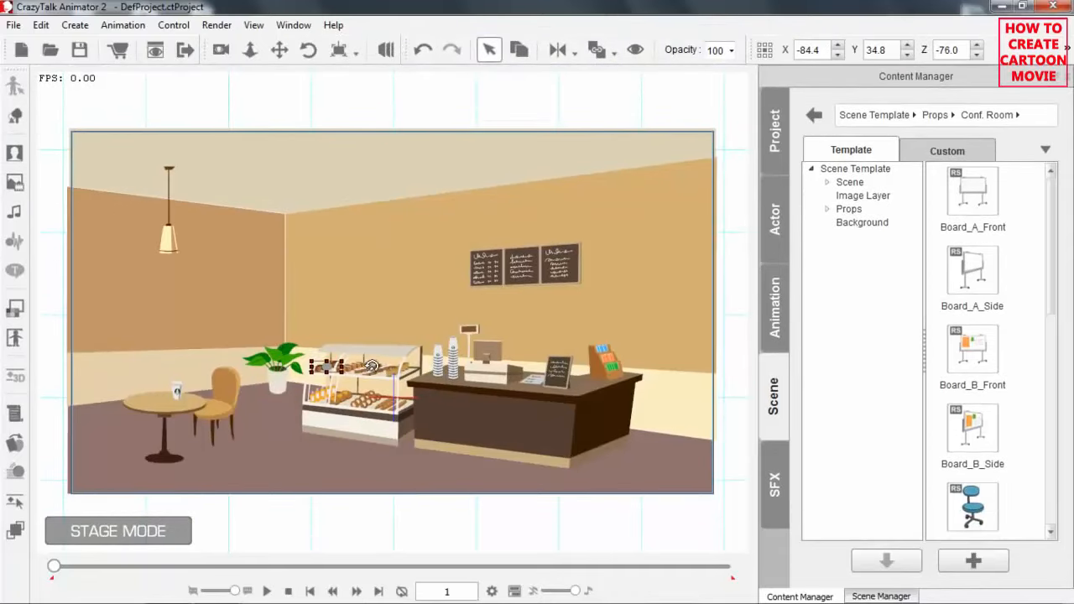
# Examine the coffee shop scene by zooming and panning the stage view, and clear the object selection.
pyautogui.scroll(1, 319, 246)
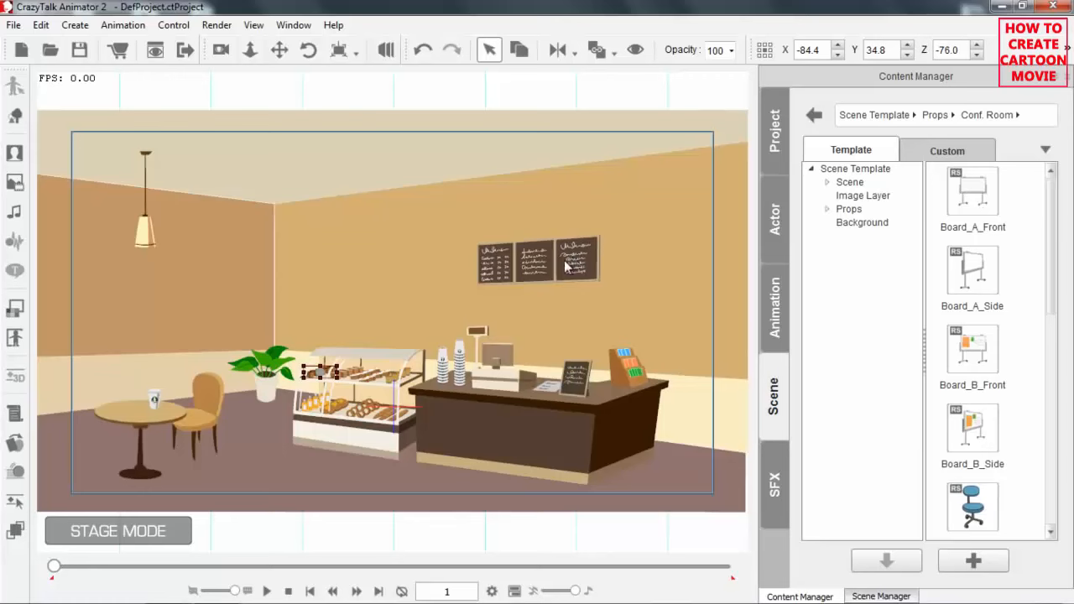
pyautogui.moveTo(454, 353); pyautogui.dragTo(465, 290)
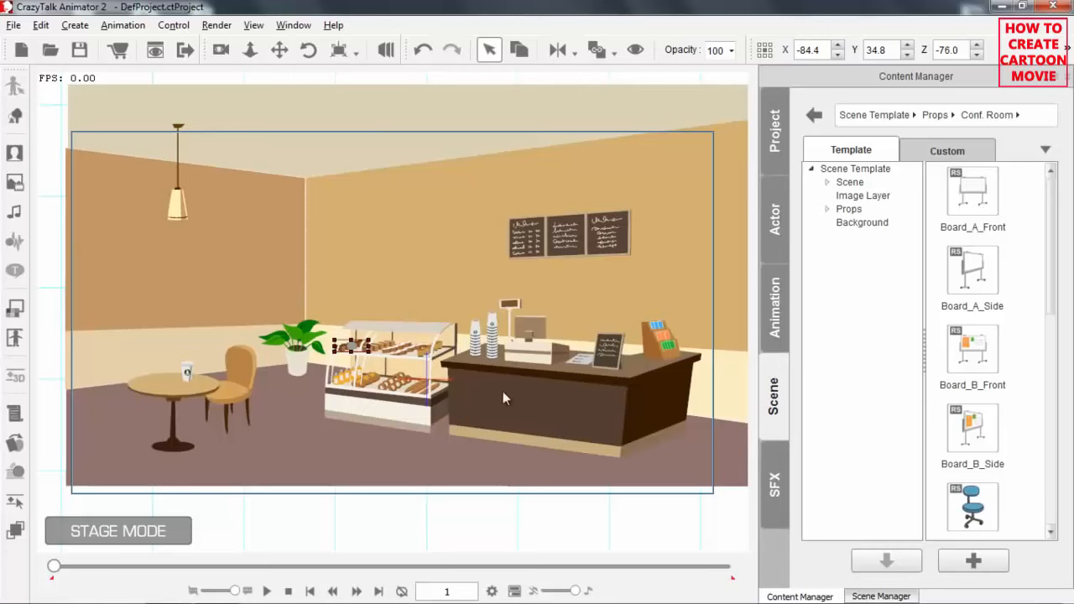
pyautogui.moveTo(540, 417); pyautogui.dragTo(391, 426)
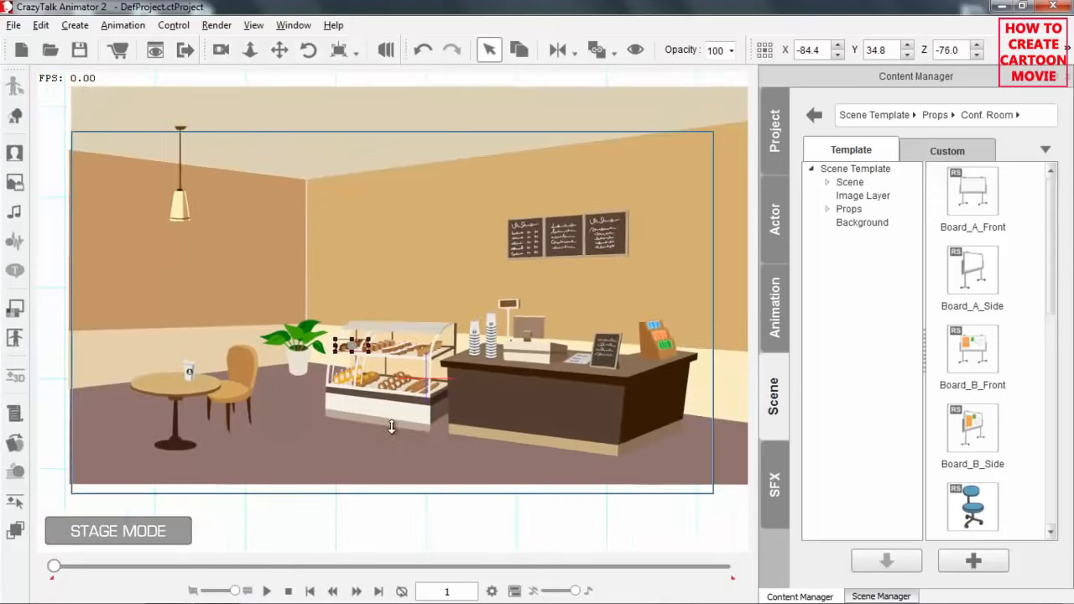
pyautogui.click(402, 531)
pyautogui.scroll(5, 350, 369)
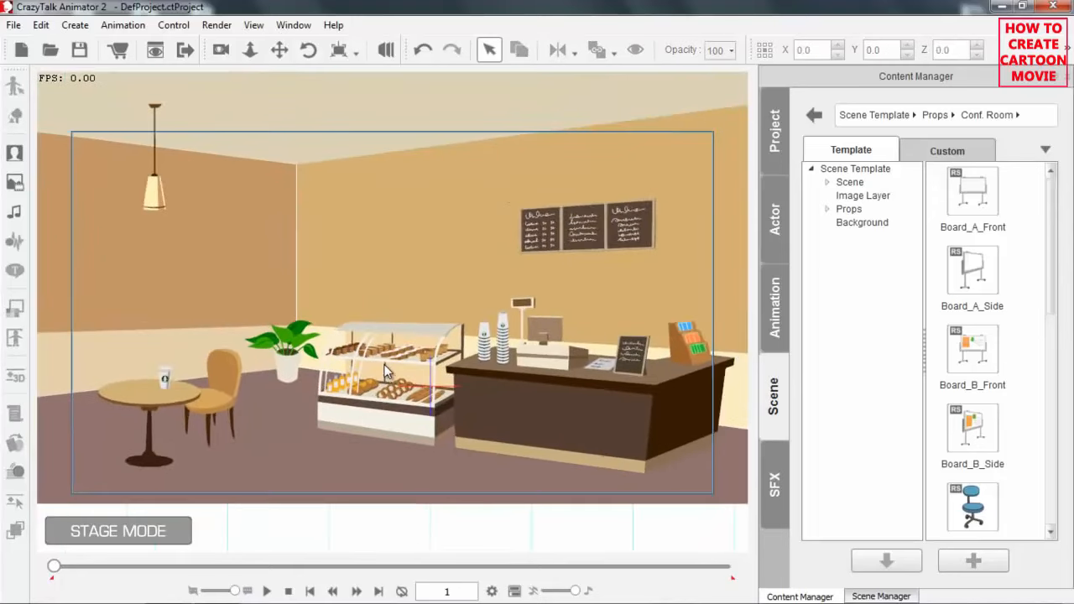
pyautogui.scroll(-4, 380, 367)
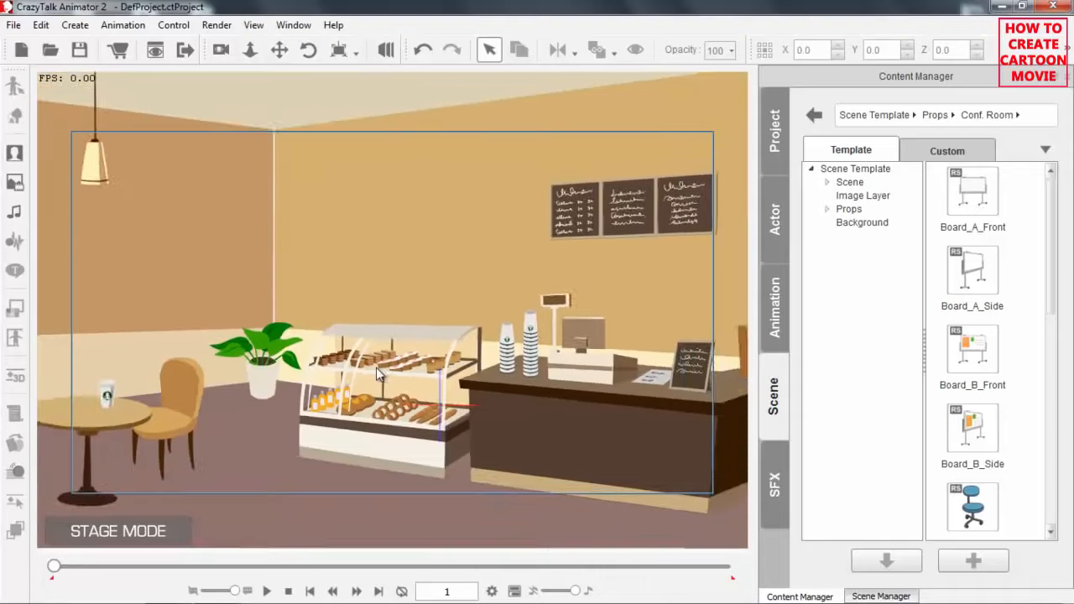
pyautogui.scroll(4, 387, 347)
pyautogui.scroll(-5, 387, 347)
pyautogui.scroll(3, 387, 349)
pyautogui.scroll(-5, 387, 349)
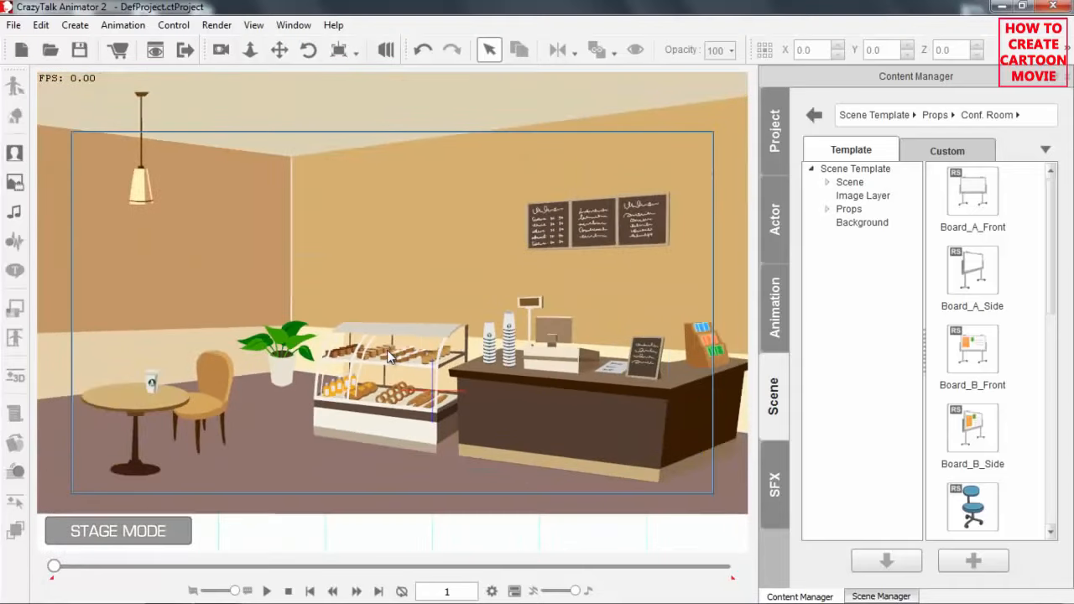
# Select the plant pot beside the snack display and push it back to a Z depth of -115.
pyautogui.click(288, 372)
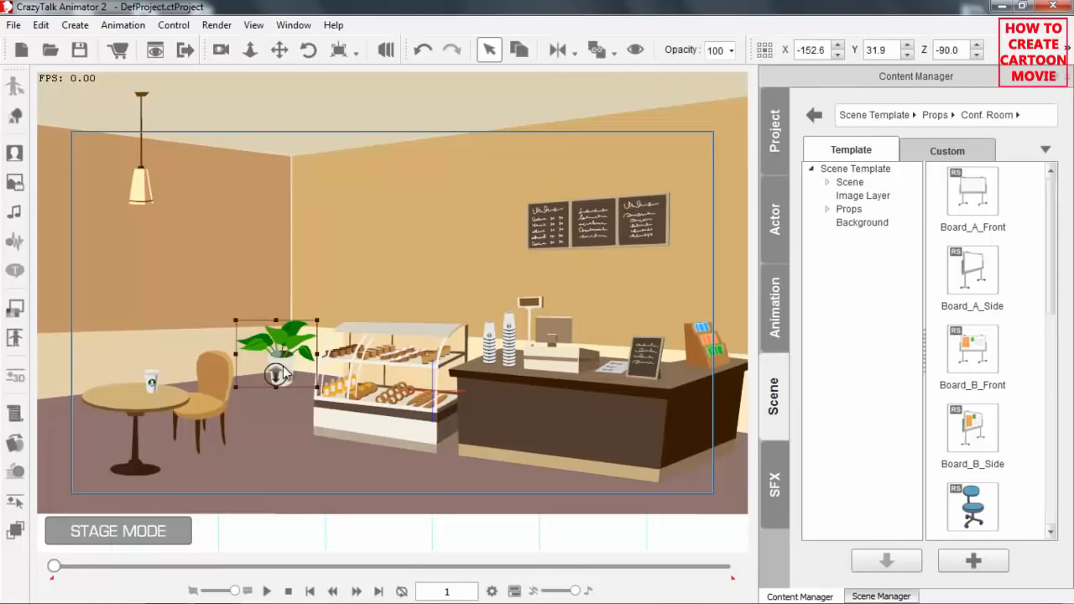
pyautogui.hotkey('alt', 'Down')
pyautogui.hotkey('alt', 'Down')
pyautogui.scroll(2, 411, 313)
pyautogui.scroll(1, 410, 206)
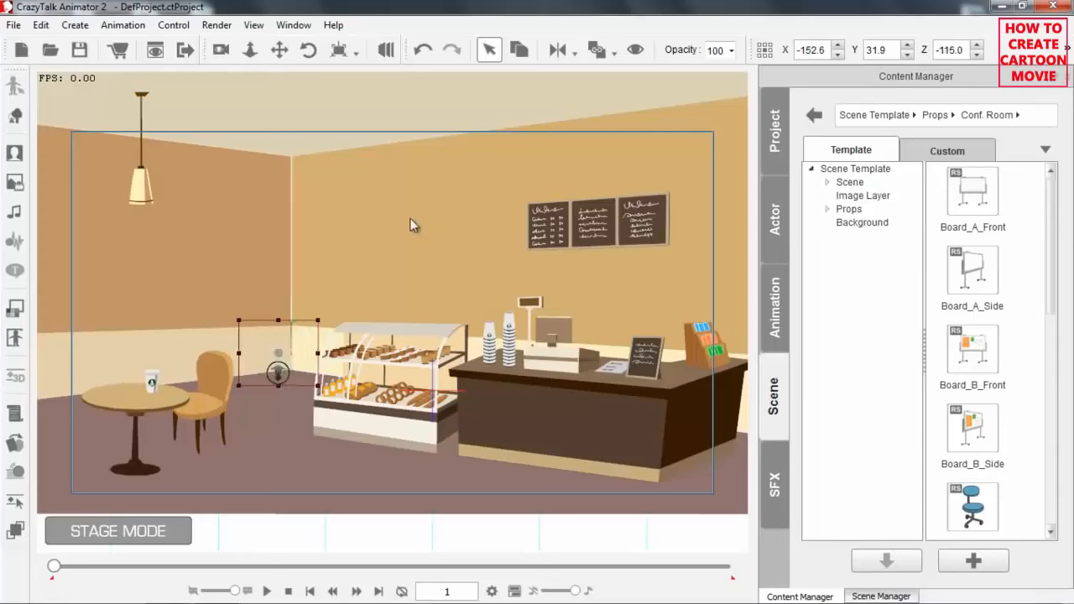
# Bring the plant pot forward to a Z depth of -90.
pyautogui.scroll(-1, 409, 225)
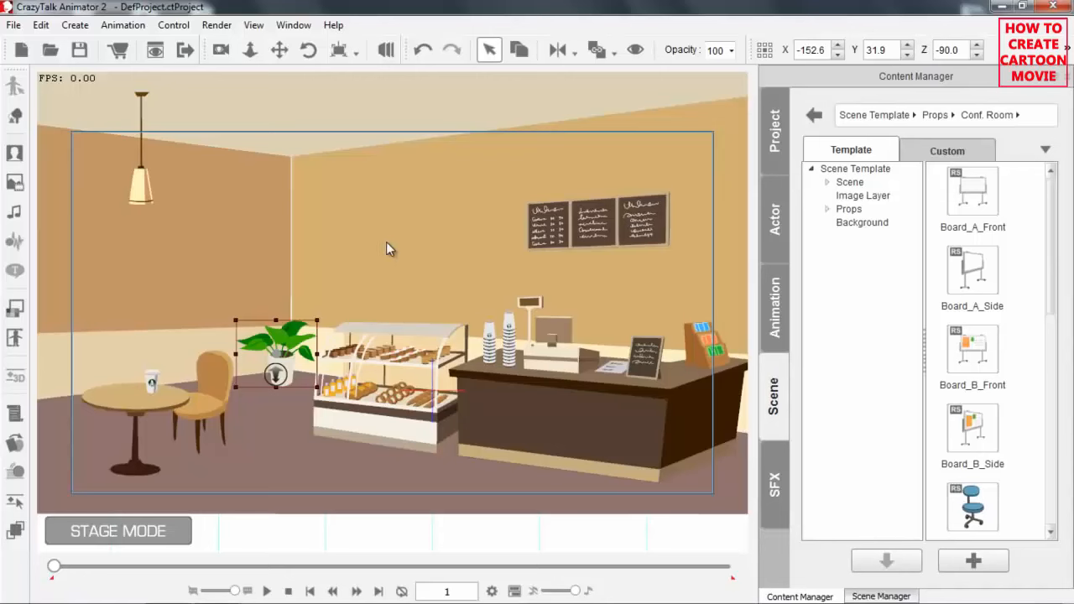
# Review the Project Settings for animation length, camera, safe area and background, and close them unchanged.
pyautogui.click(40, 24)
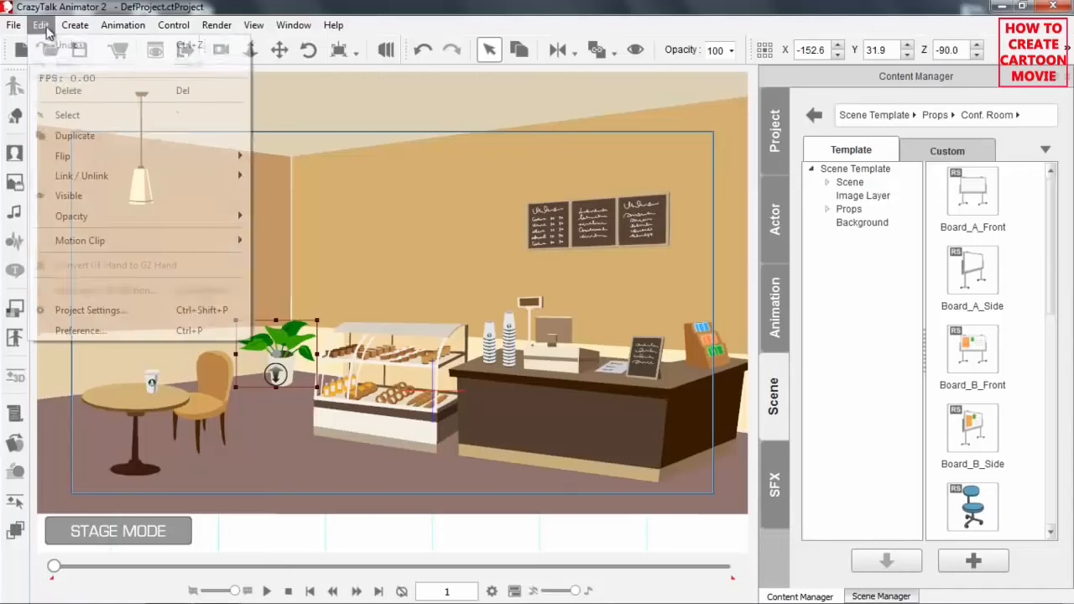
pyautogui.click(100, 314)
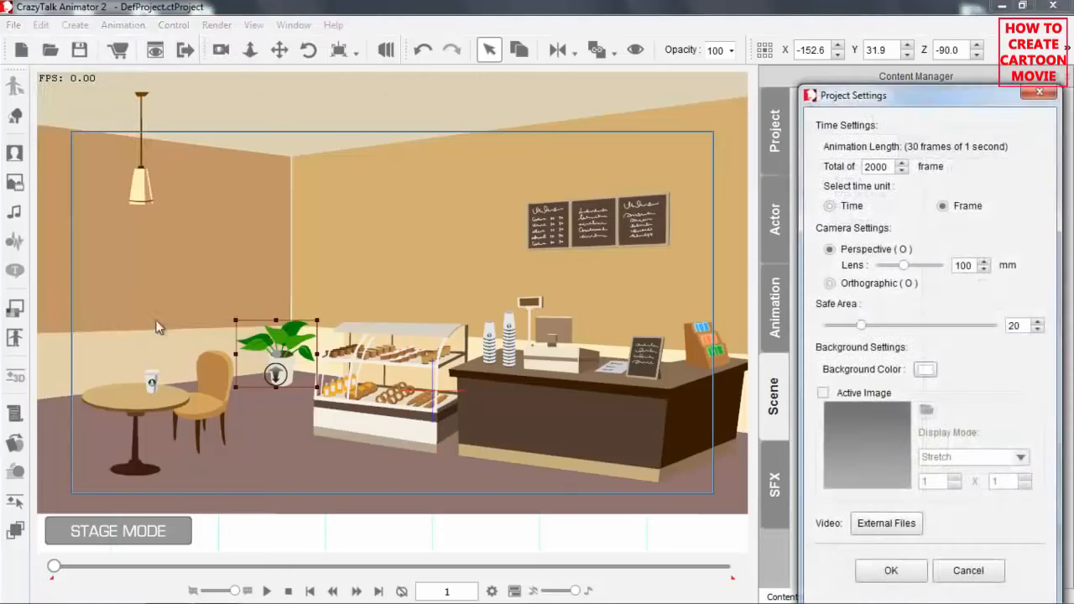
pyautogui.moveTo(863, 332)
pyautogui.mouseDown()
pyautogui.moveTo(828, 333)
pyautogui.moveTo(932, 332)
pyautogui.moveTo(827, 333)
pyautogui.moveTo(865, 335)
pyautogui.mouseUp()
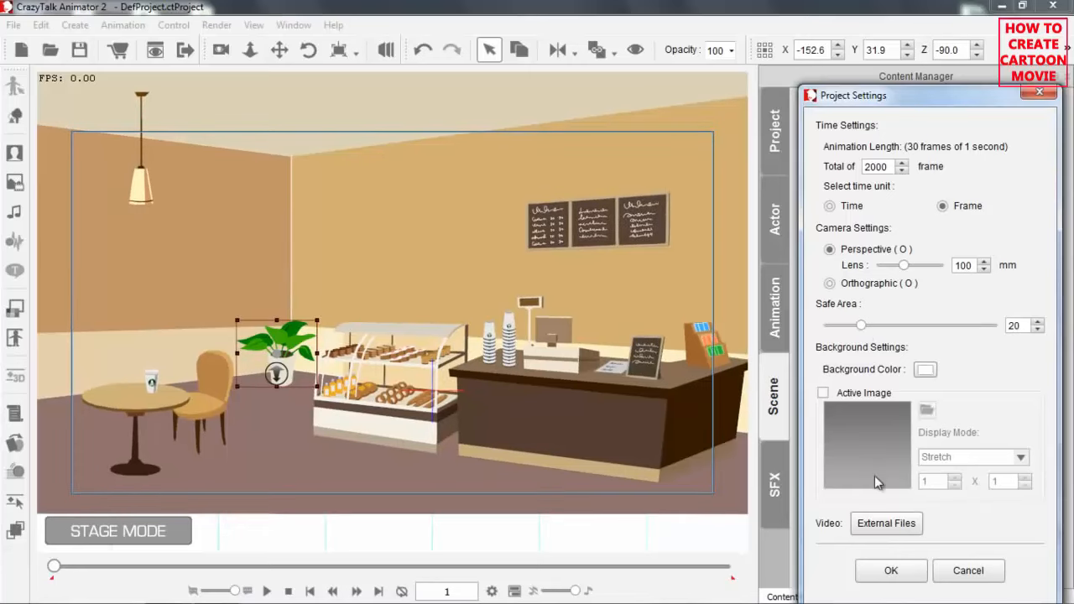
pyautogui.click(891, 573)
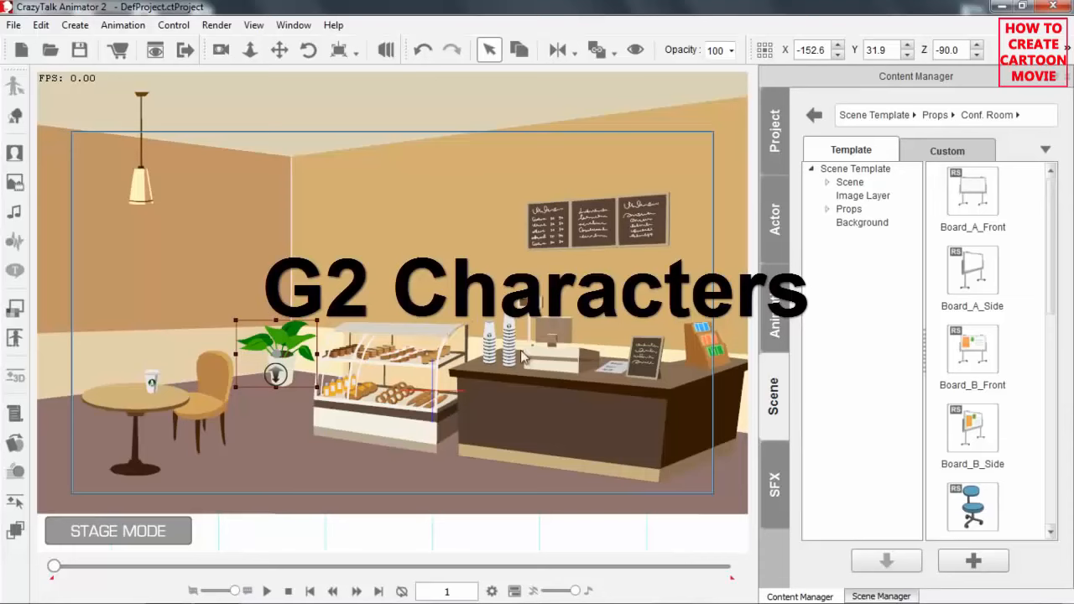
# Add the Saul character from the G2 Character templates to the stage in front of the snack display.
pyautogui.click(776, 215)
pyautogui.click(850, 196)
pyautogui.click(856, 186)
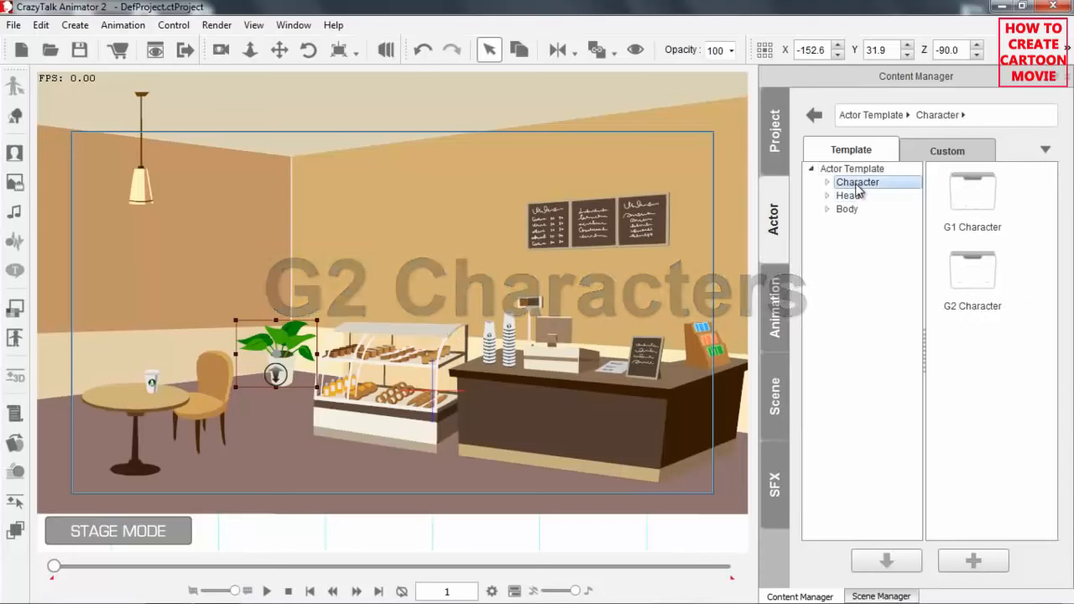
pyautogui.doubleClick(980, 279)
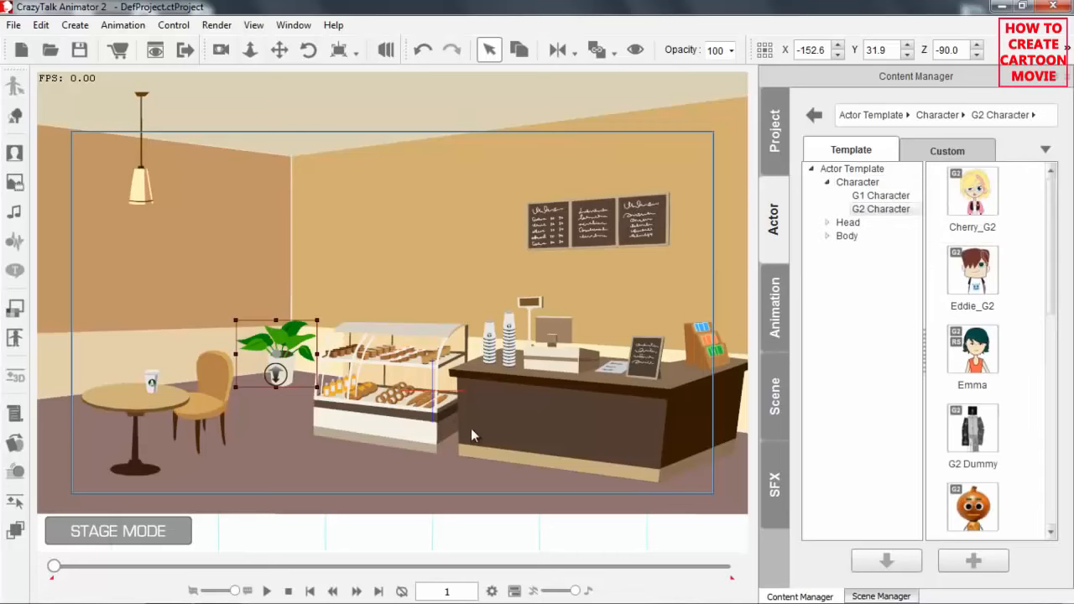
pyautogui.moveTo(1056, 269); pyautogui.dragTo(1046, 426)
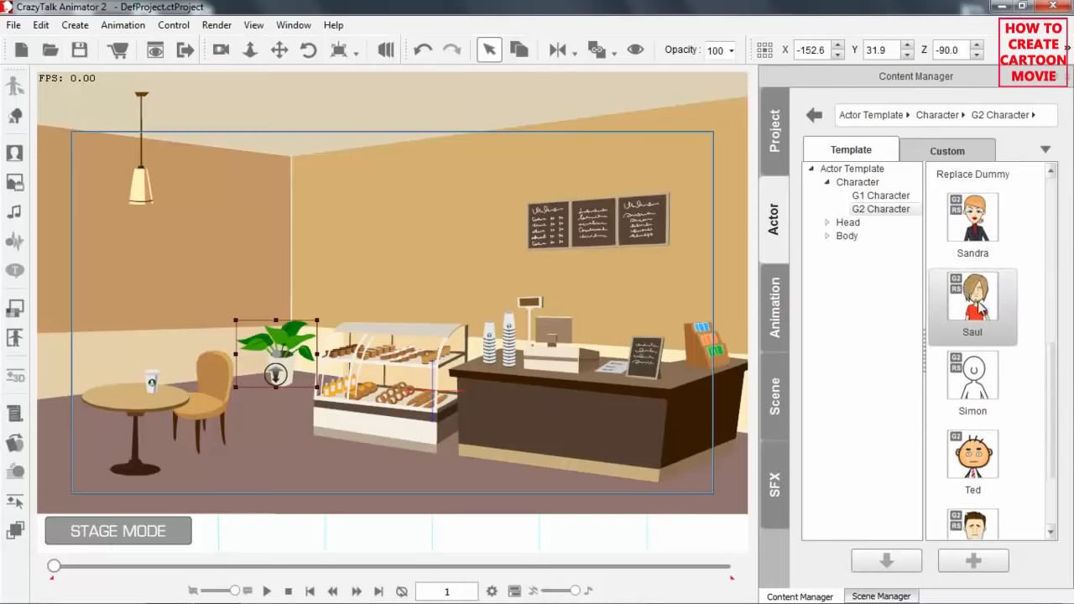
pyautogui.moveTo(981, 309); pyautogui.dragTo(378, 344)
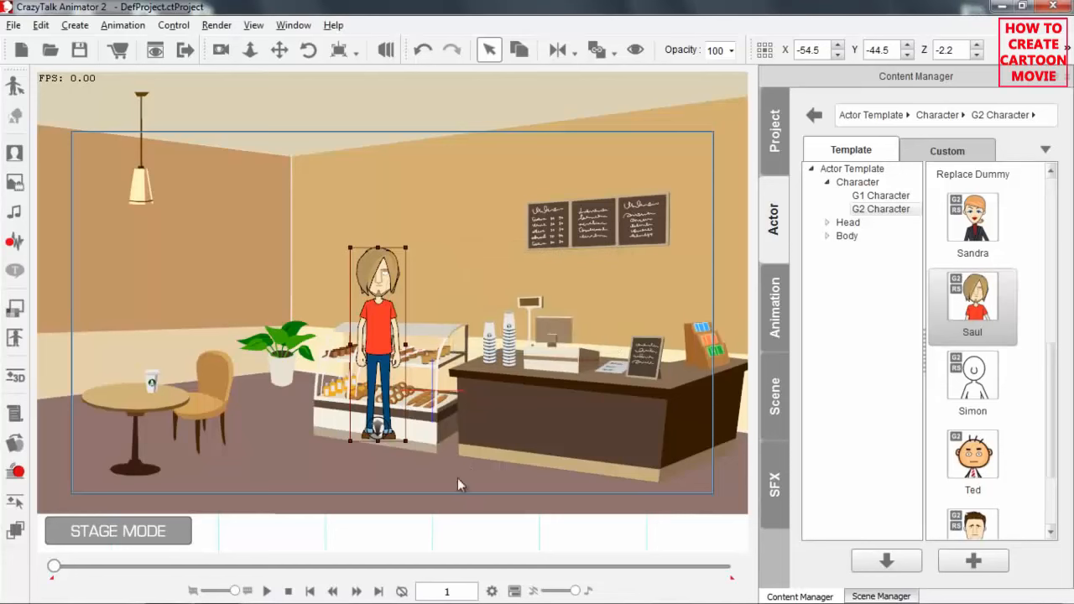
# Move Saul slightly down in front of the snack display to X -43.2, Y -70.8.
pyautogui.scroll(3, 423, 255)
pyautogui.moveTo(491, 365); pyautogui.dragTo(494, 277)
pyautogui.moveTo(375, 245); pyautogui.dragTo(395, 300)
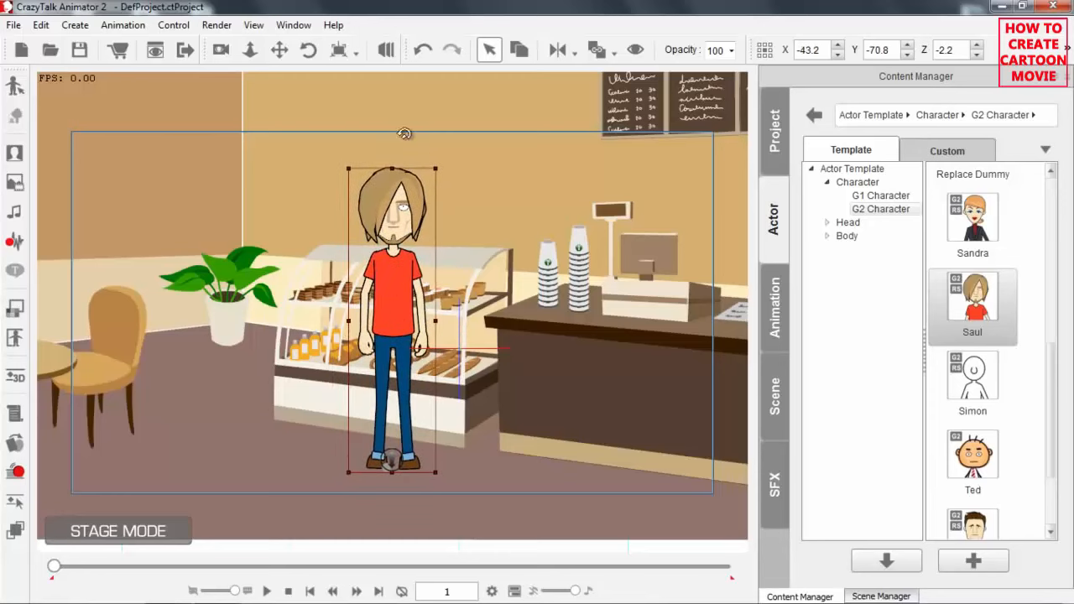
# Push Saul back to a Z depth of -19.4 in the 3D View and return to the camera view.
pyautogui.click(386, 49)
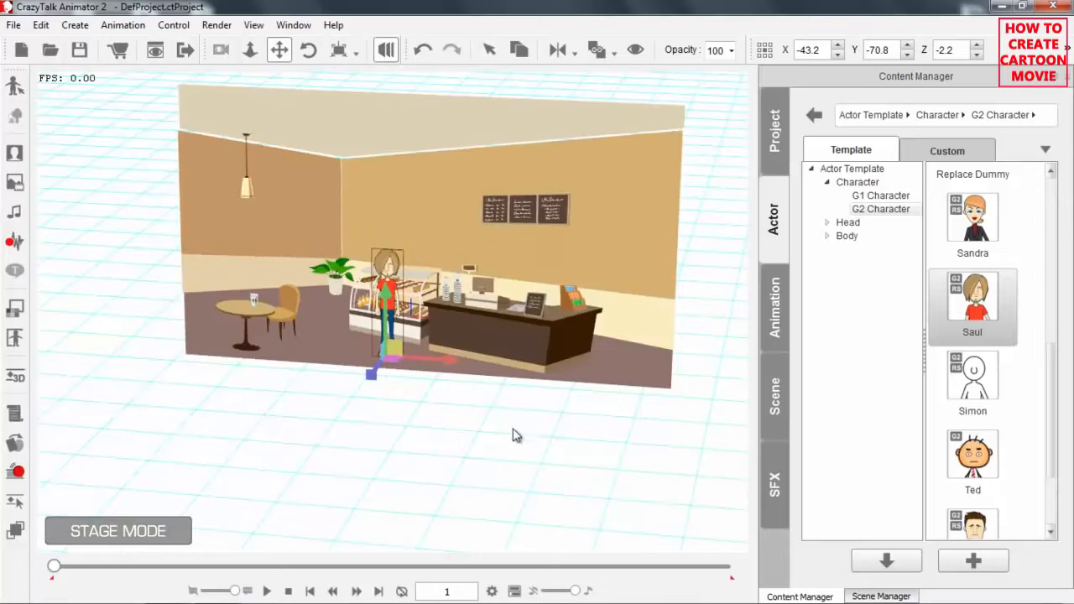
pyautogui.moveTo(513, 373); pyautogui.dragTo(564, 305)
pyautogui.moveTo(514, 425); pyautogui.dragTo(380, 56)
pyautogui.moveTo(458, 379); pyautogui.dragTo(467, 352)
pyautogui.moveTo(423, 371); pyautogui.dragTo(345, 374)
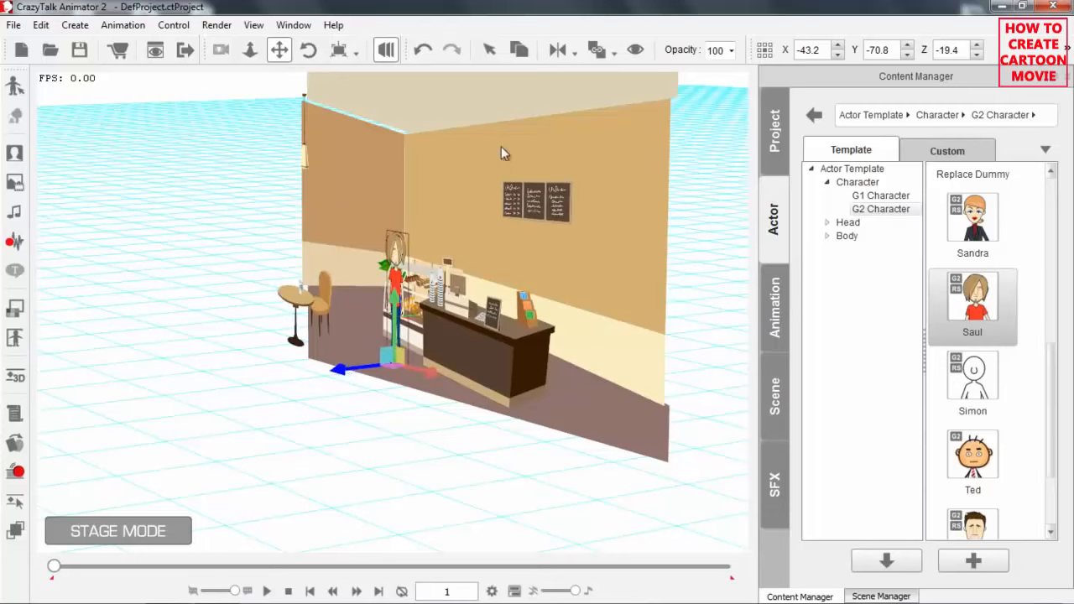
pyautogui.click(386, 49)
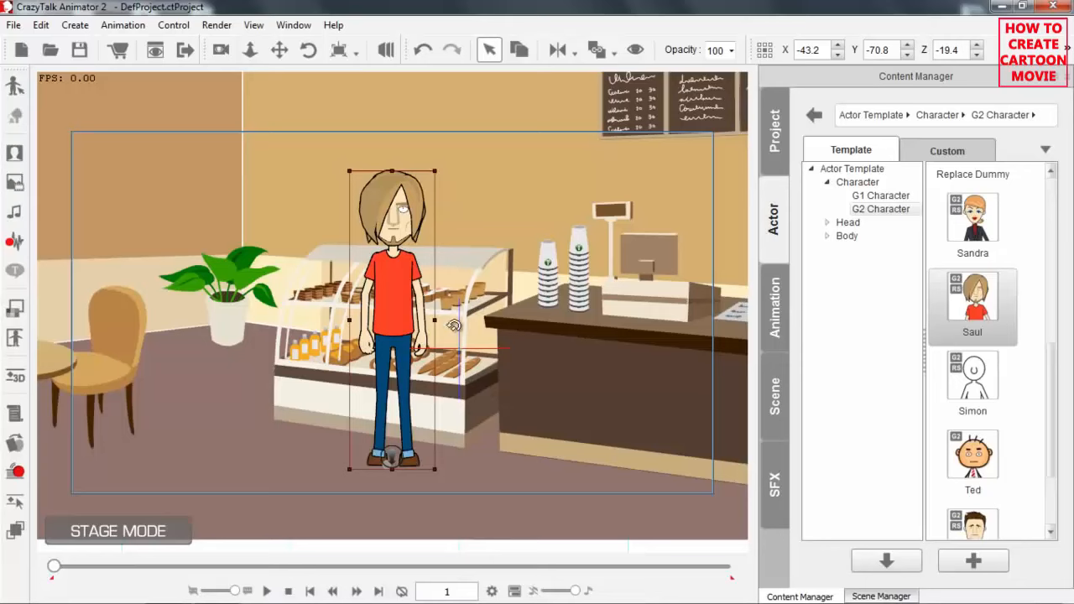
# Move Saul on the stage to X -51.6, Y -100.5.
pyautogui.moveTo(513, 407)
pyautogui.mouseDown()
pyautogui.moveTo(537, 327)
pyautogui.moveTo(526, 398)
pyautogui.moveTo(520, 389)
pyautogui.mouseUp()
pyautogui.moveTo(390, 242); pyautogui.dragTo(377, 290)
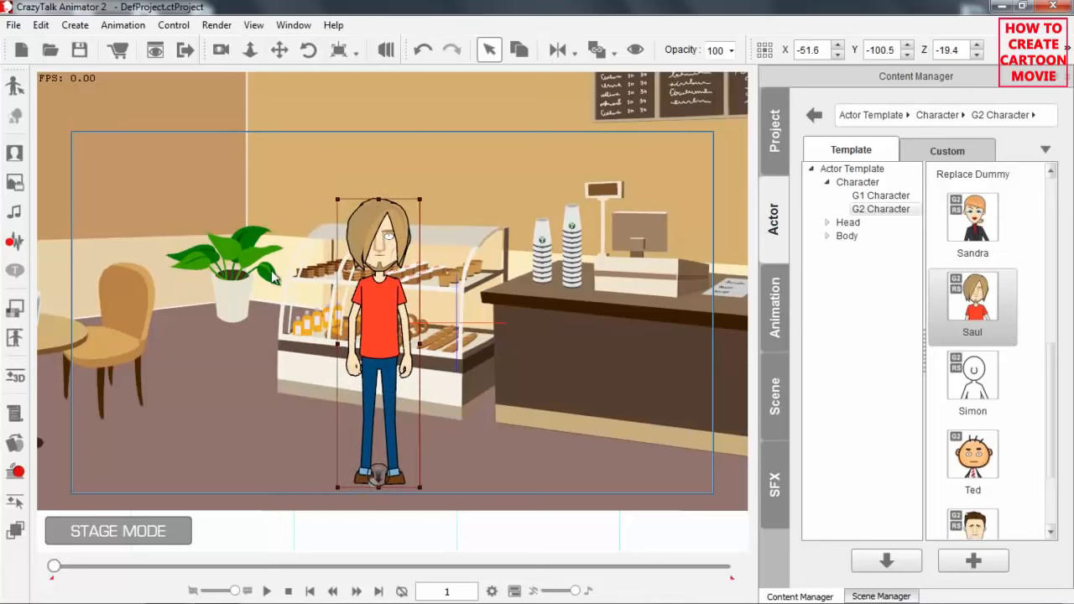
# Open the 3D Motion Key Editor for Saul and select the right hand on its 3D figure.
pyautogui.click(17, 379)
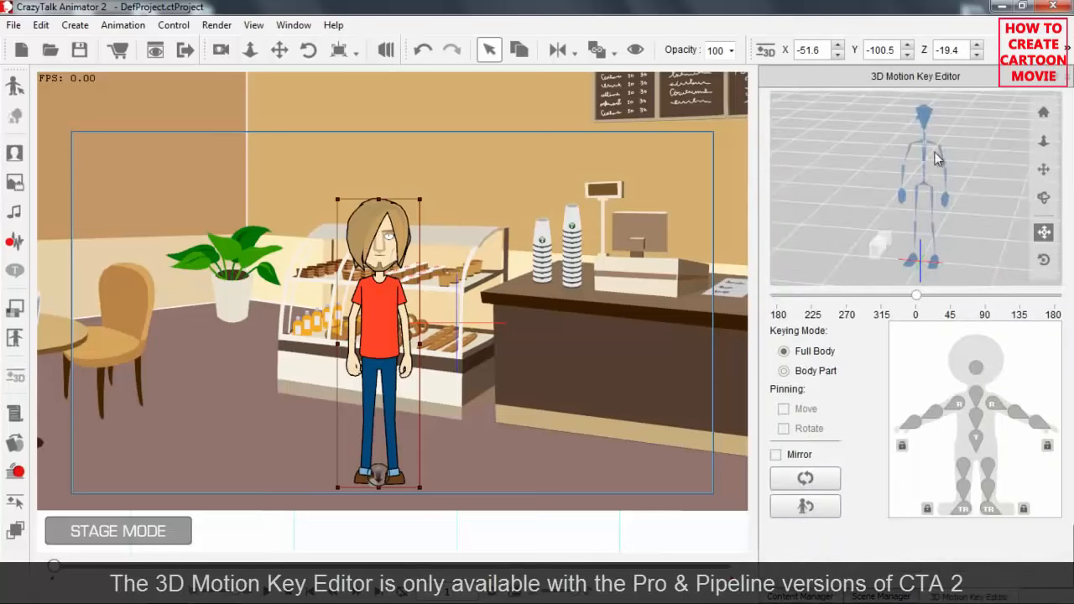
pyautogui.moveTo(921, 303)
pyautogui.mouseDown()
pyautogui.moveTo(1039, 304)
pyautogui.moveTo(791, 314)
pyautogui.moveTo(914, 315)
pyautogui.mouseUp()
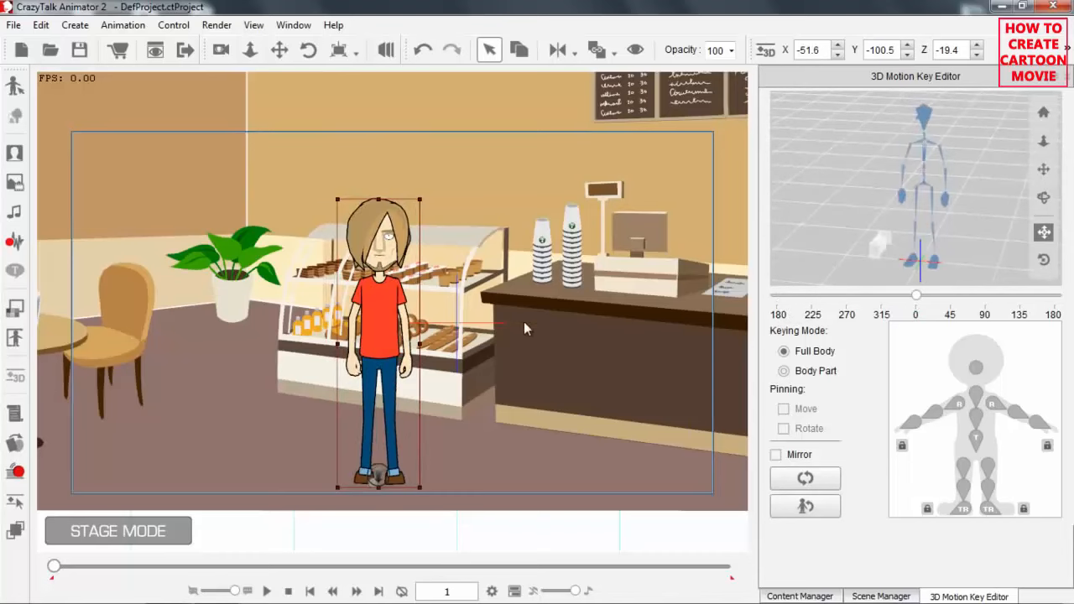
pyautogui.scroll(5, 525, 401)
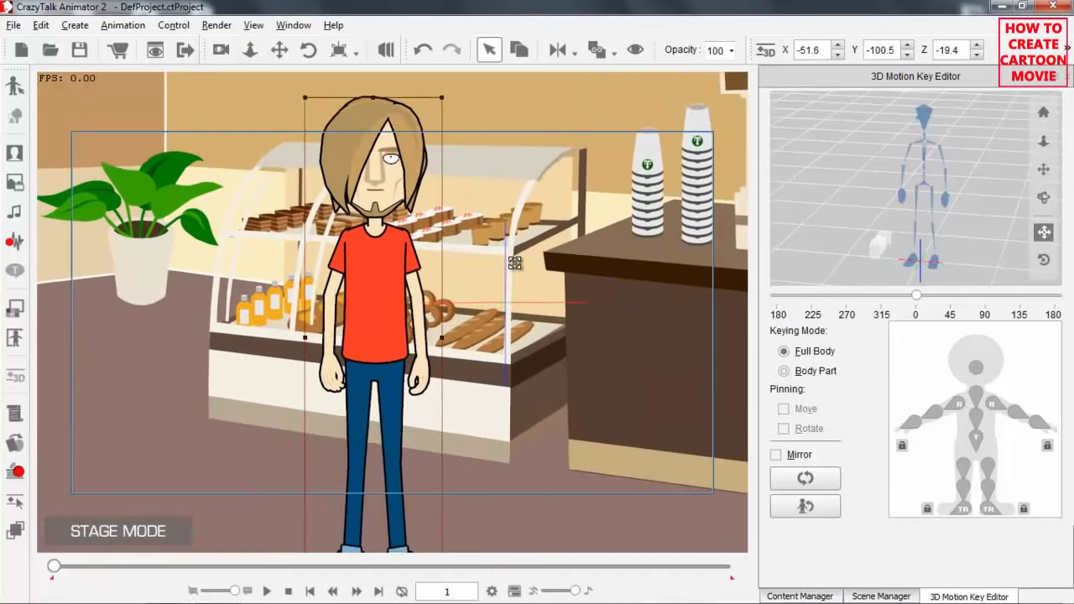
pyautogui.moveTo(531, 308); pyautogui.dragTo(539, 290)
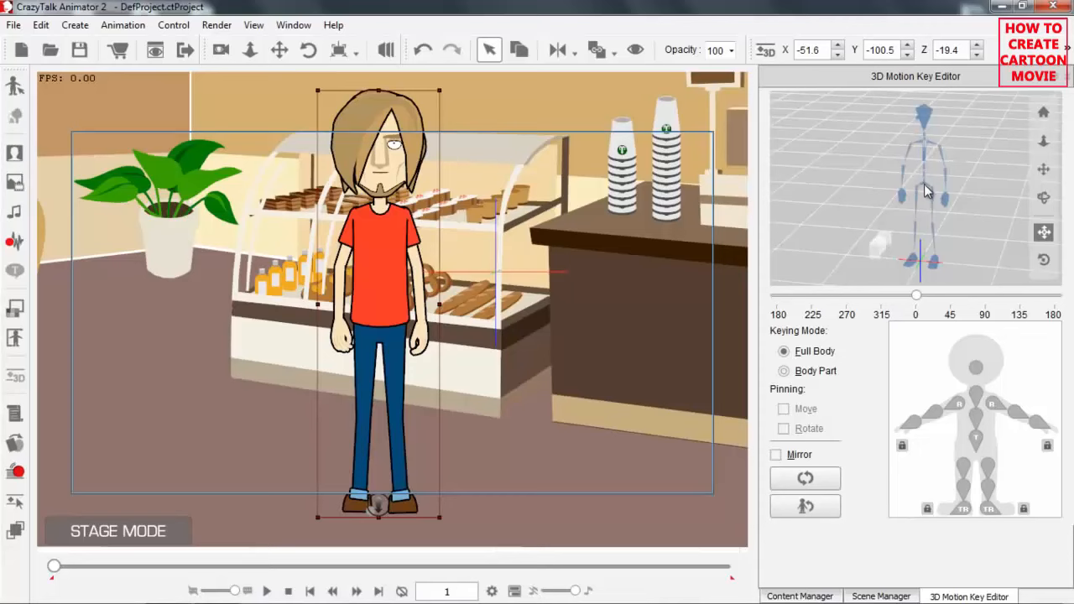
pyautogui.moveTo(930, 182)
pyautogui.mouseDown()
pyautogui.moveTo(939, 192)
pyautogui.moveTo(930, 183)
pyautogui.moveTo(924, 201)
pyautogui.moveTo(941, 206)
pyautogui.moveTo(940, 198)
pyautogui.moveTo(925, 208)
pyautogui.moveTo(937, 191)
pyautogui.moveTo(922, 199)
pyautogui.mouseUp()
pyautogui.click(902, 196)
pyautogui.moveTo(928, 189)
pyautogui.mouseDown()
pyautogui.moveTo(914, 194)
pyautogui.moveTo(927, 198)
pyautogui.mouseUp()
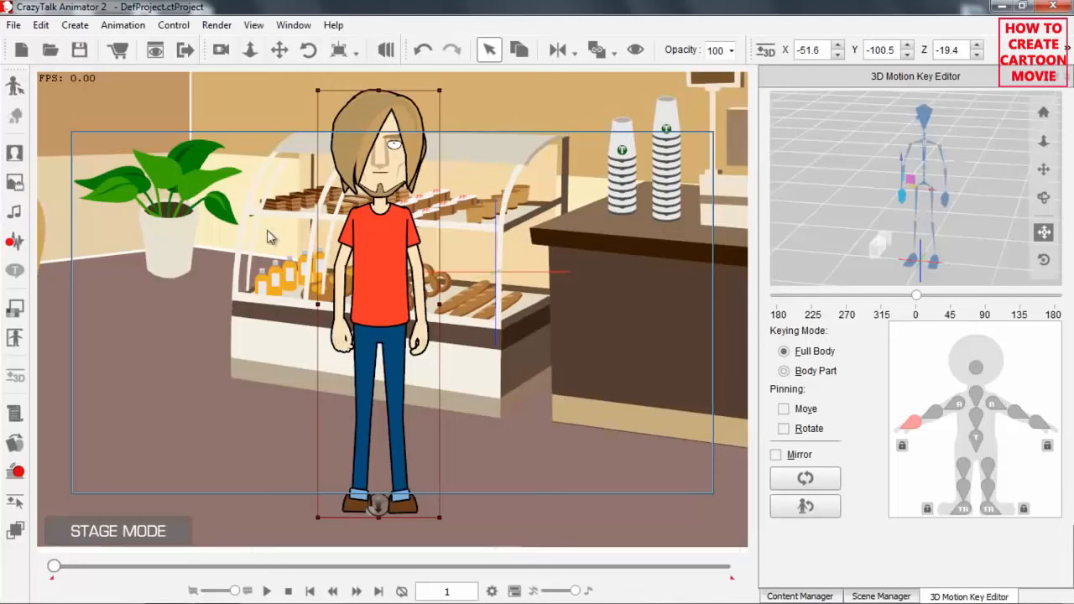
# Place Saul behind the table and chair at X -256.2, Y -45.6, Z -46.4.
pyautogui.scroll(-3, 326, 334)
pyautogui.moveTo(326, 334); pyautogui.dragTo(524, 365)
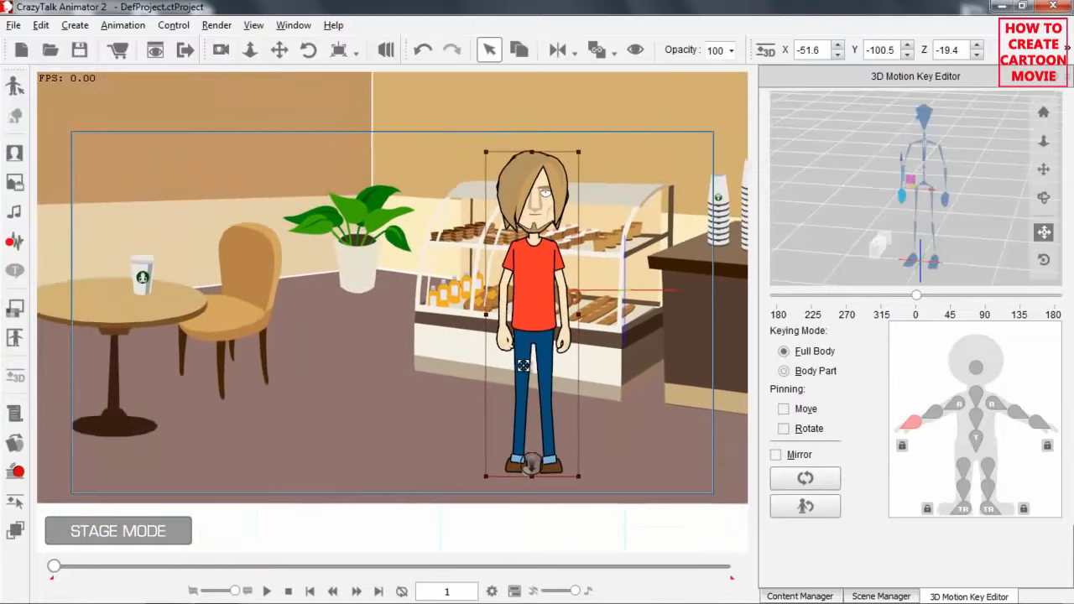
pyautogui.moveTo(544, 328); pyautogui.dragTo(204, 404)
pyautogui.moveTo(198, 330); pyautogui.dragTo(188, 213)
pyautogui.moveTo(259, 320); pyautogui.dragTo(275, 356)
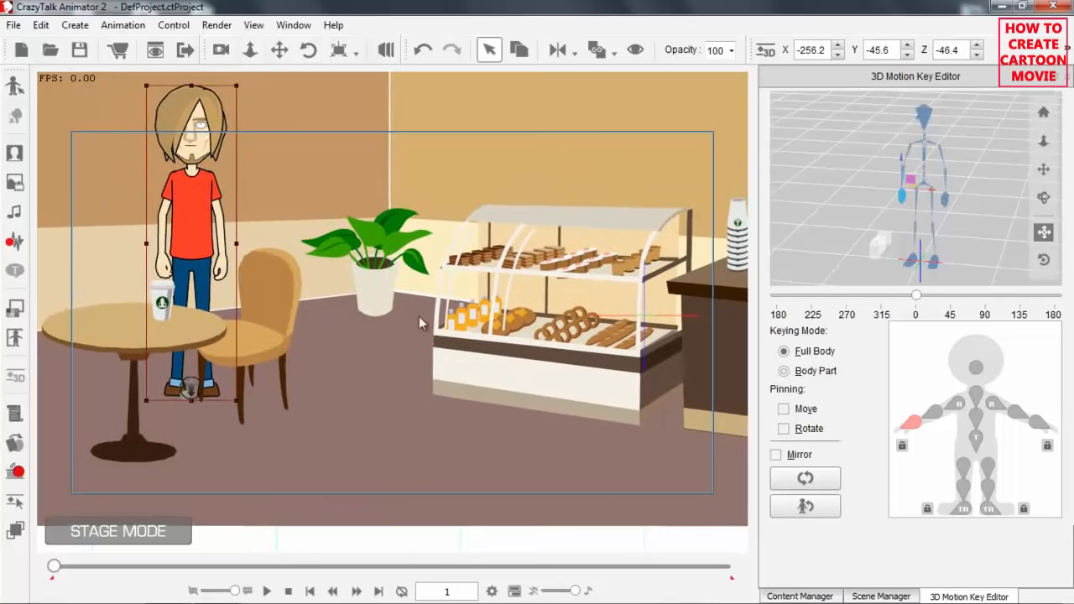
pyautogui.moveTo(423, 446); pyautogui.dragTo(360, 293)
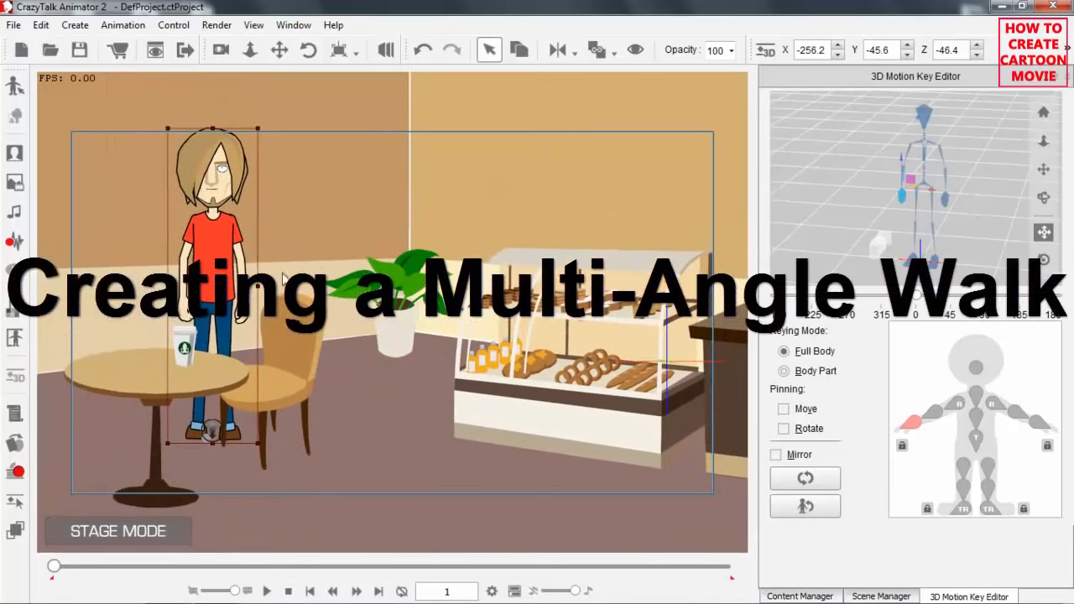
# Apply the Walk_Male motion from the 3D 01_Move animation templates to Saul.
pyautogui.click(800, 596)
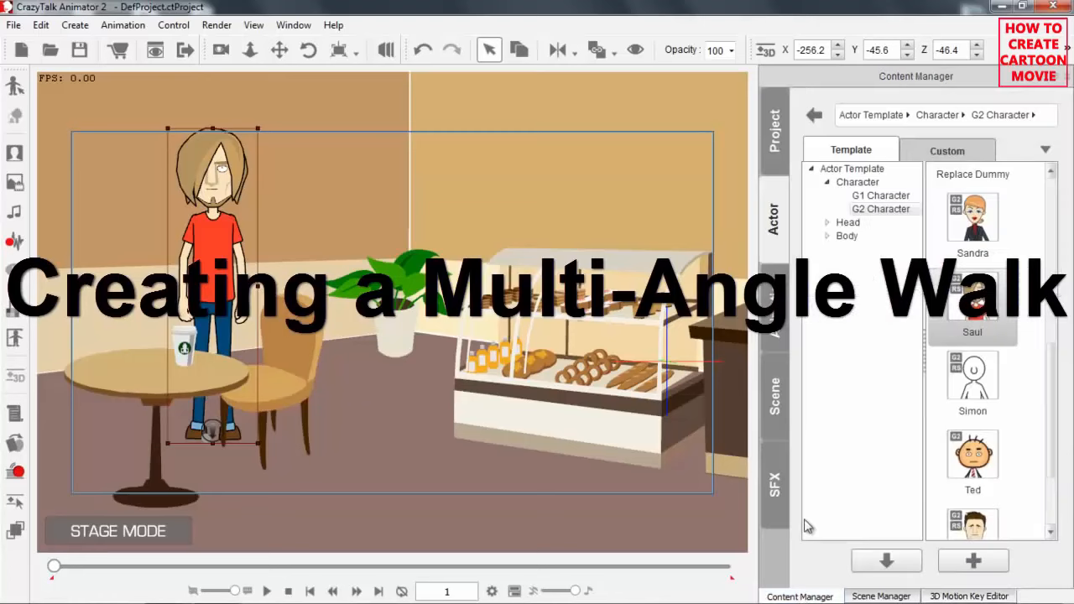
pyautogui.click(775, 319)
pyautogui.click(854, 183)
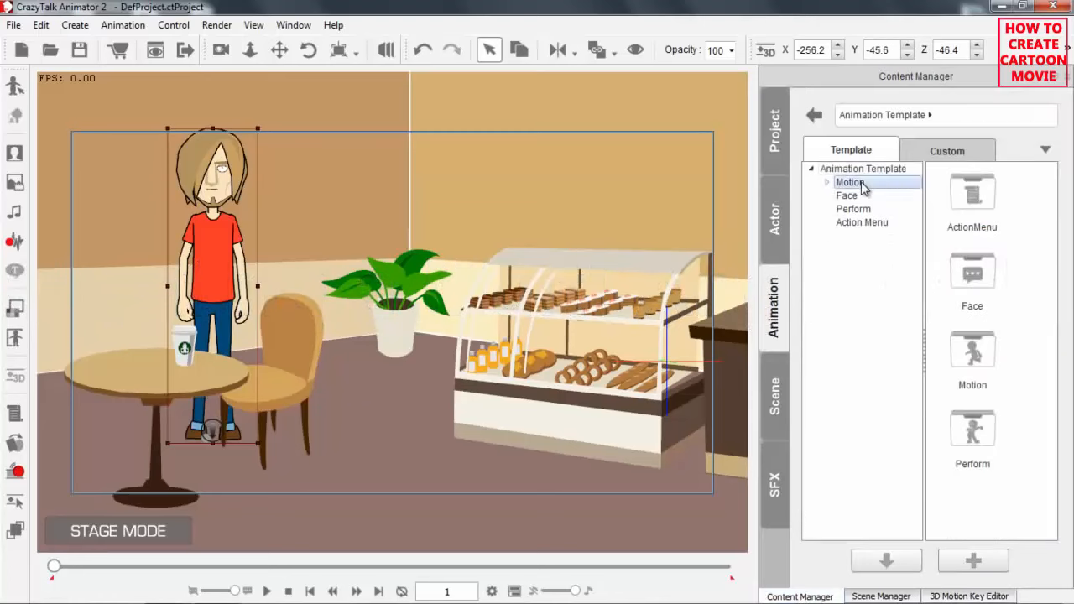
pyautogui.doubleClick(976, 284)
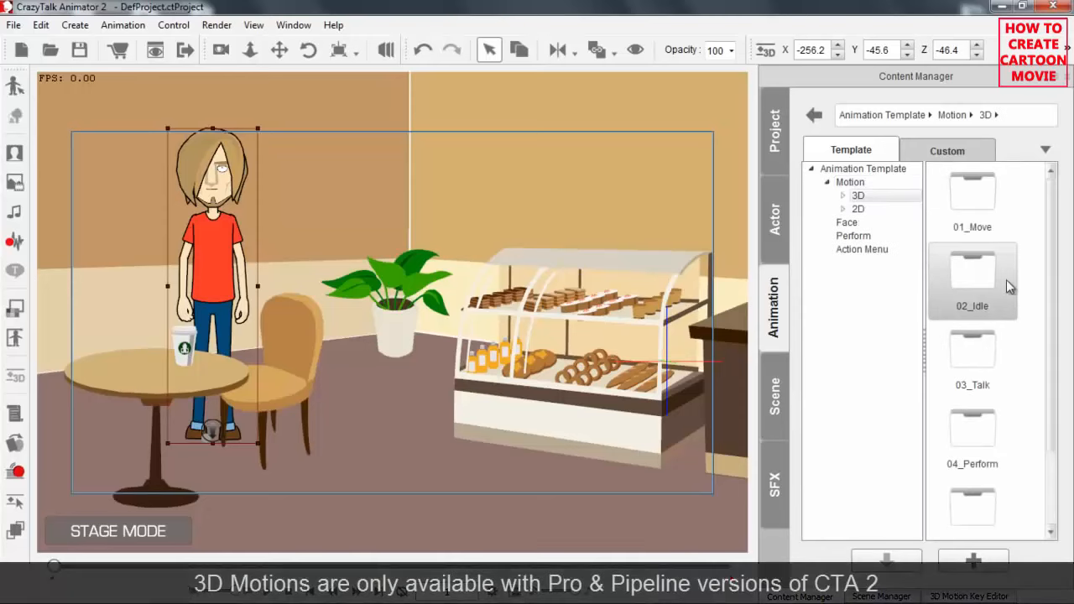
pyautogui.doubleClick(978, 210)
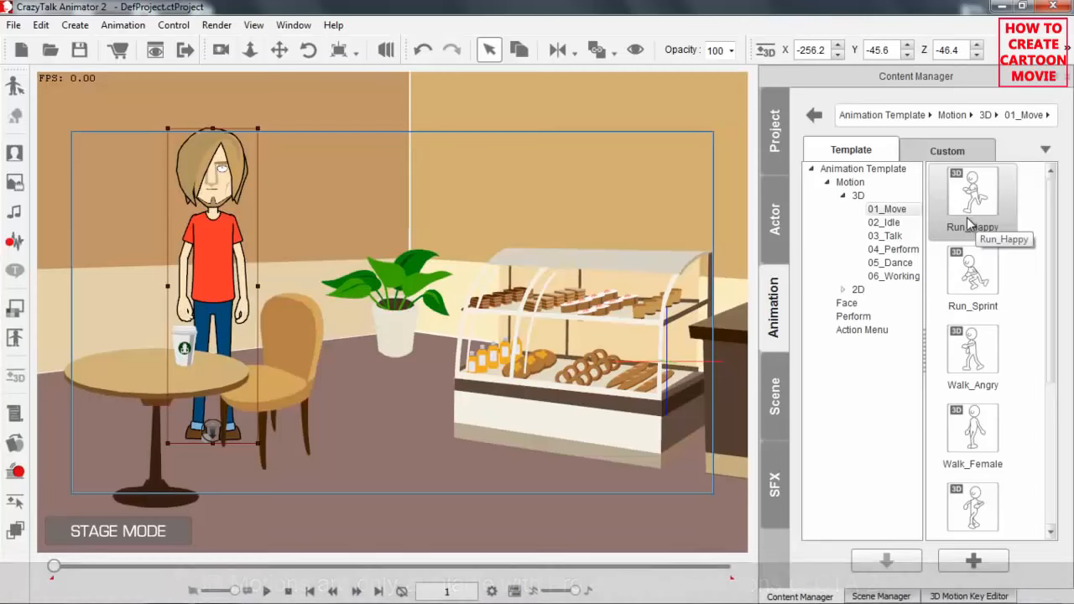
pyautogui.scroll(-1, 1059, 256)
pyautogui.moveTo(1054, 252); pyautogui.dragTo(1049, 394)
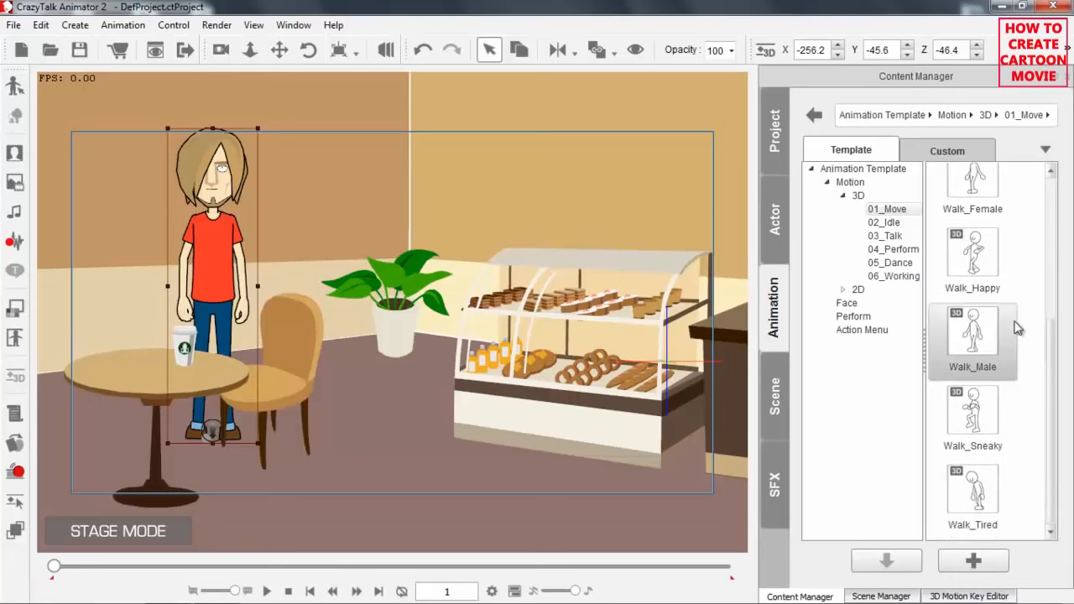
pyautogui.click(980, 337)
pyautogui.doubleClick(980, 338)
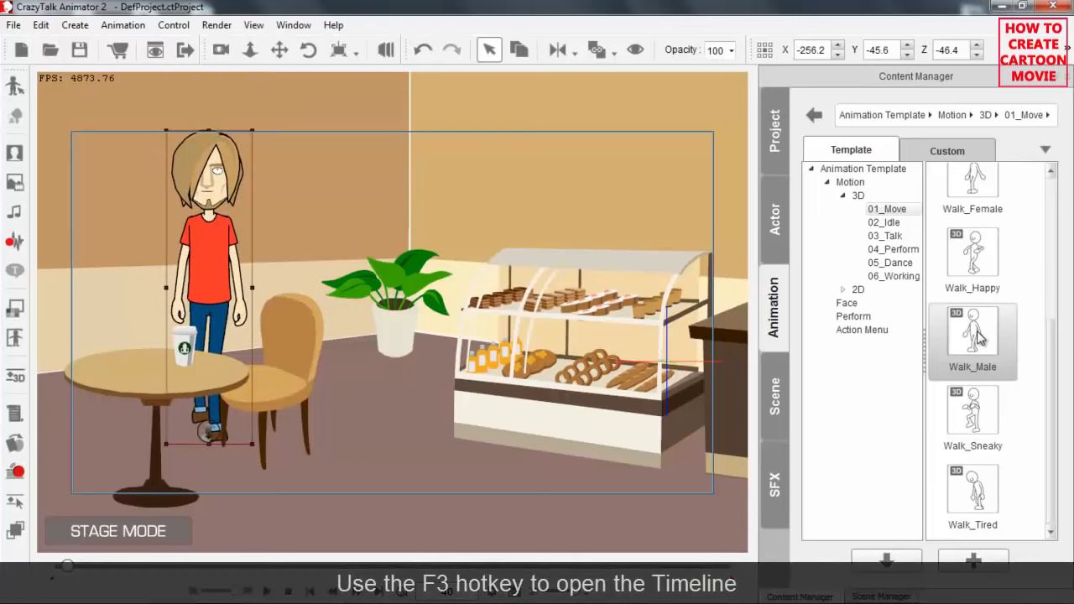
# Open the Timeline, show Saul's 3D Motion tracks and play back the walk.
pyautogui.press('F3')
pyautogui.moveTo(260, 21); pyautogui.dragTo(493, 21)
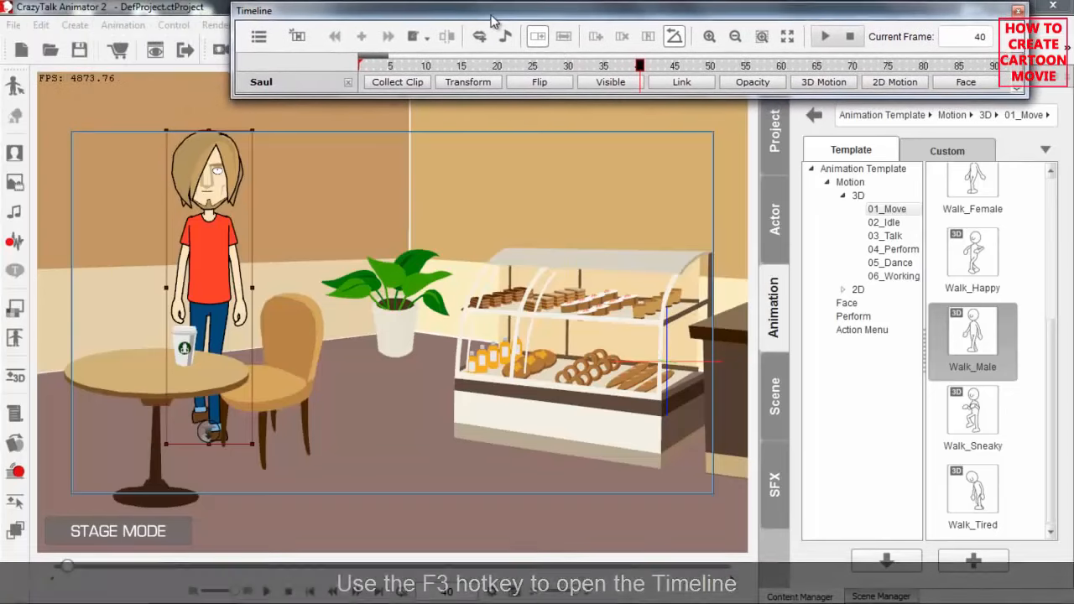
pyautogui.click(820, 83)
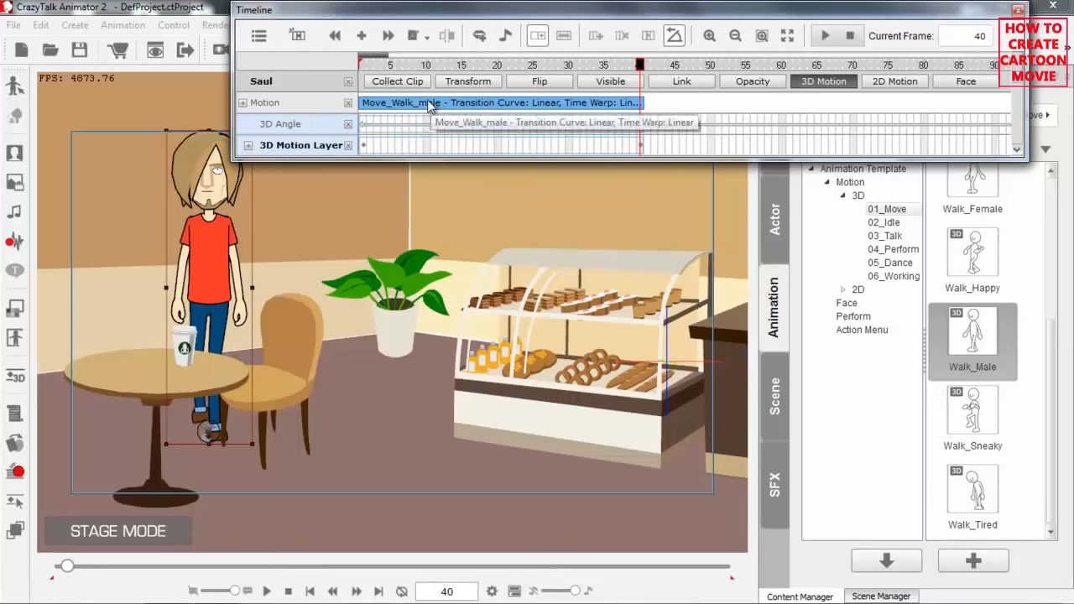
pyautogui.moveTo(388, 56); pyautogui.dragTo(445, 55)
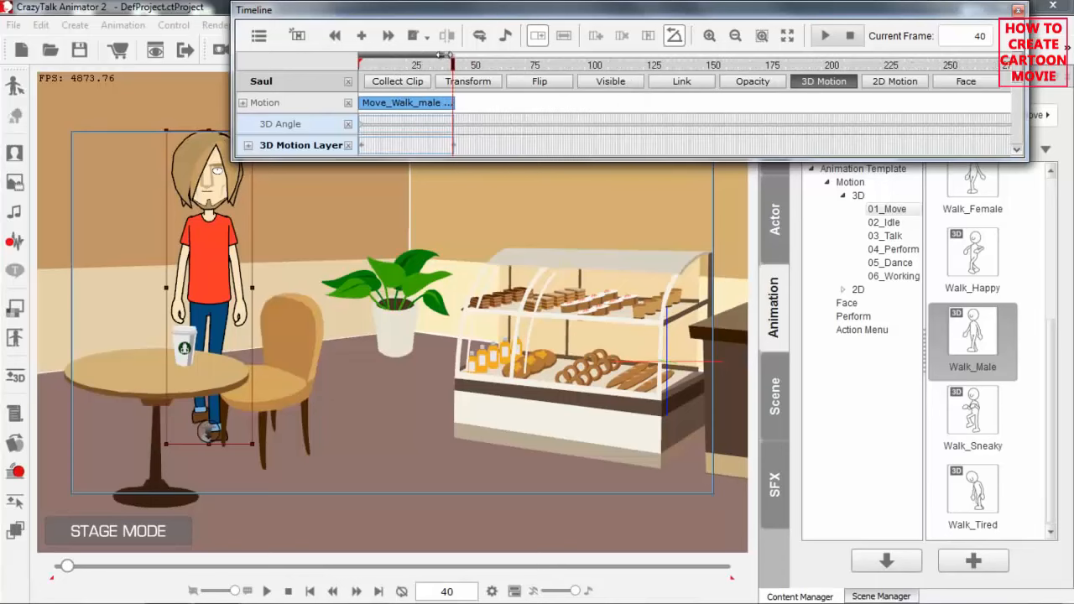
pyautogui.press('space')
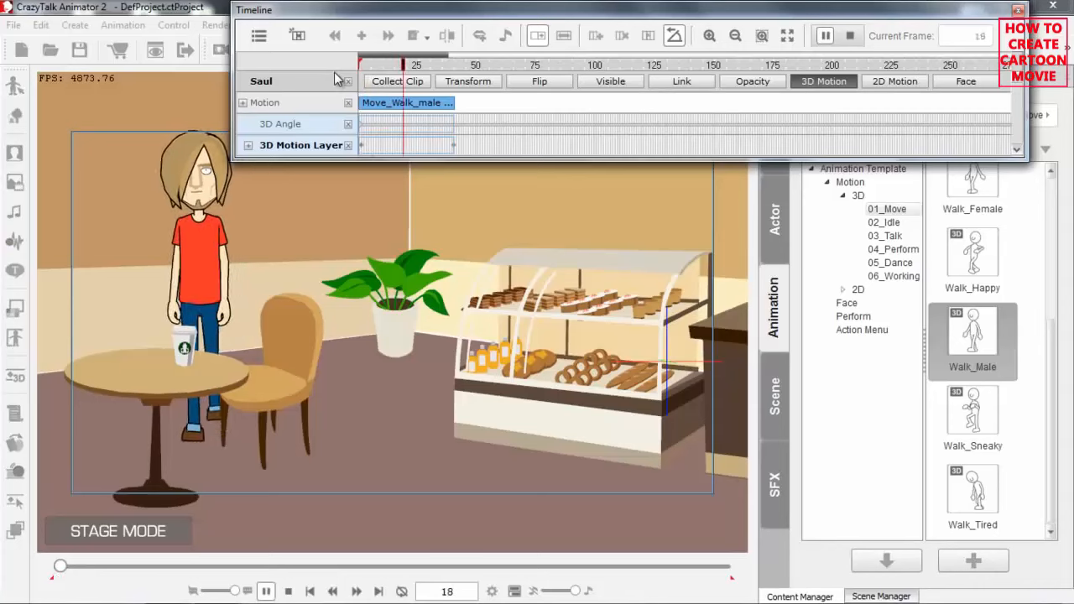
pyautogui.press('space')
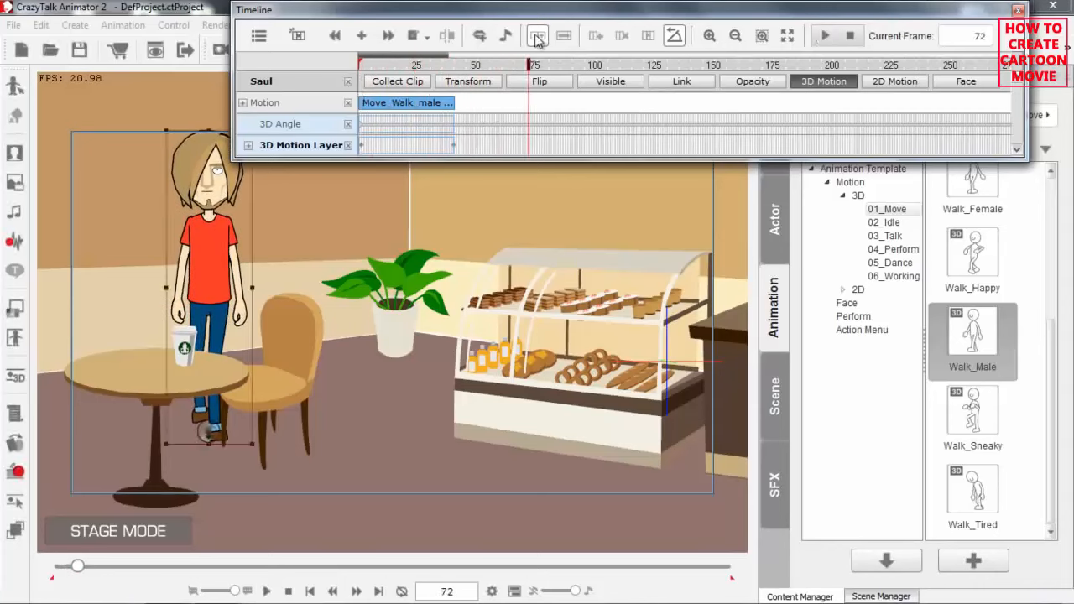
# Loop Saul's walk clip by extending it to about frame 197, and play back the result.
pyautogui.moveTo(455, 108); pyautogui.dragTo(779, 121)
pyautogui.press('space')
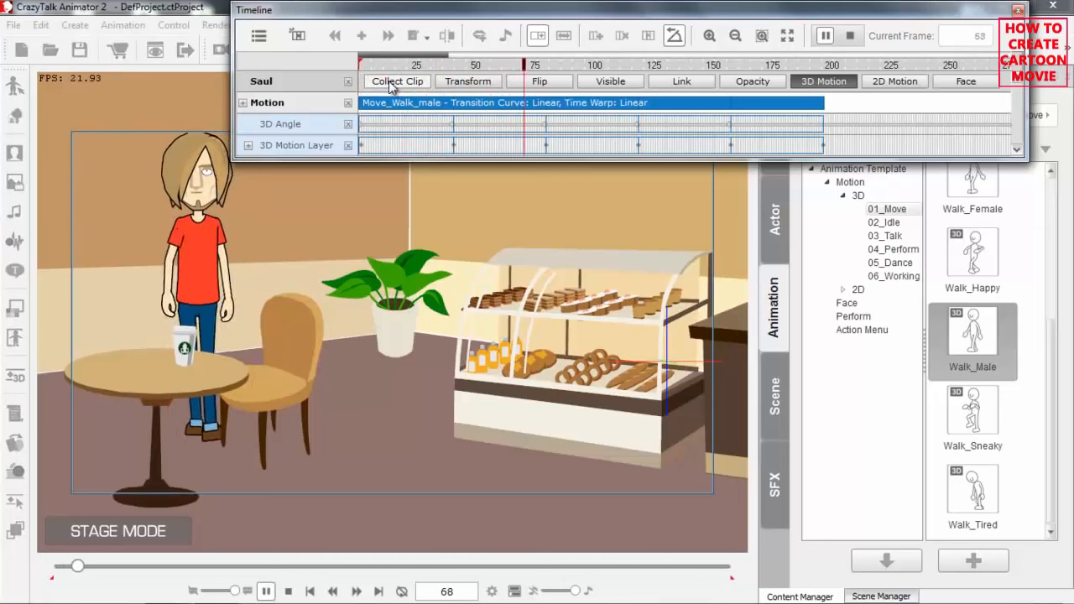
pyautogui.press('space')
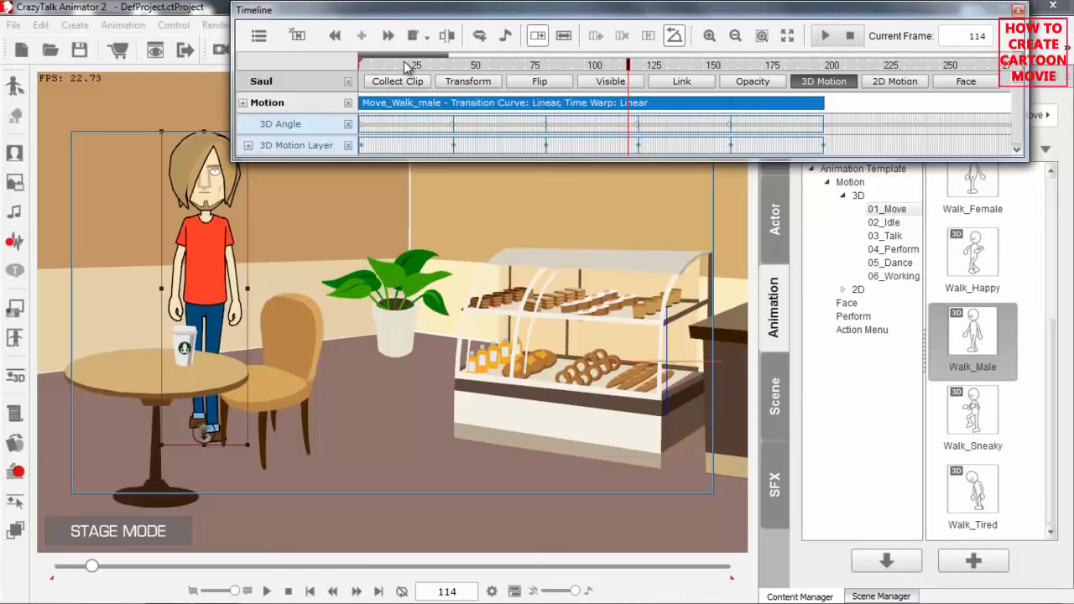
# Go to frame 20 and open the 3D Motion Key Editor for Saul.
pyautogui.click(406, 66)
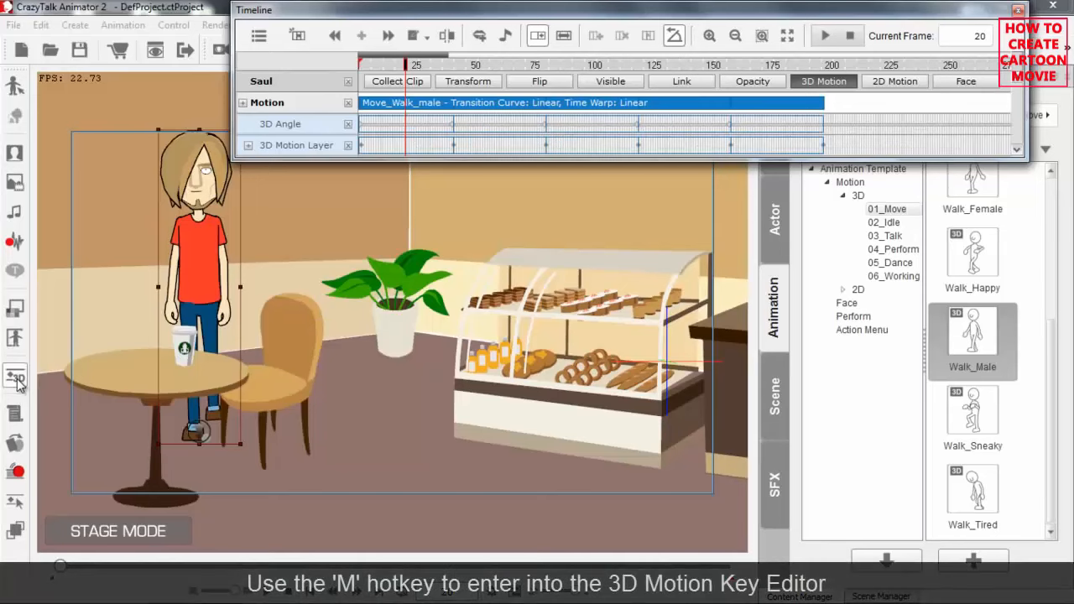
pyautogui.press('m')
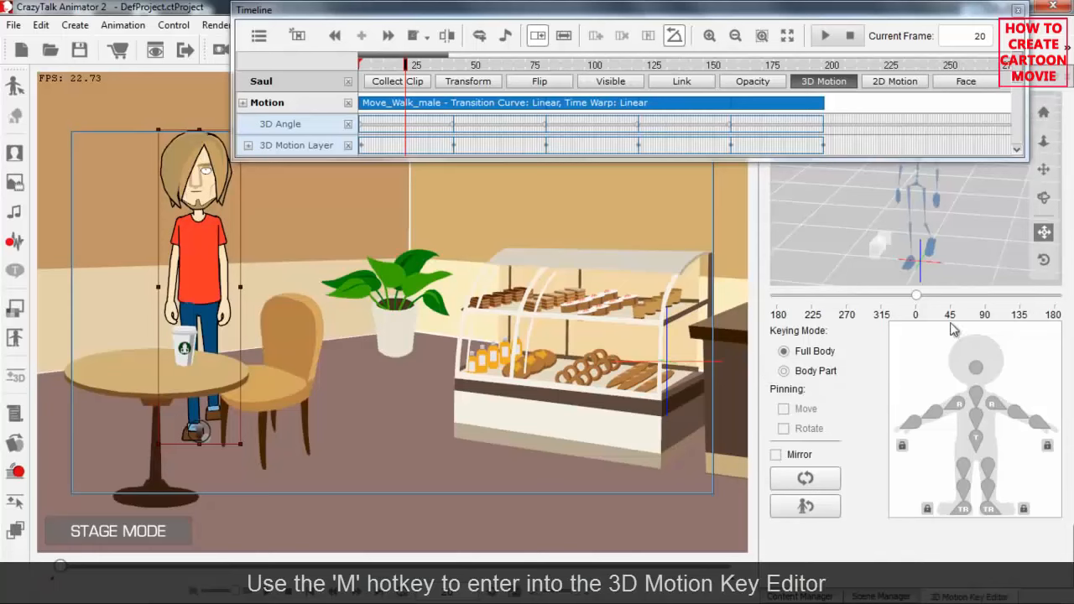
# Try turning Saul to a 45-degree angle at frame 20 and play back the looped walk from frame 1.
pyautogui.moveTo(919, 295); pyautogui.dragTo(951, 296)
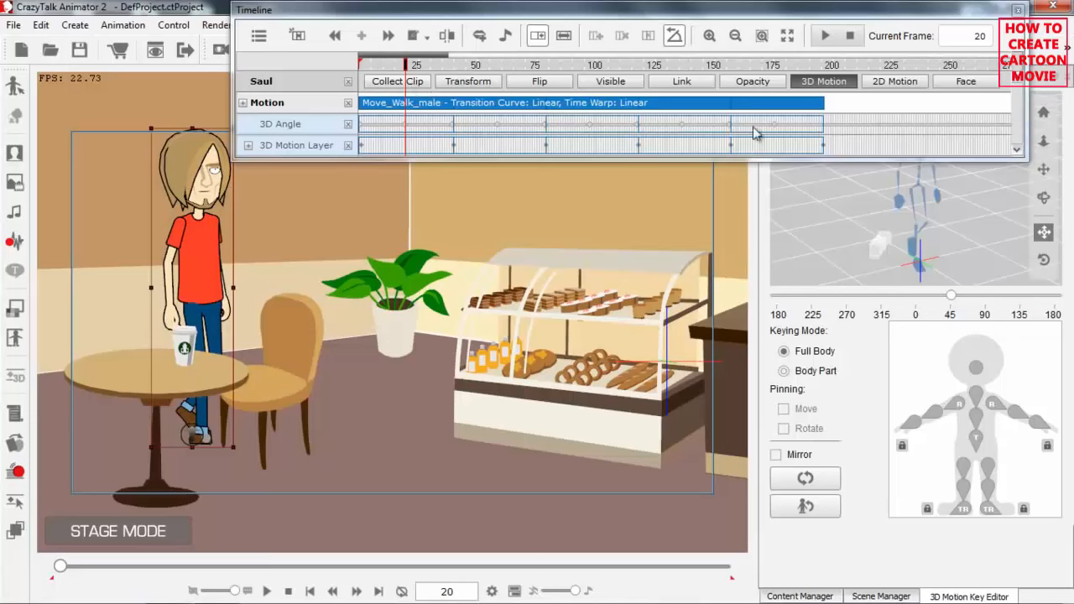
pyautogui.moveTo(406, 65); pyautogui.dragTo(360, 65)
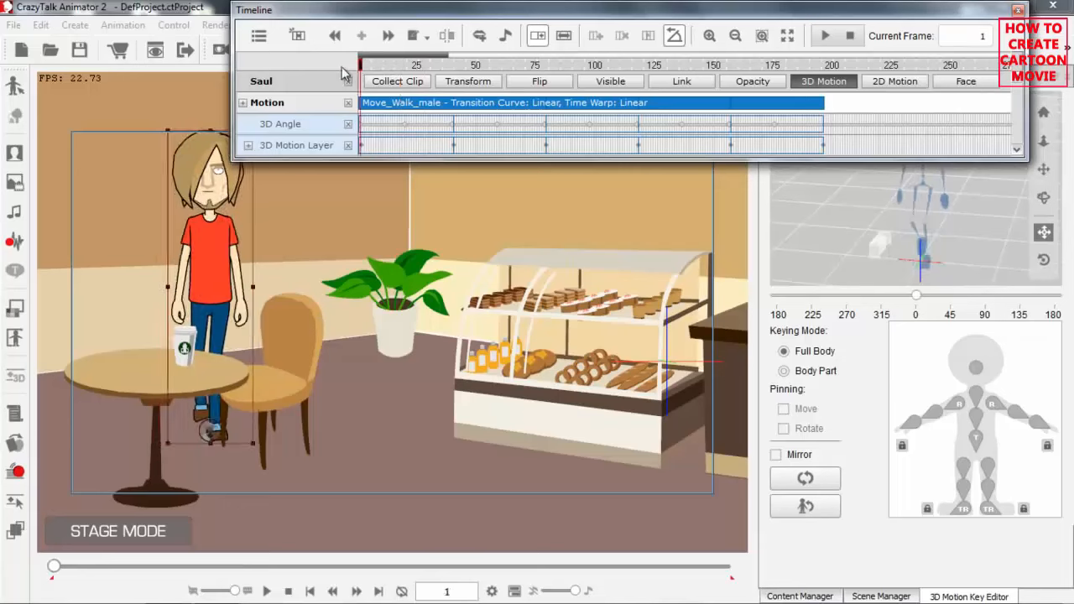
pyautogui.press('space')
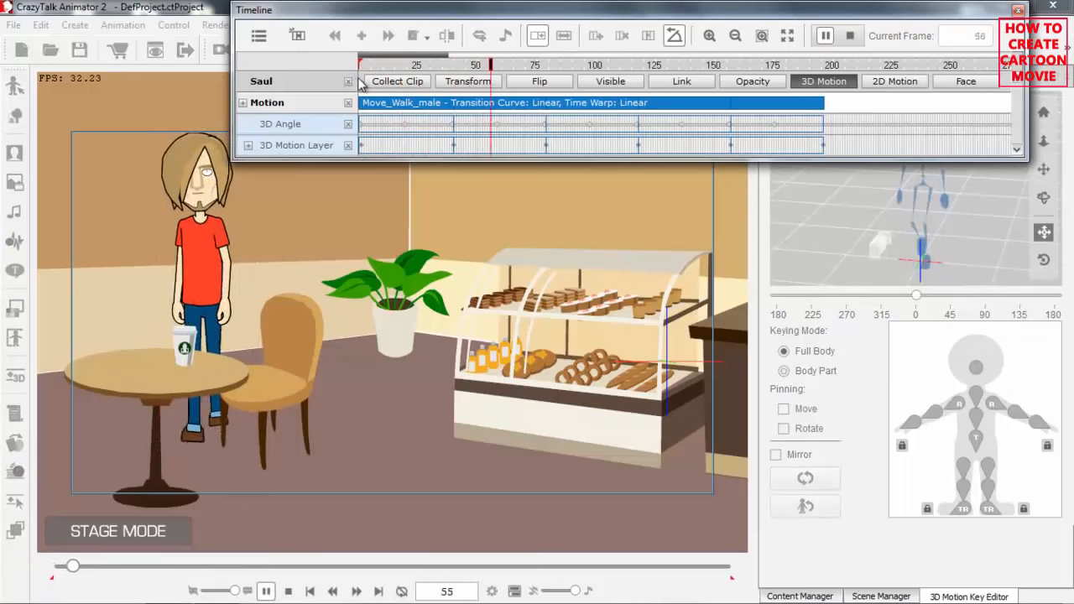
pyautogui.press('space')
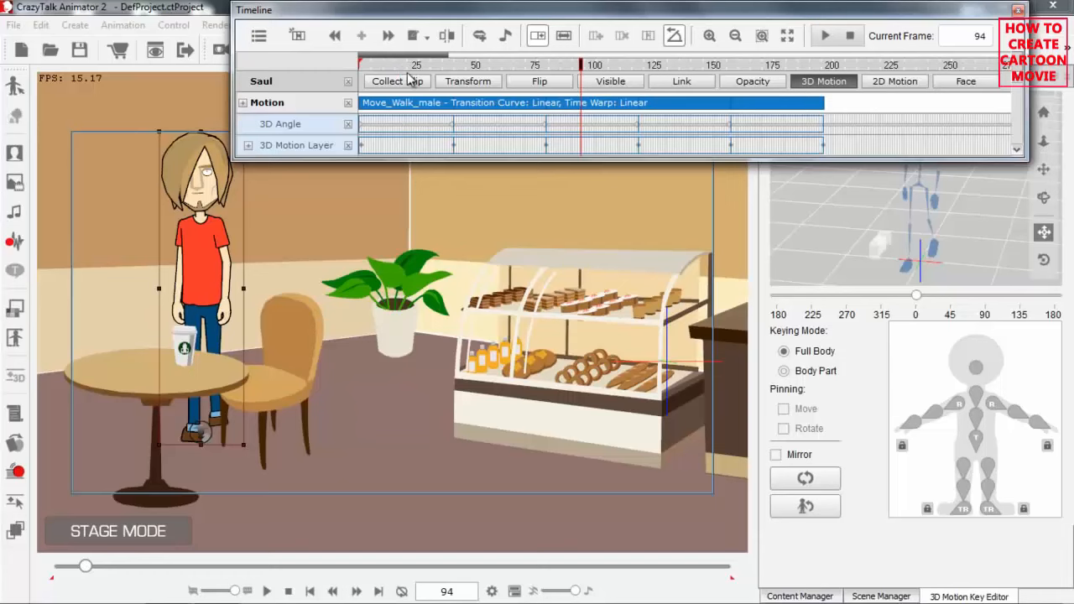
# Flatten Saul's looped Move_Walk_male motion clip and play it back from frame 1.
pyautogui.rightClick(396, 108)
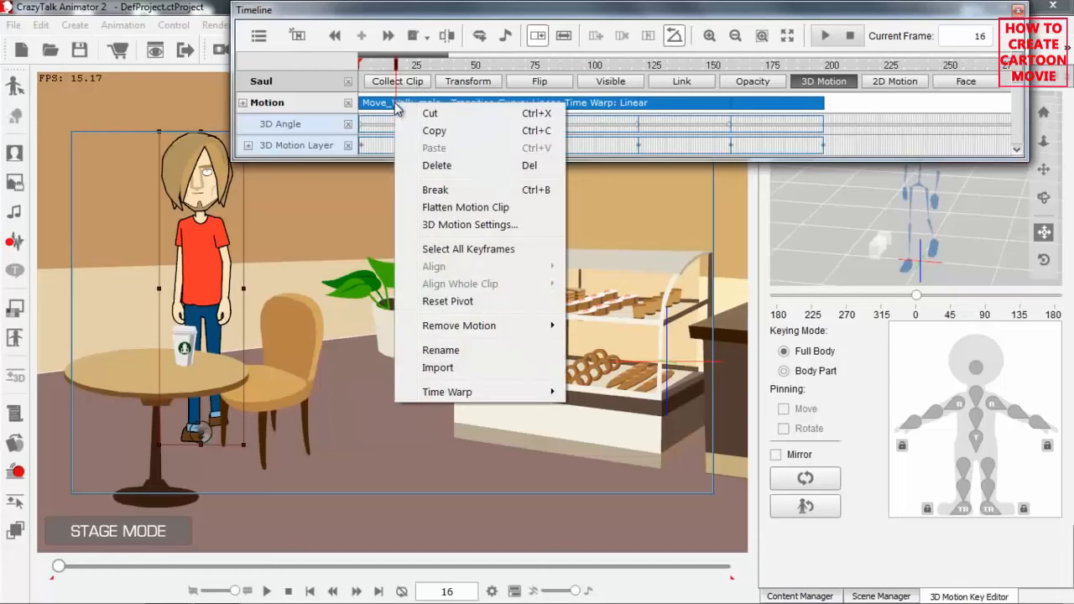
pyautogui.click(459, 210)
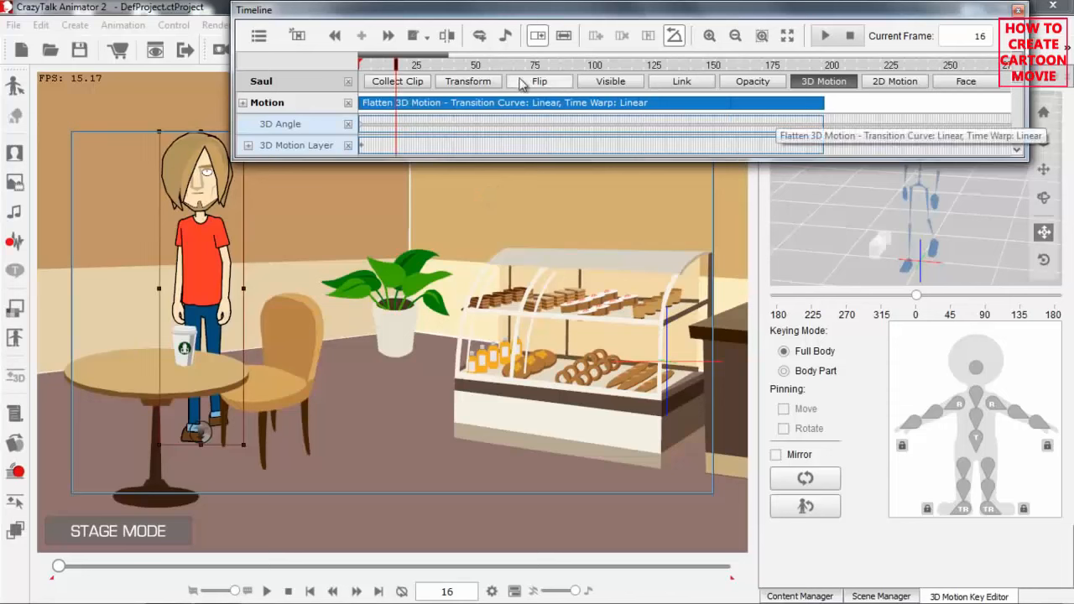
pyautogui.moveTo(422, 65); pyautogui.dragTo(333, 64)
pyautogui.press('space')
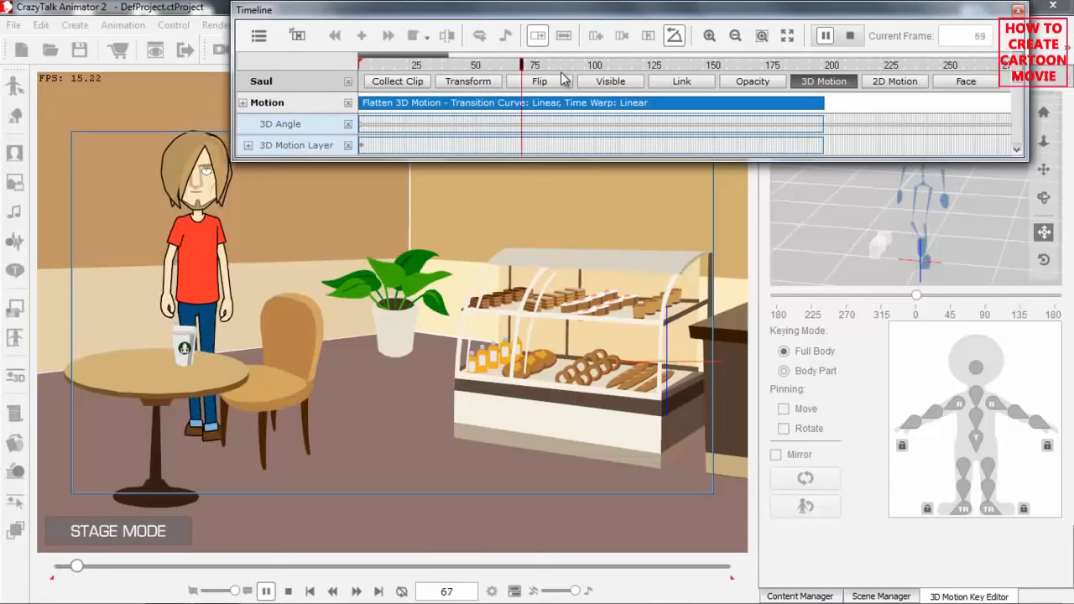
pyautogui.press('space')
# Set Saul's 3D angle to 90 degrees at frame 1 and play back the side-view walk.
pyautogui.moveTo(414, 65); pyautogui.dragTo(349, 84)
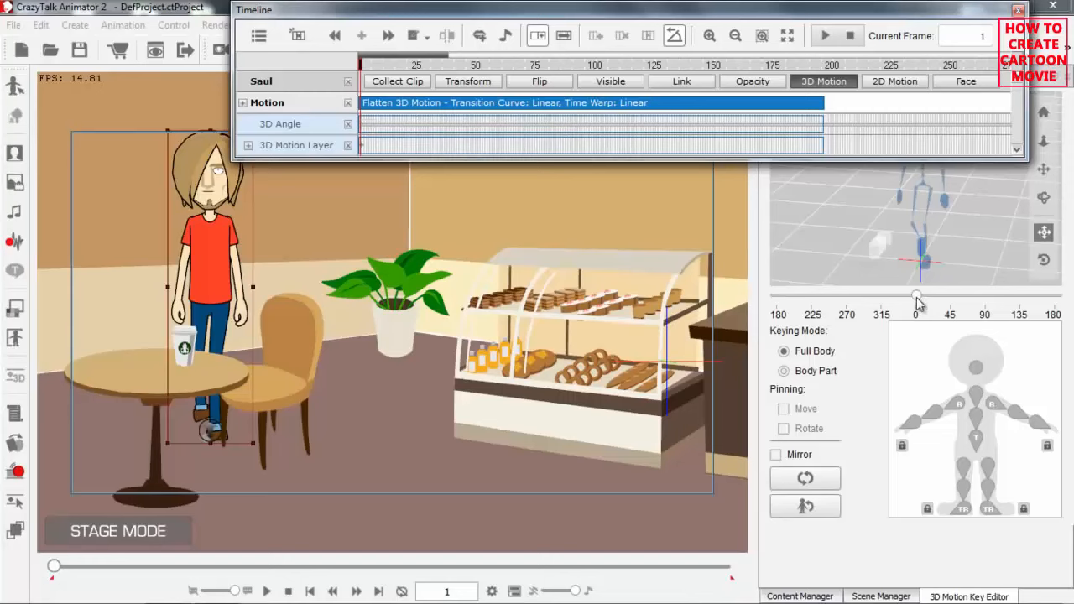
pyautogui.moveTo(917, 299); pyautogui.dragTo(989, 295)
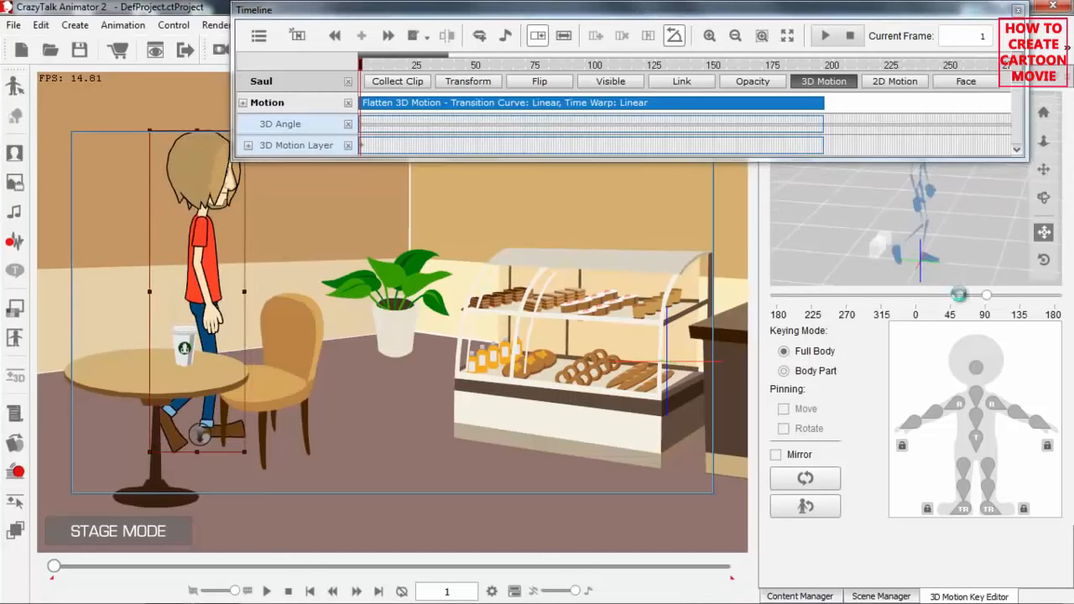
pyautogui.moveTo(376, 73); pyautogui.dragTo(417, 74)
pyautogui.press('space')
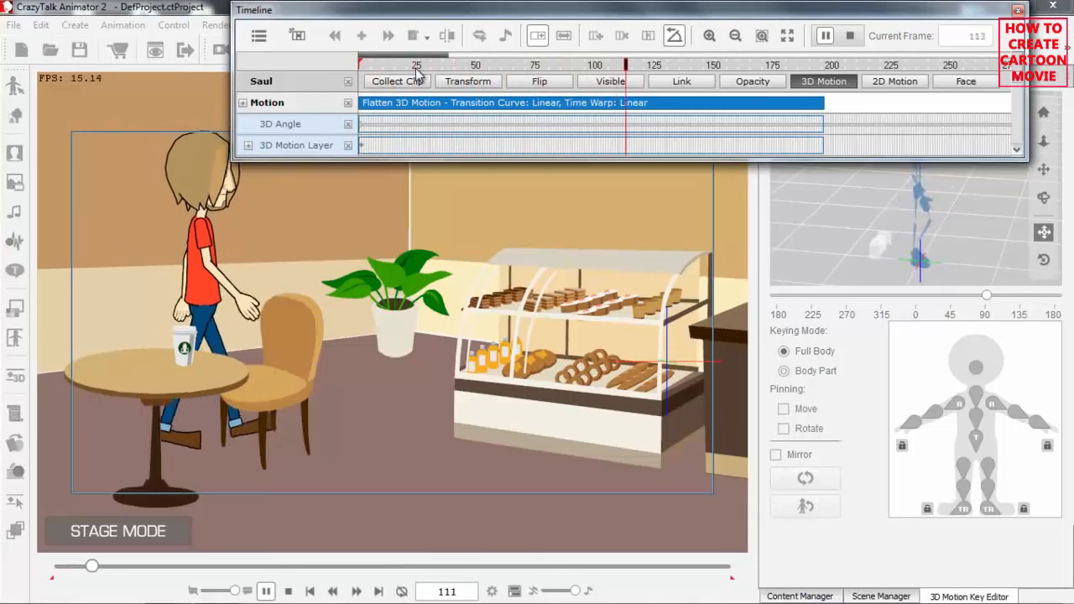
pyautogui.press('space')
pyautogui.moveTo(426, 66); pyautogui.dragTo(346, 76)
# Show Saul's Transform track, then at frame 45 move him horizontally past the chair and set his 3D angle to 45 degrees.
pyautogui.moveTo(493, 394); pyautogui.dragTo(494, 363)
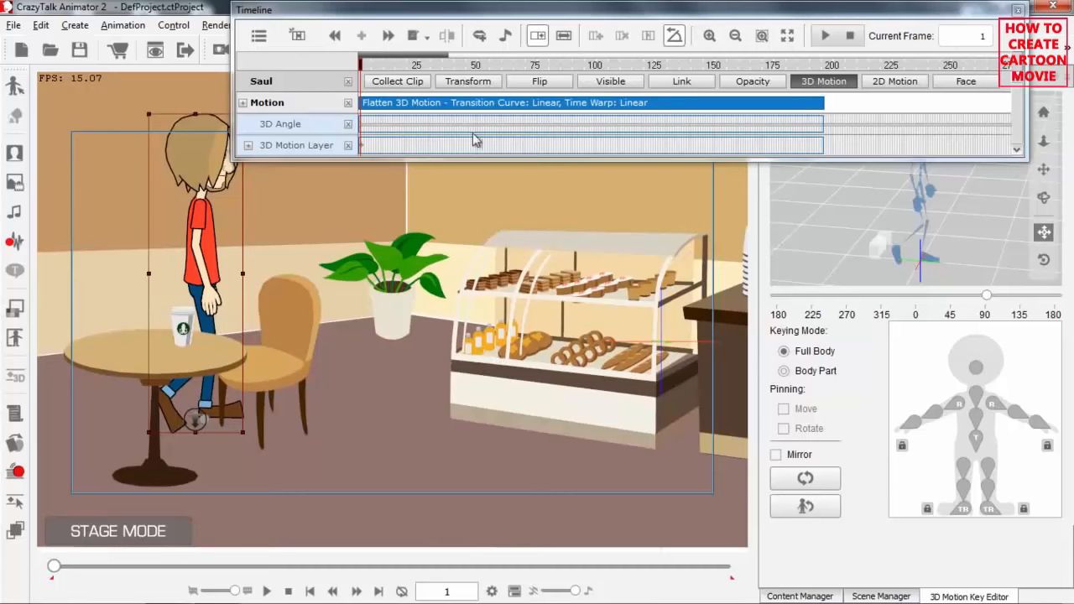
pyautogui.moveTo(401, 68); pyautogui.dragTo(360, 73)
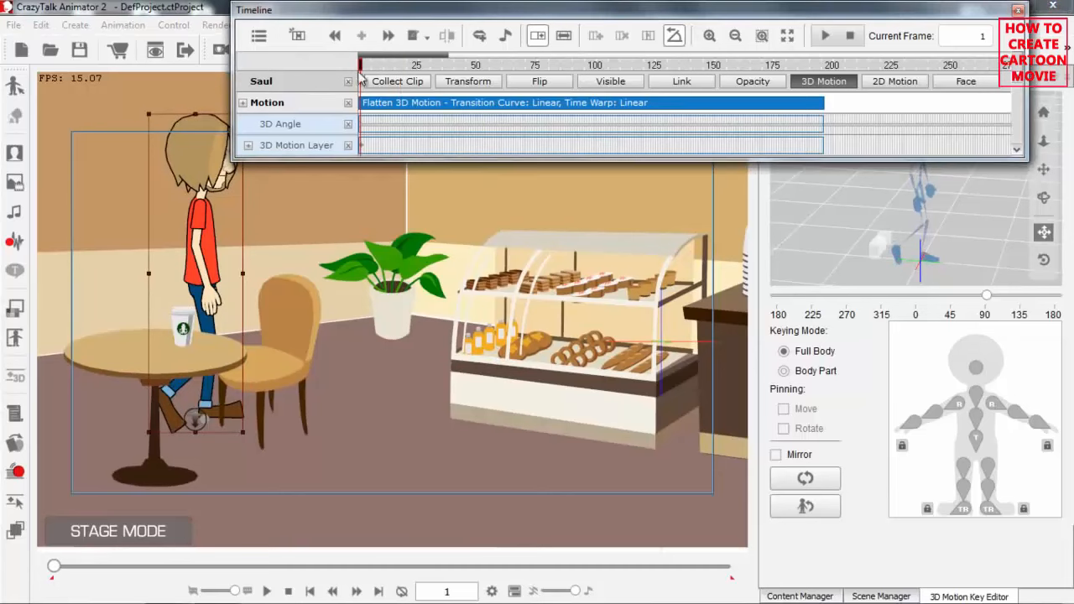
pyautogui.press('space')
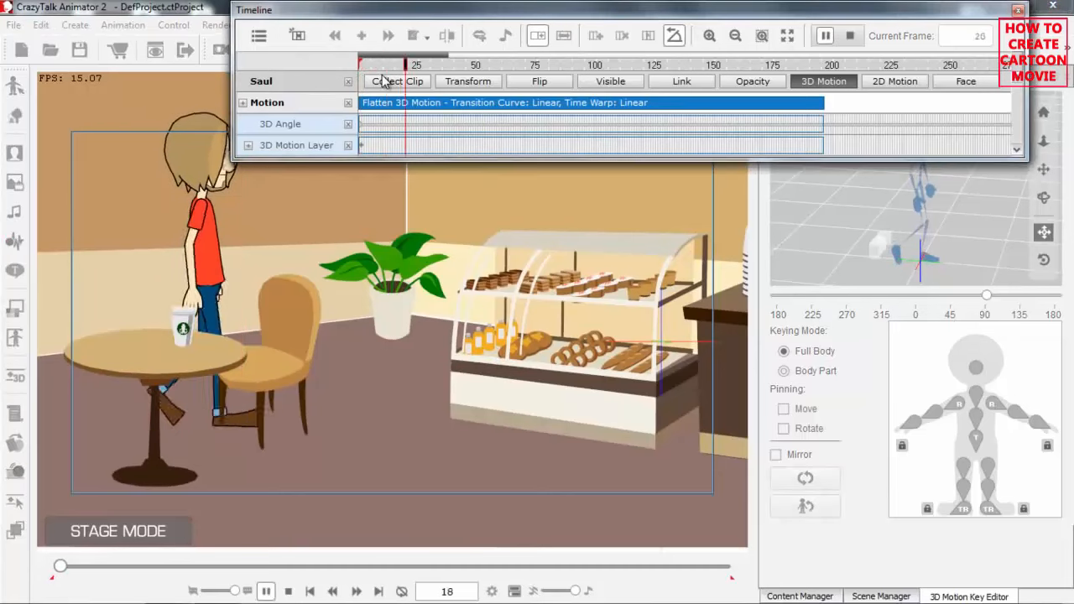
pyautogui.press('space')
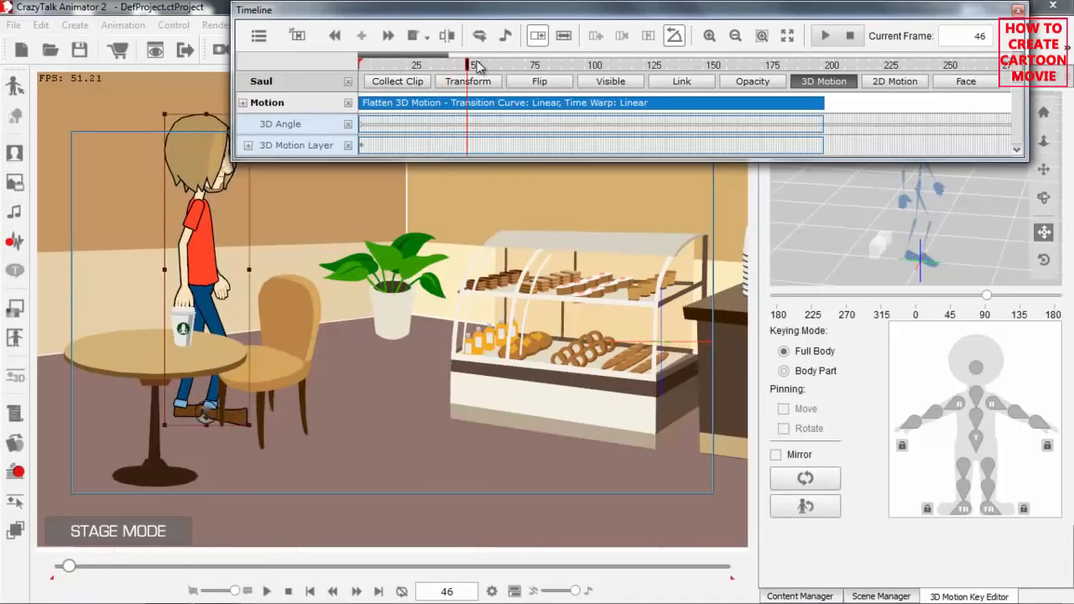
pyautogui.moveTo(467, 66); pyautogui.dragTo(465, 67)
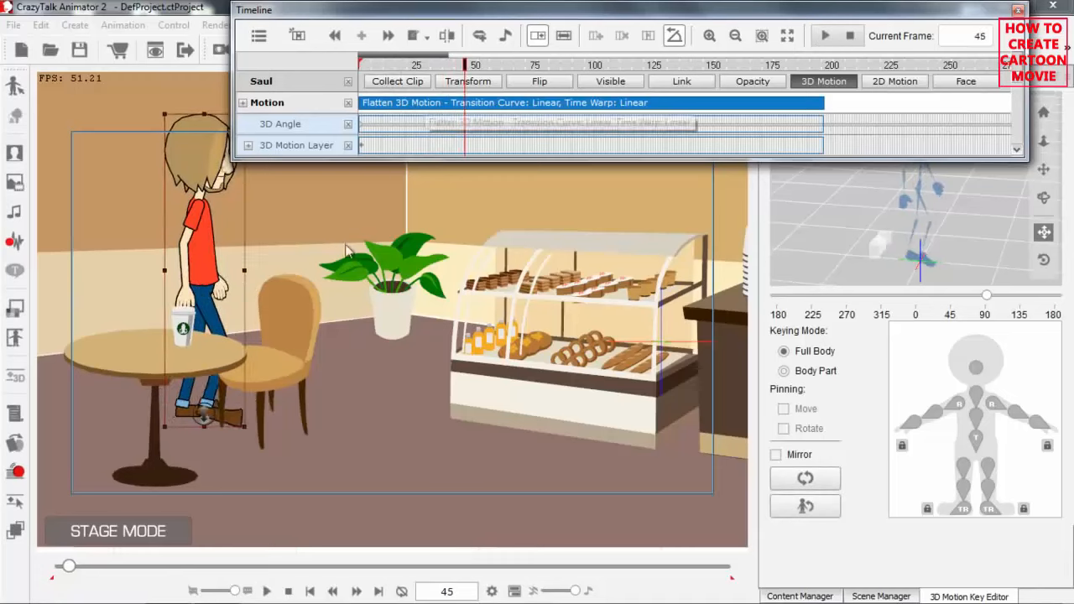
pyautogui.click(484, 85)
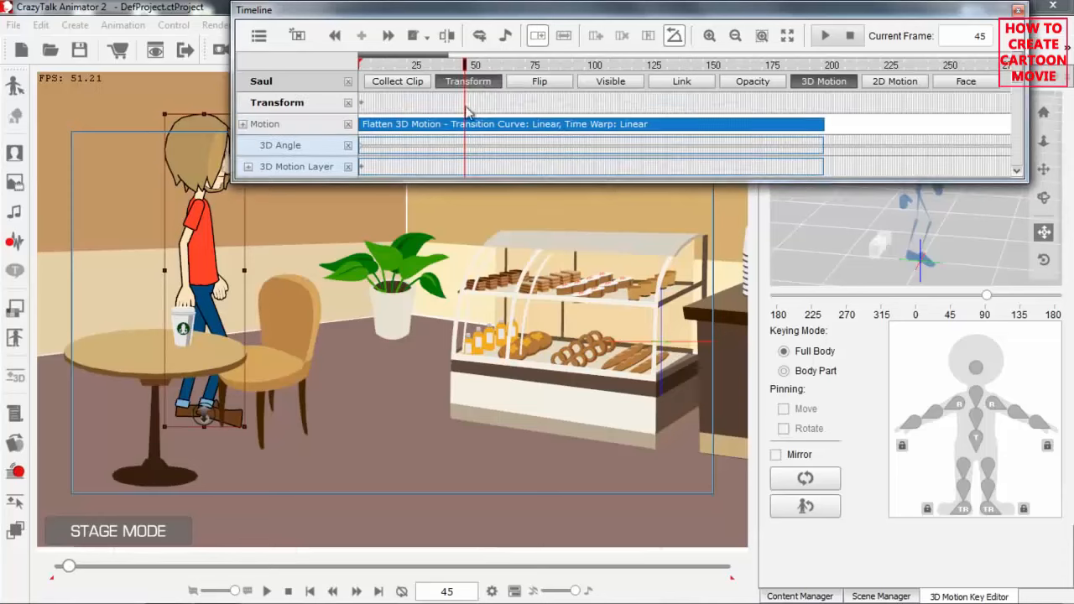
pyautogui.moveTo(217, 252); pyautogui.dragTo(355, 255)
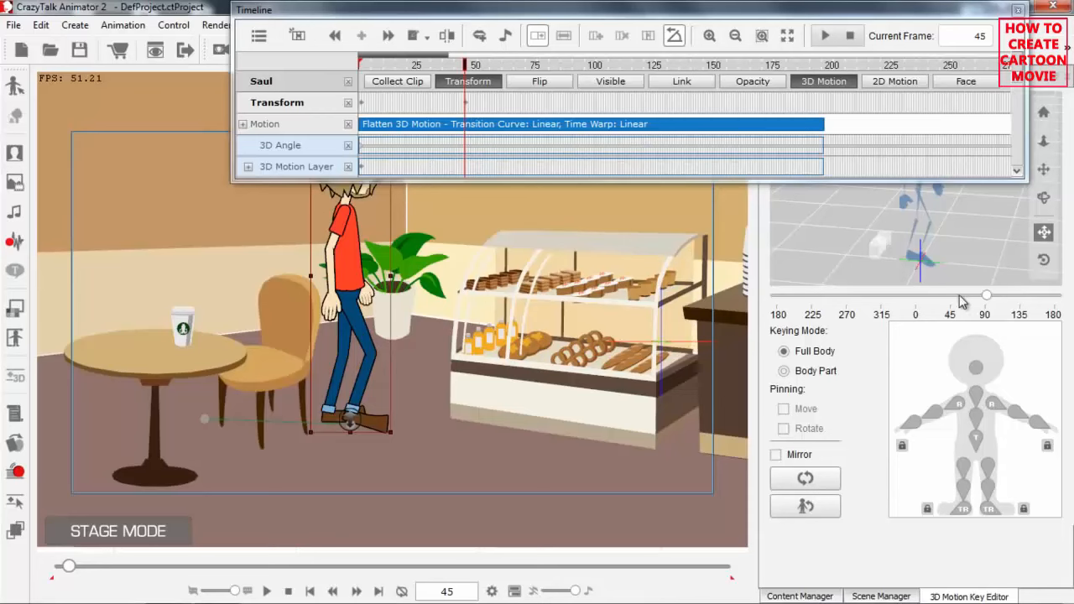
pyautogui.moveTo(987, 301); pyautogui.dragTo(951, 296)
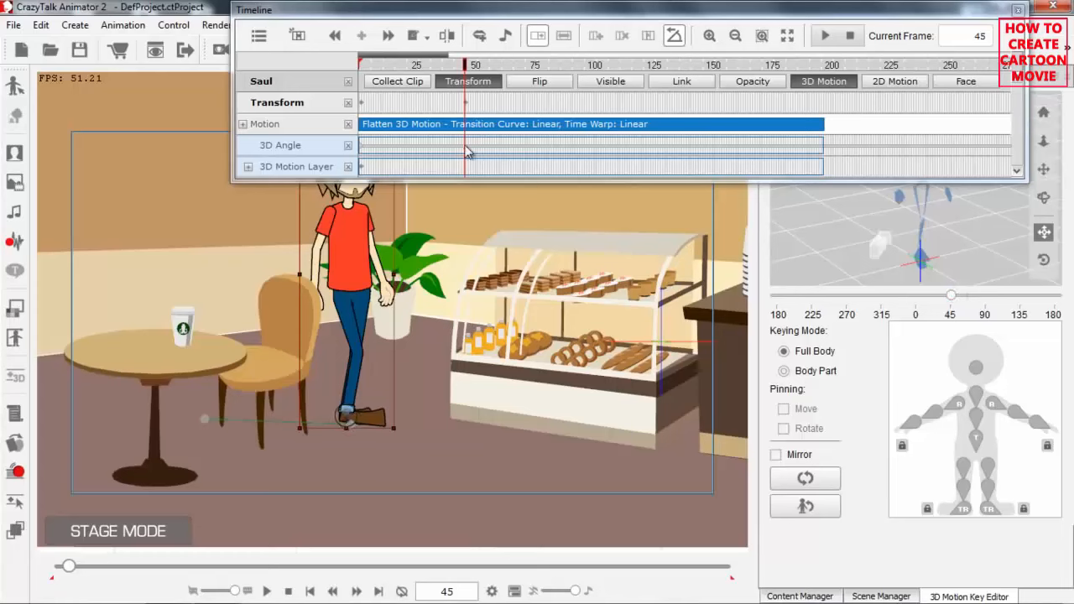
# At frame 98, move Saul diagonally forward beside the pastry display case and set his 3D angle to 0 degrees.
pyautogui.click(469, 67)
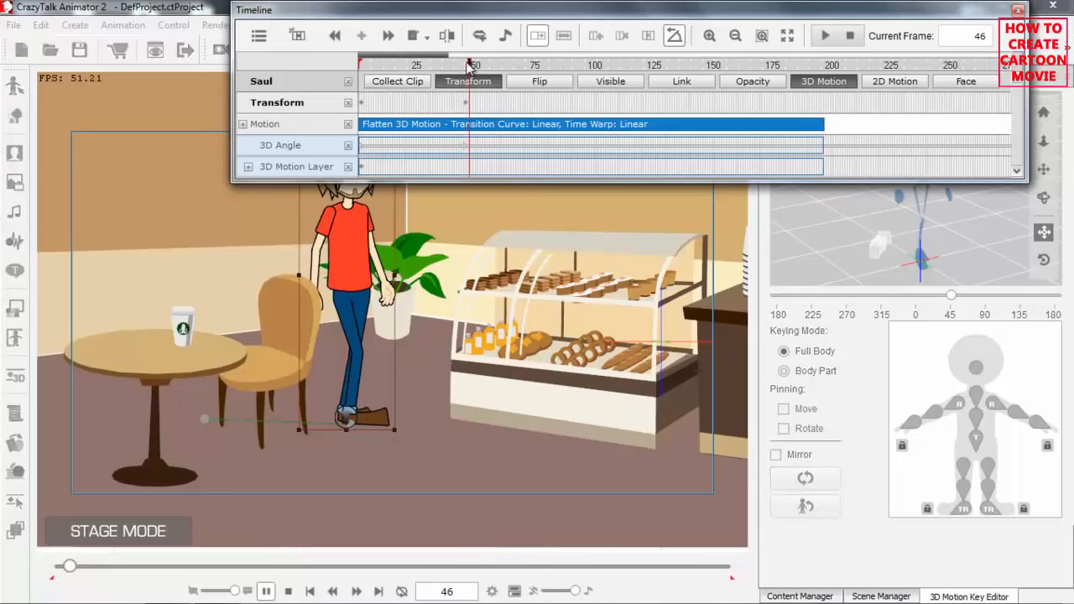
pyautogui.press('space')
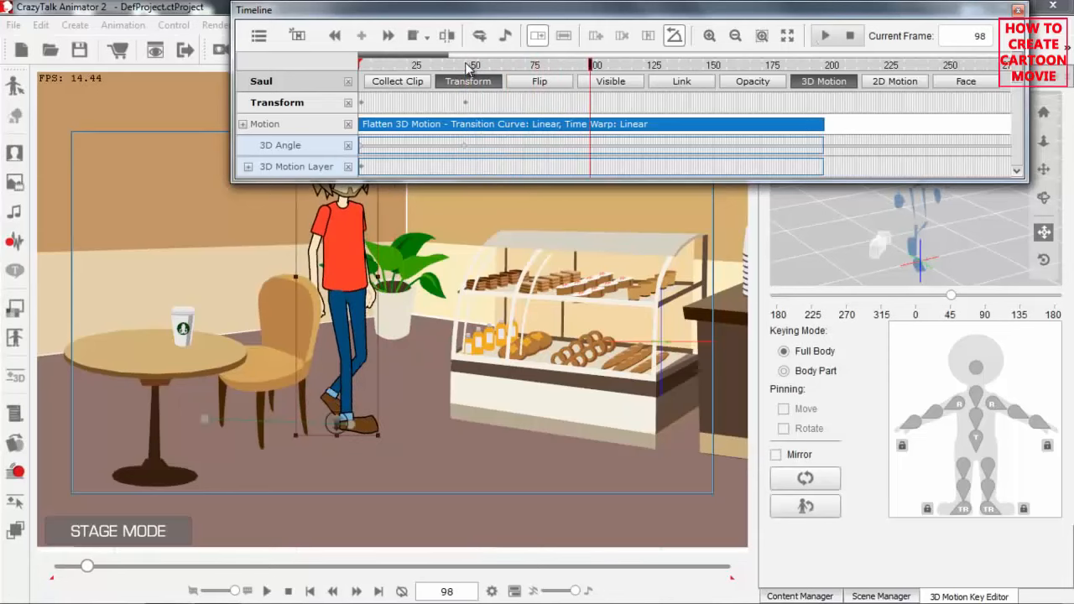
pyautogui.click(360, 320)
pyautogui.moveTo(360, 320); pyautogui.dragTo(437, 347)
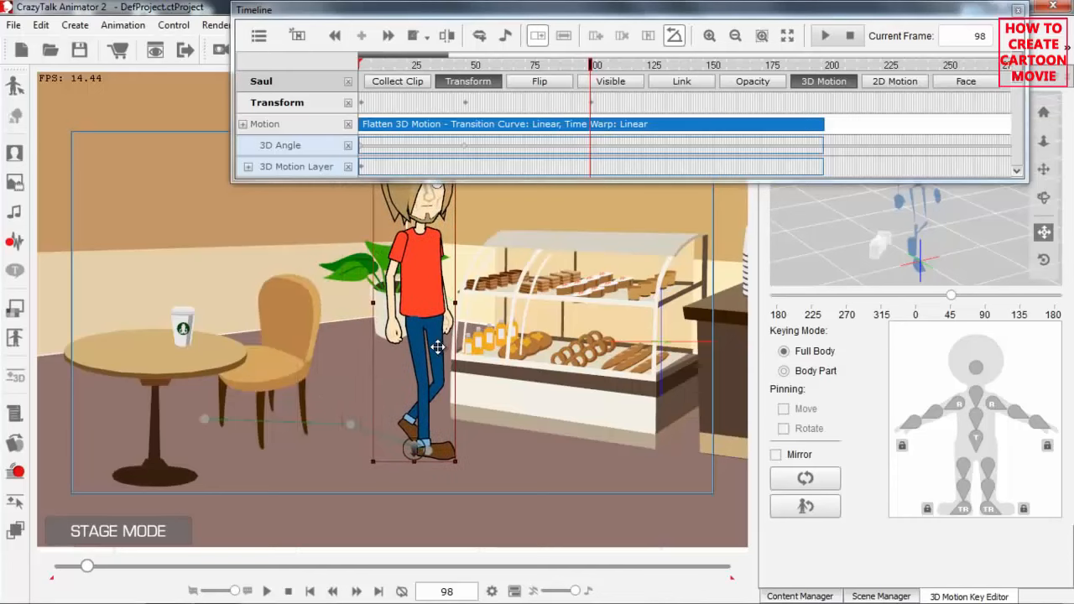
pyautogui.moveTo(411, 453); pyautogui.dragTo(413, 463)
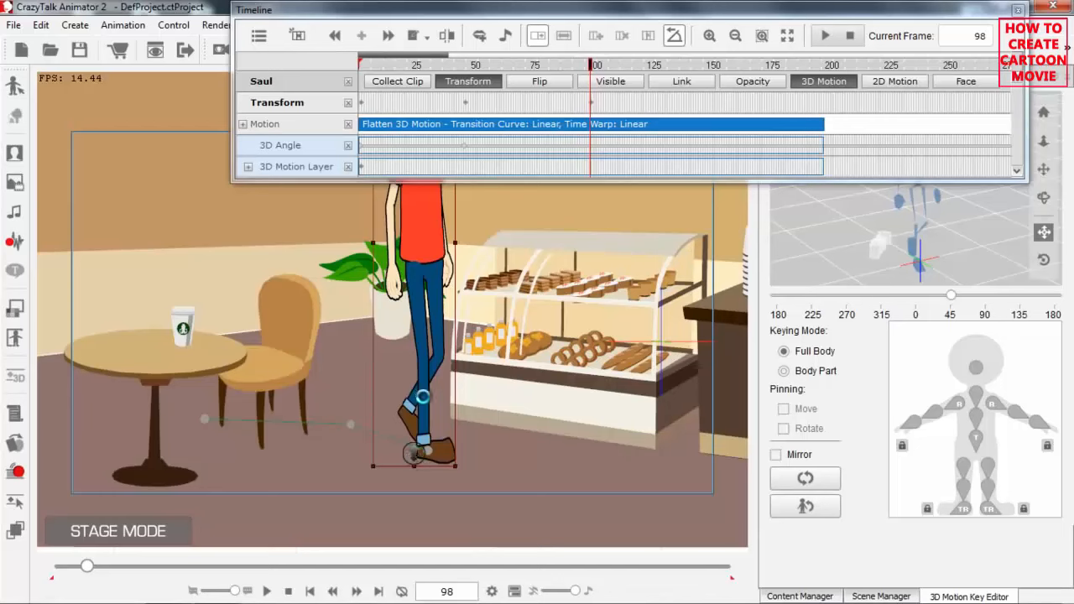
pyautogui.hotkey('ctrl', 'z')
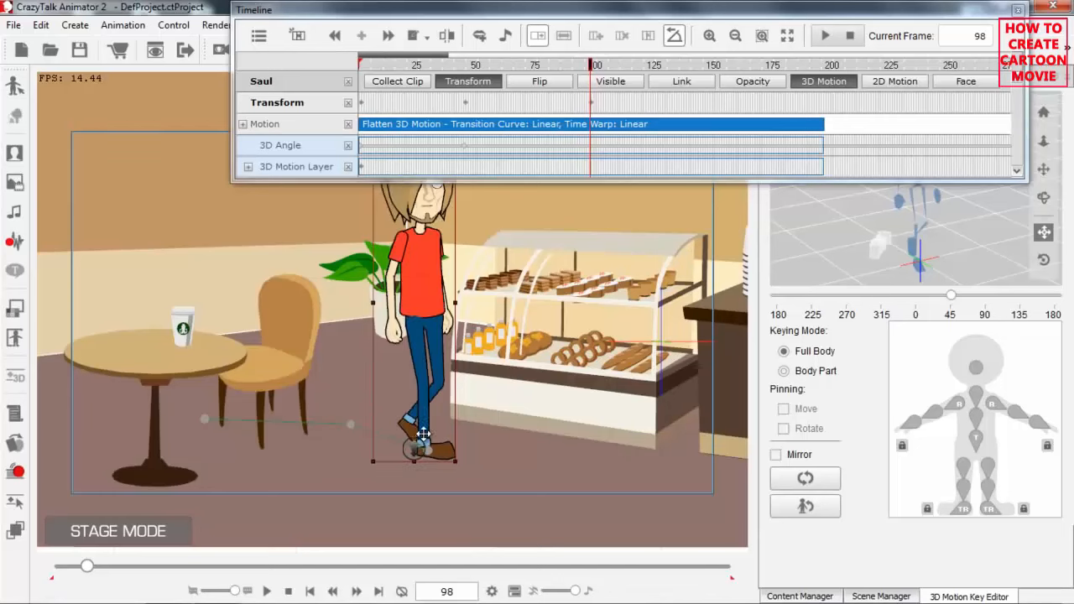
pyautogui.moveTo(414, 445); pyautogui.dragTo(415, 464)
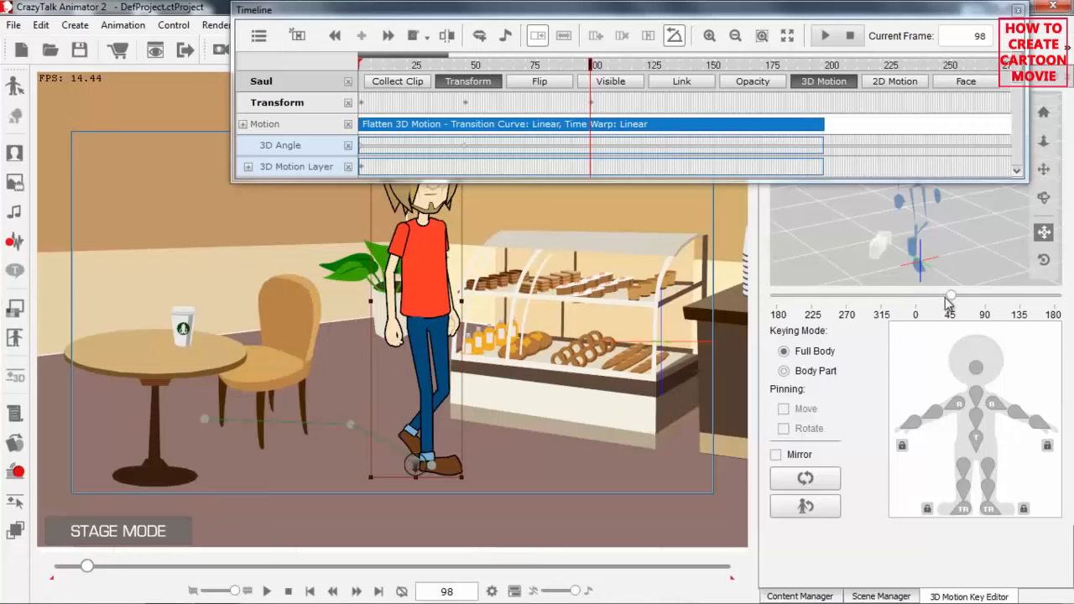
pyautogui.moveTo(951, 302); pyautogui.dragTo(923, 304)
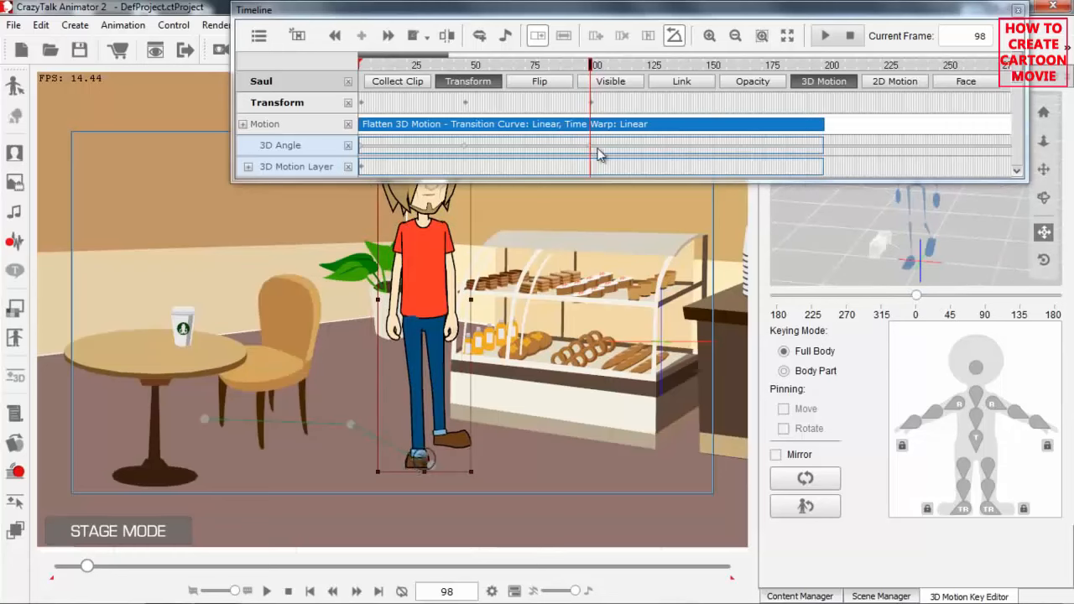
# At frame 161, bring Saul straight forward towards the camera, just beyond the lower edge of the camera frame.
pyautogui.moveTo(616, 65); pyautogui.dragTo(591, 66)
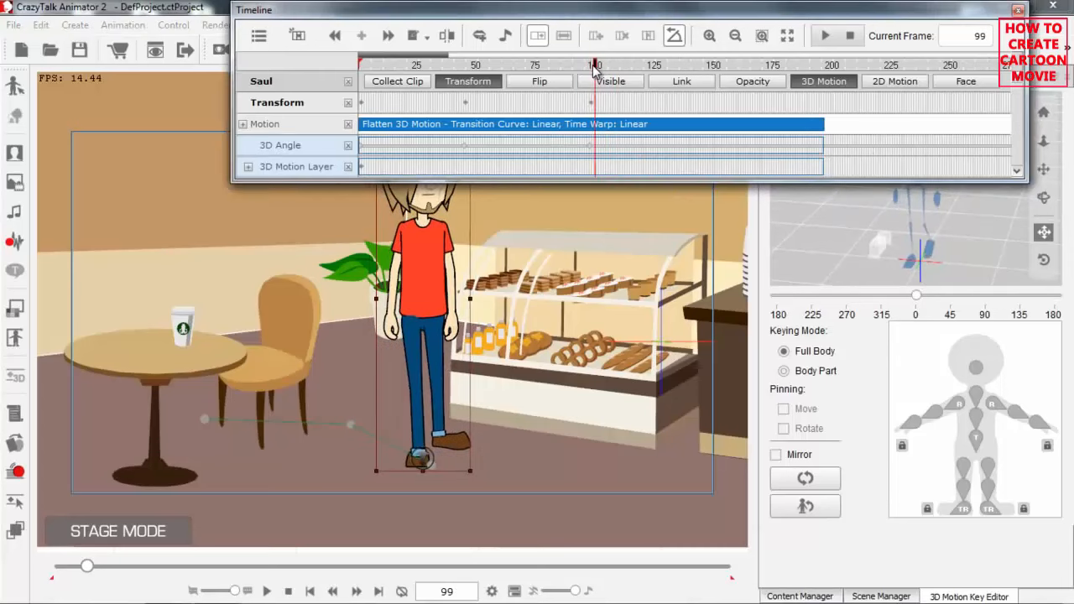
pyautogui.press('space')
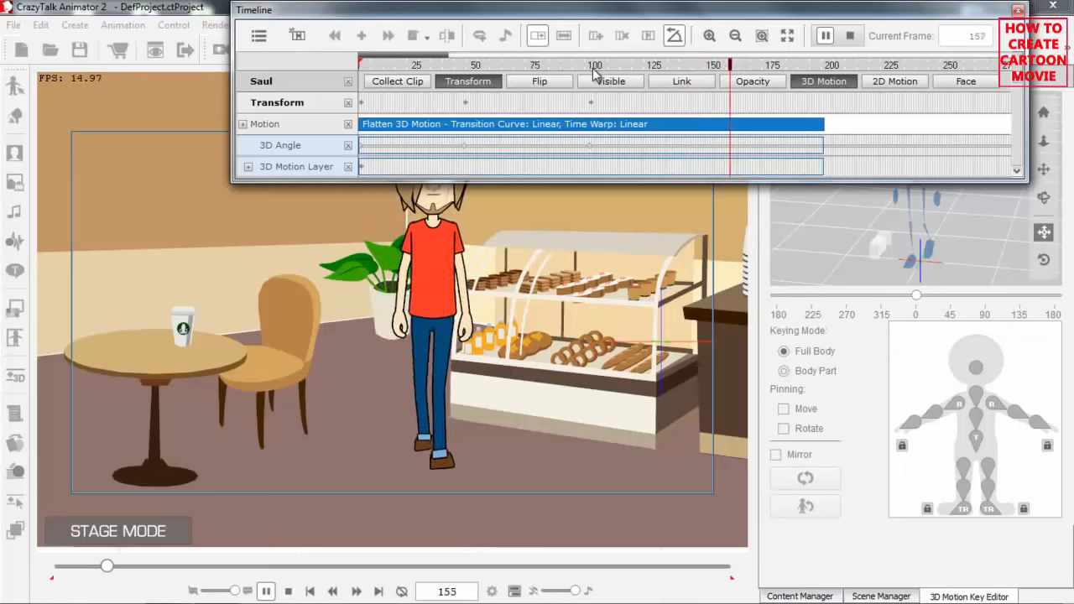
pyautogui.press('space')
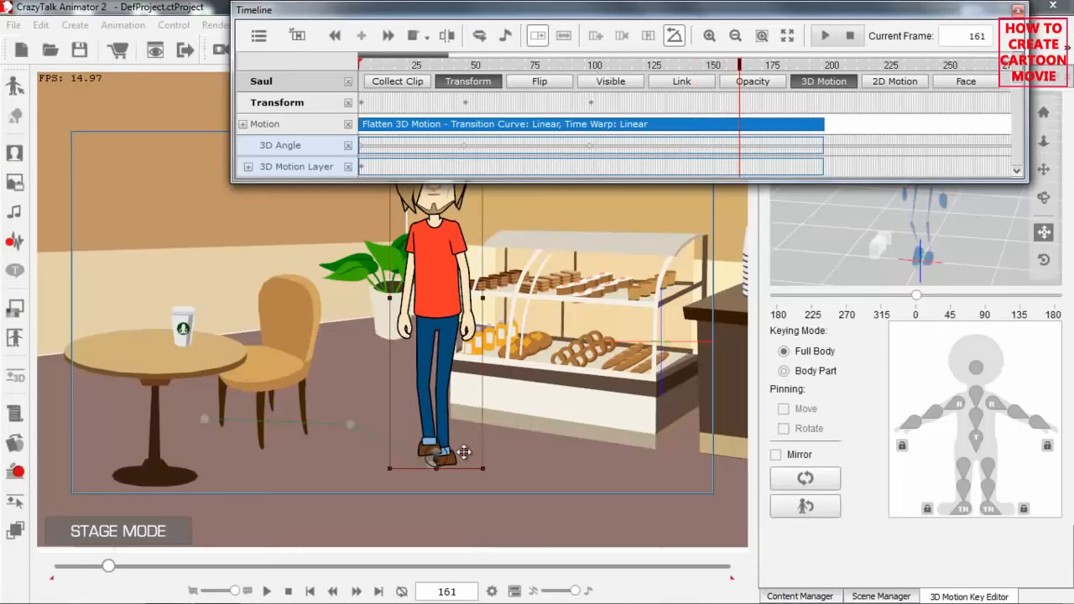
pyautogui.moveTo(442, 453); pyautogui.dragTo(438, 511)
pyautogui.moveTo(435, 451); pyautogui.dragTo(427, 452)
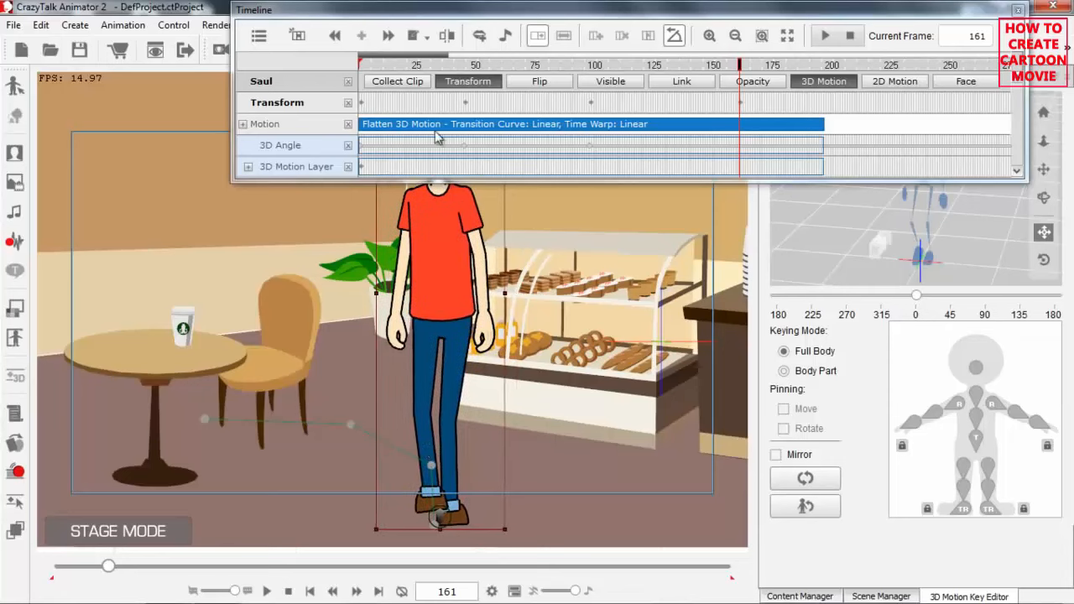
# Return to frame 1, close the Timeline and play back Saul's complete multi-angle walk.
pyautogui.moveTo(430, 72); pyautogui.dragTo(343, 73)
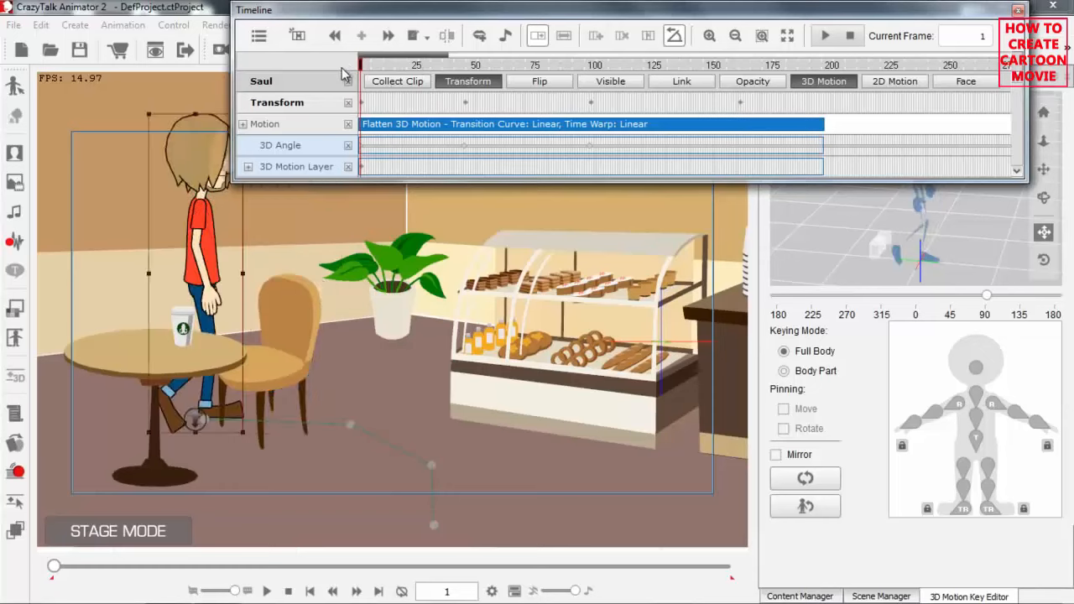
pyautogui.click(1018, 11)
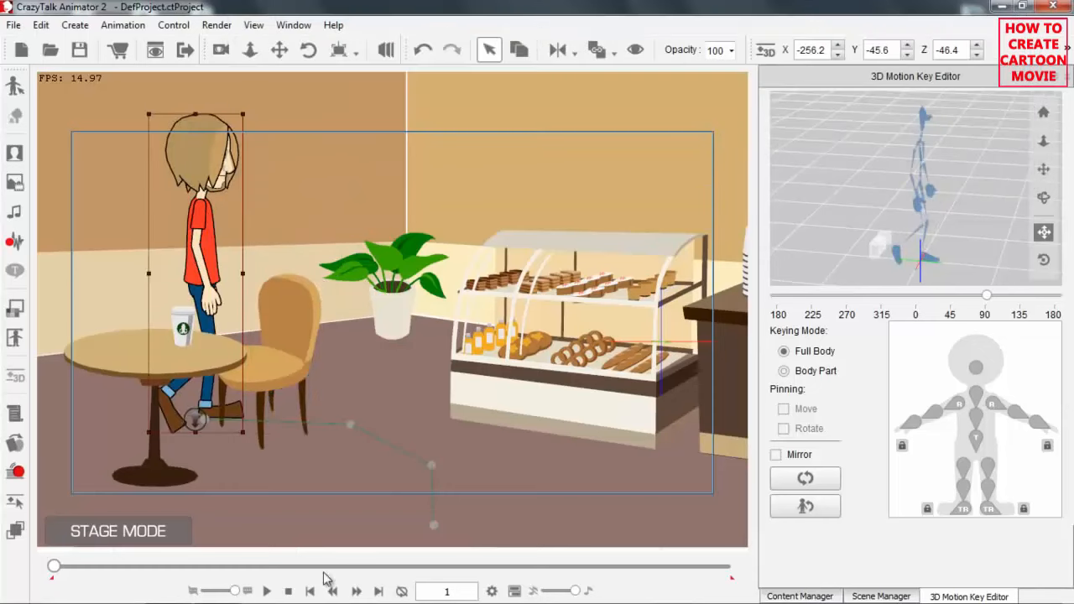
pyautogui.click(267, 590)
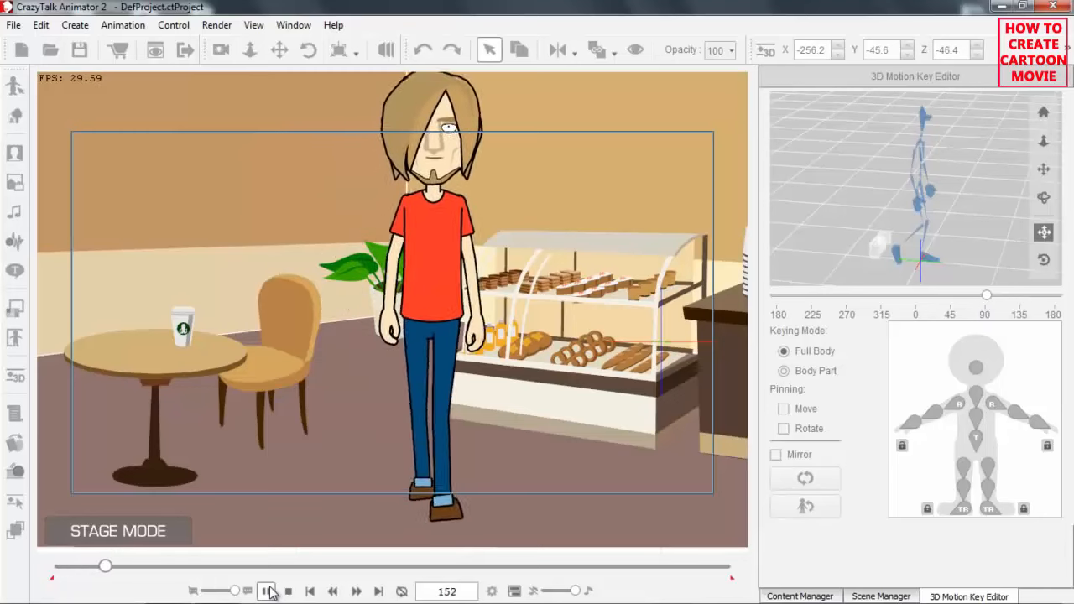
pyautogui.click(267, 591)
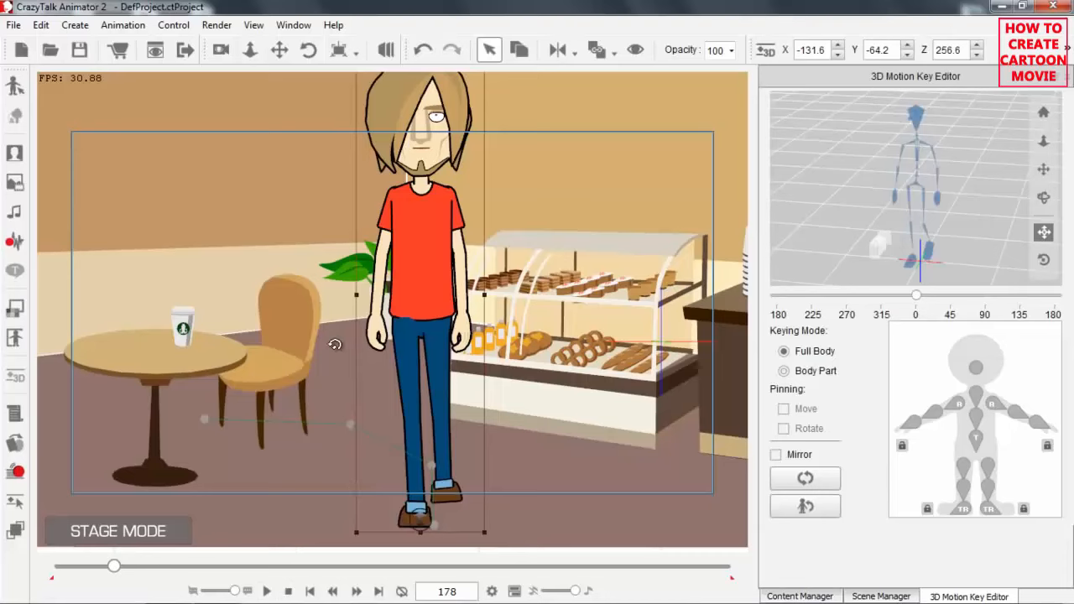
# Return to frame 1 and record about 5.7 seconds of microphone speech as Saul's lip-sync voice script.
pyautogui.scroll(-3, 507, 225)
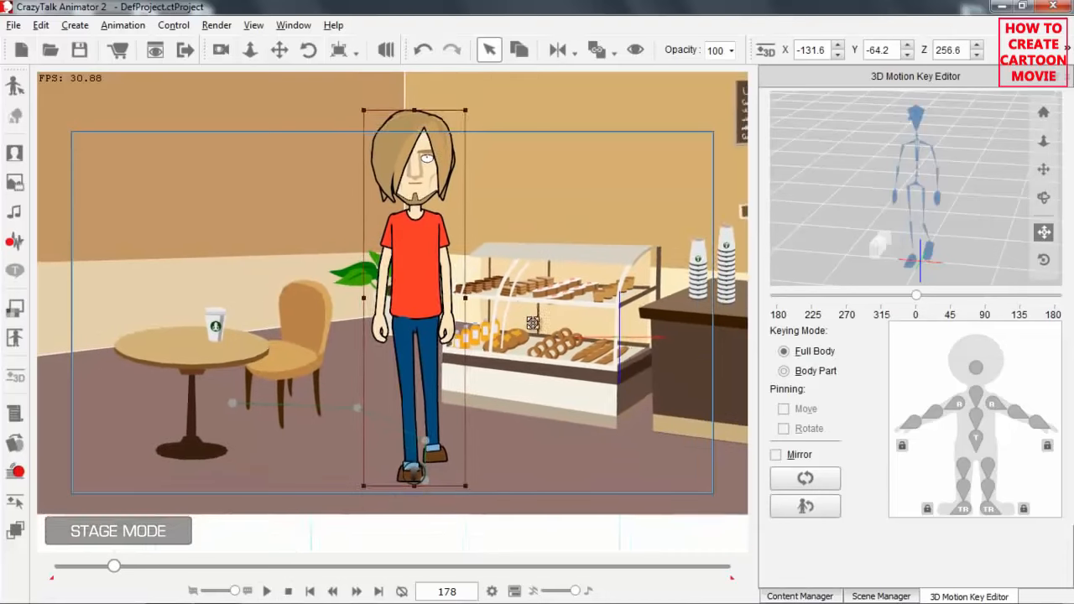
pyautogui.moveTo(532, 323); pyautogui.dragTo(529, 348)
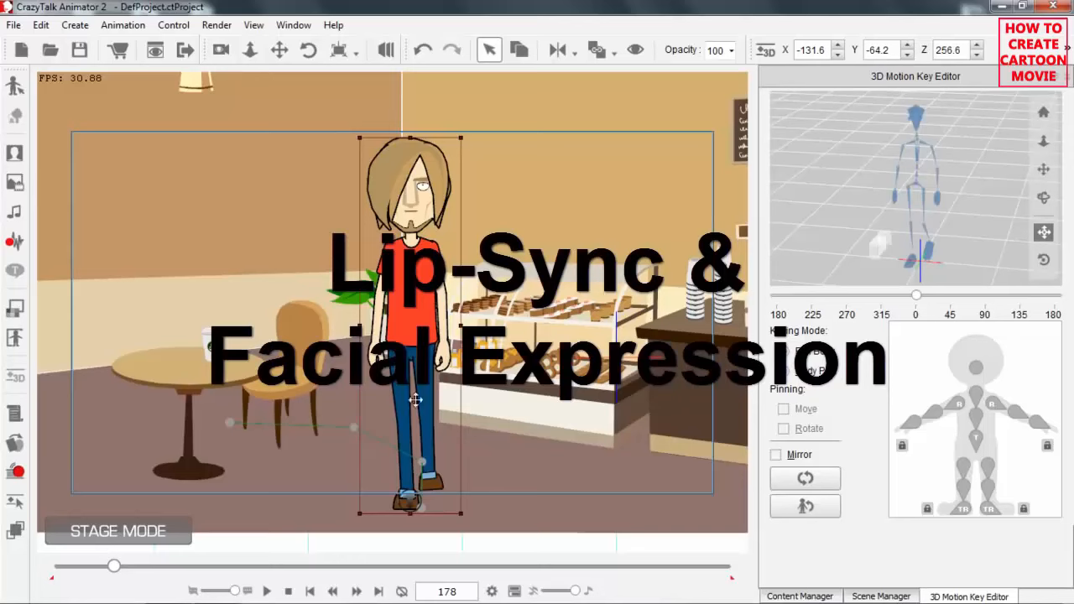
pyautogui.click(288, 593)
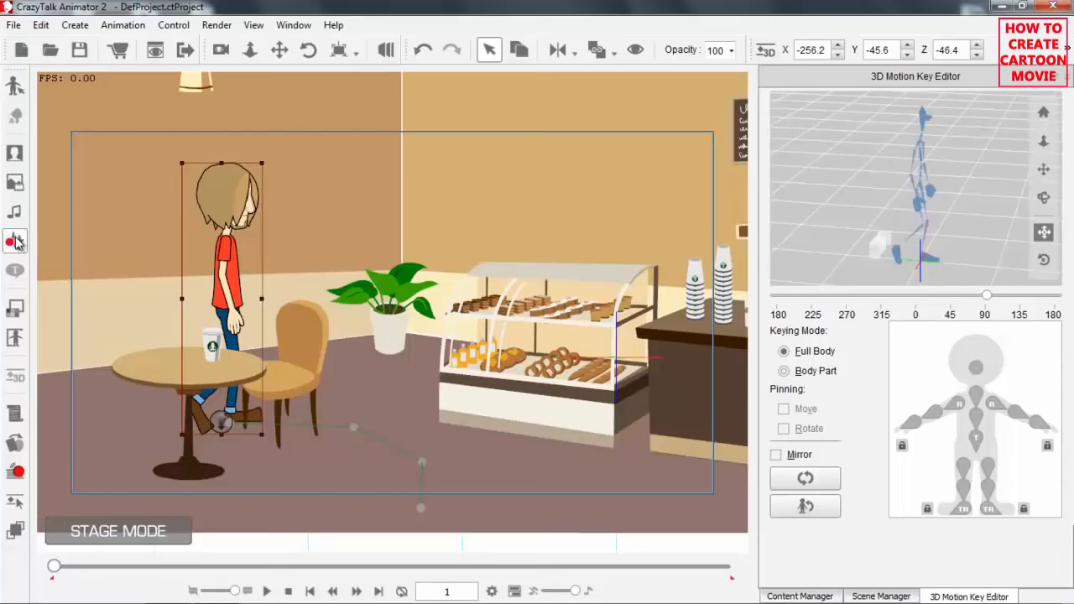
pyautogui.click(14, 241)
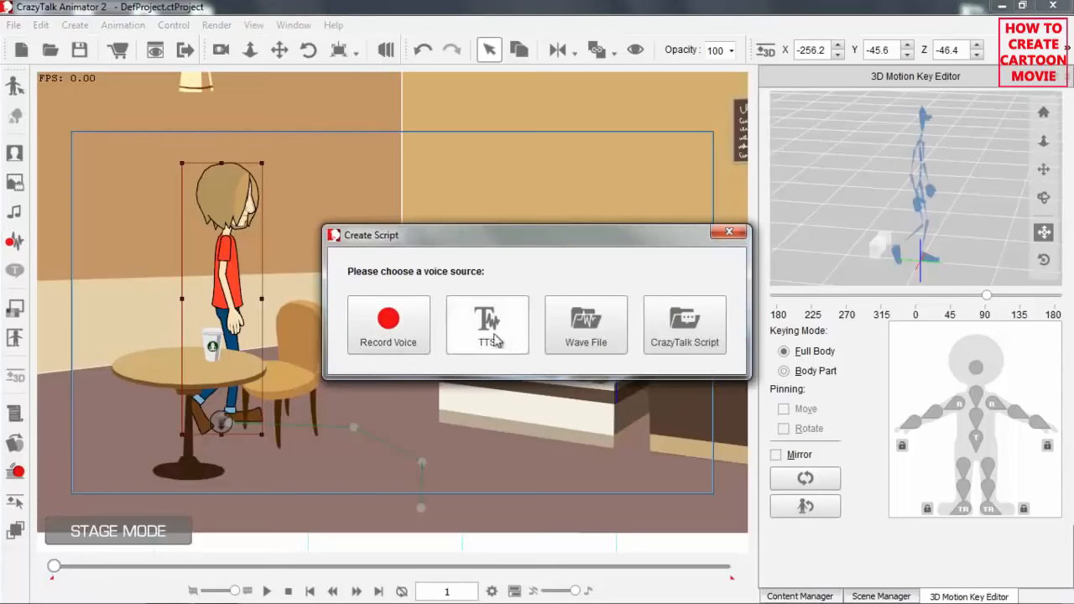
pyautogui.moveTo(621, 248); pyautogui.dragTo(877, 116)
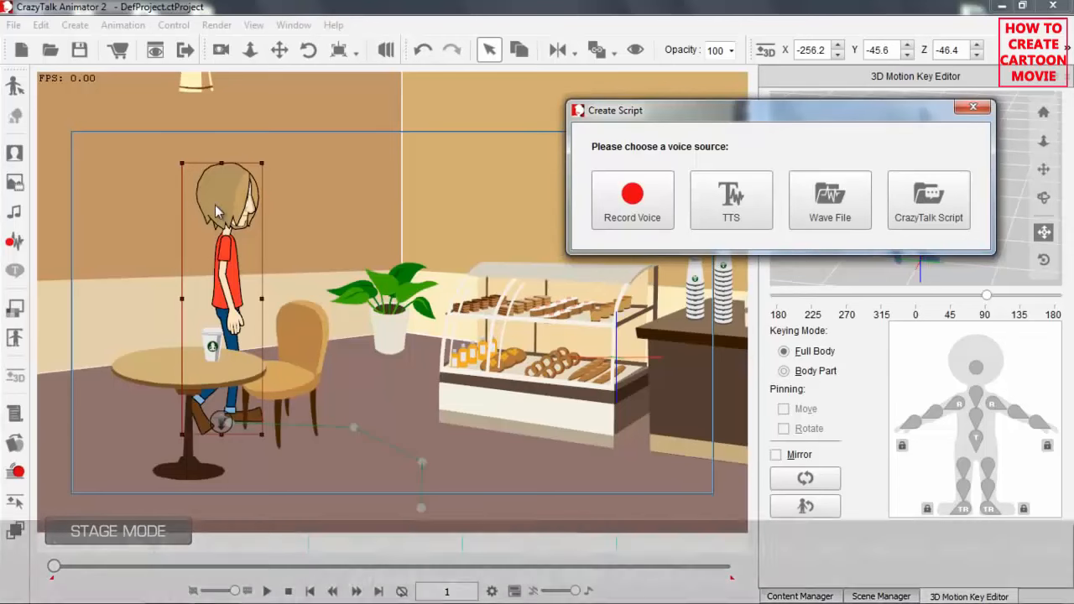
pyautogui.click(643, 213)
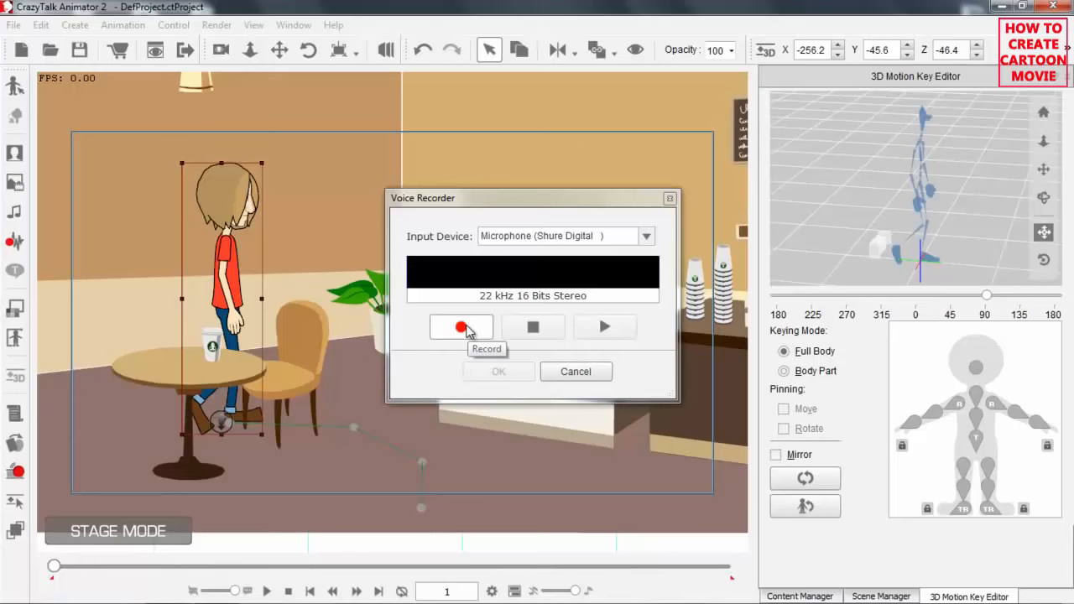
pyautogui.click(464, 328)
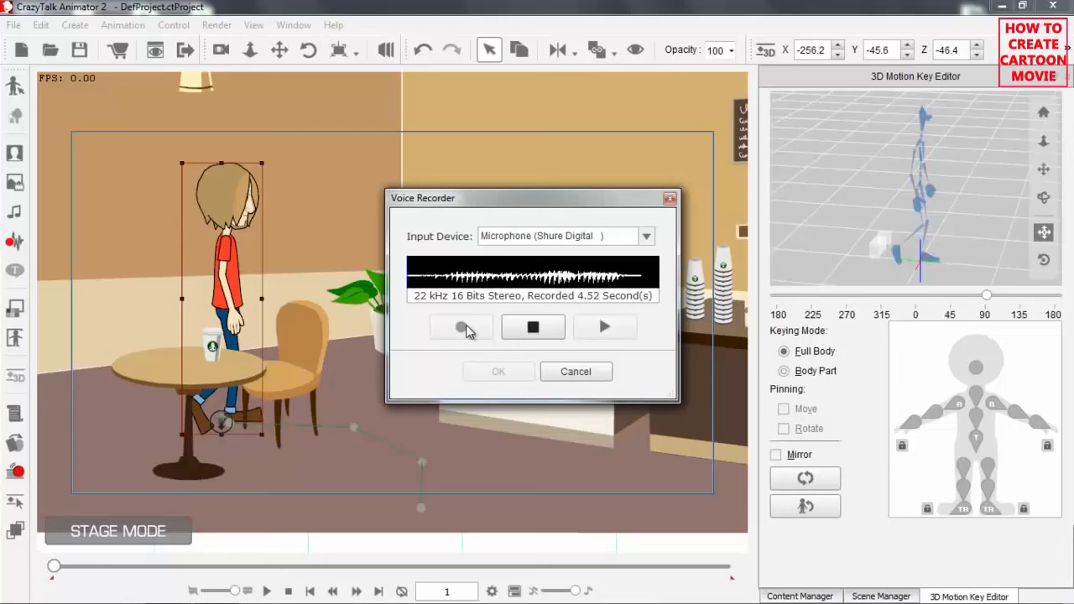
pyautogui.click(539, 329)
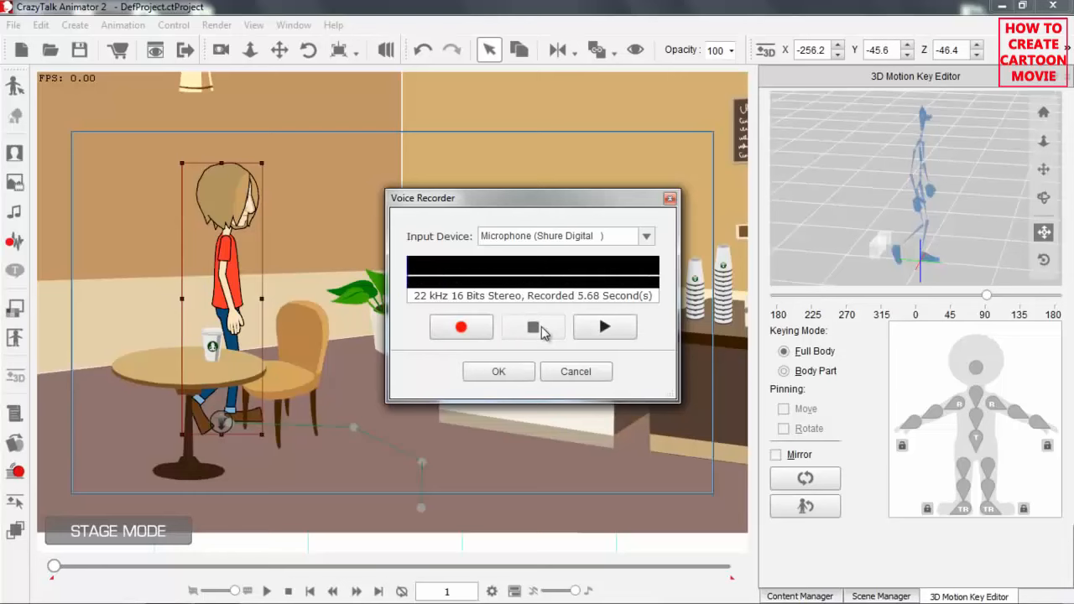
pyautogui.click(506, 371)
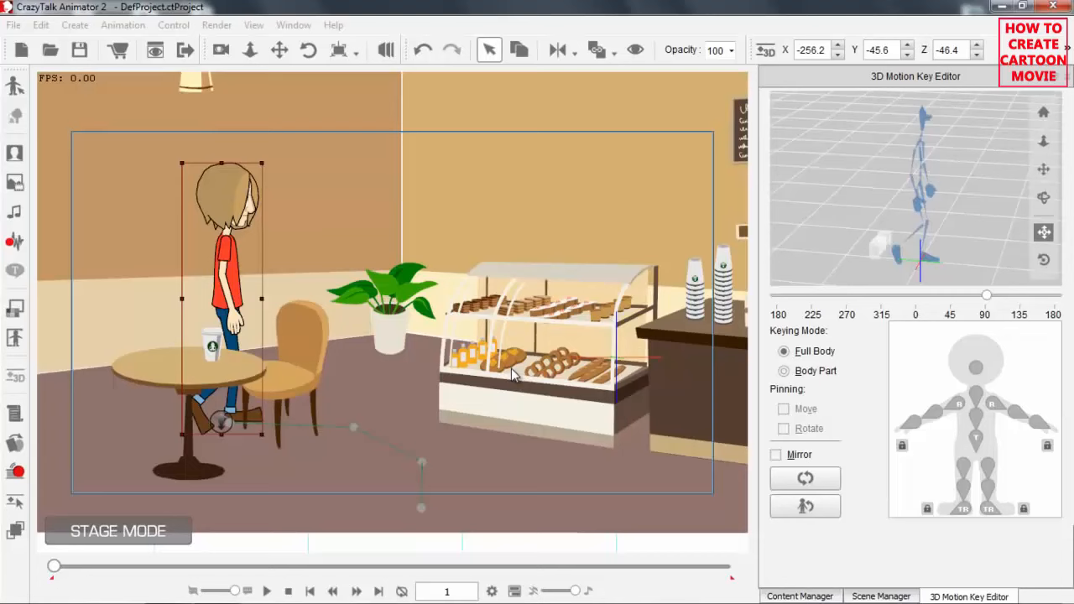
# Play back Saul's walk with the recorded voice and stop to return to frame 1.
pyautogui.press('space')
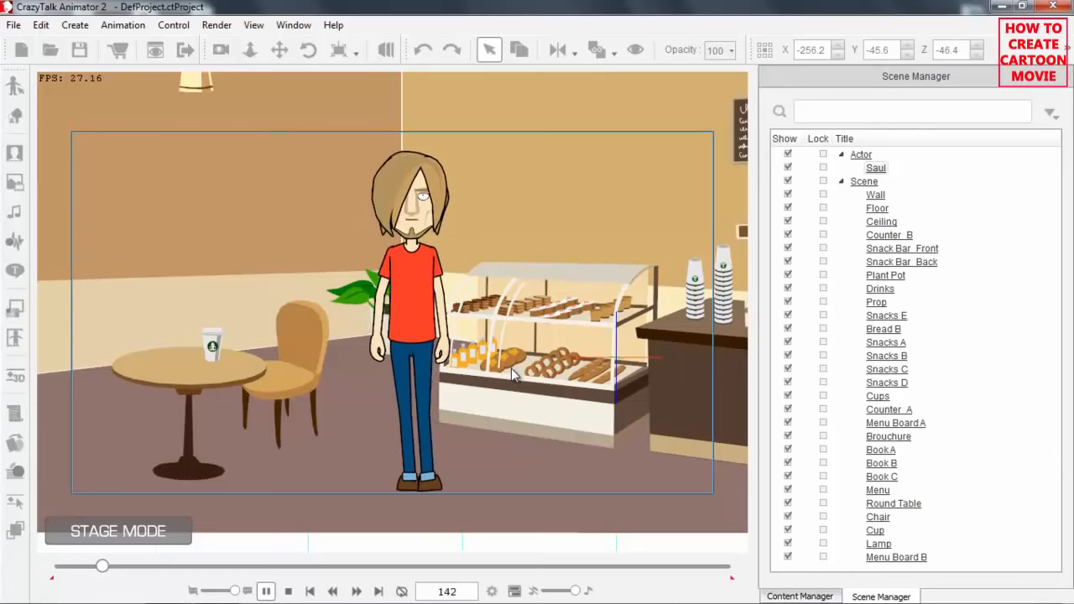
pyautogui.press('space')
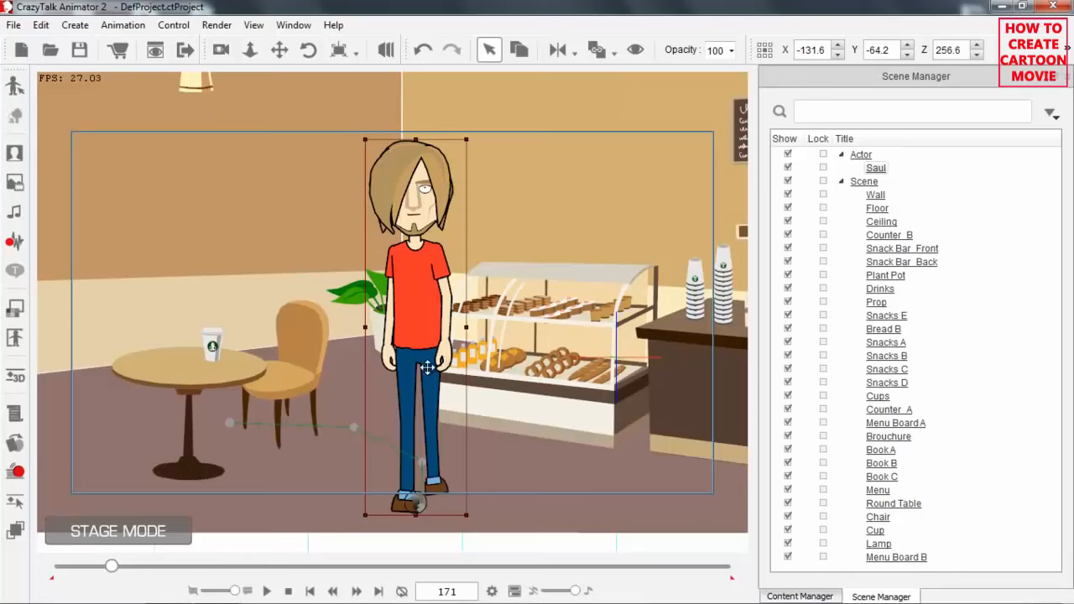
pyautogui.click(288, 591)
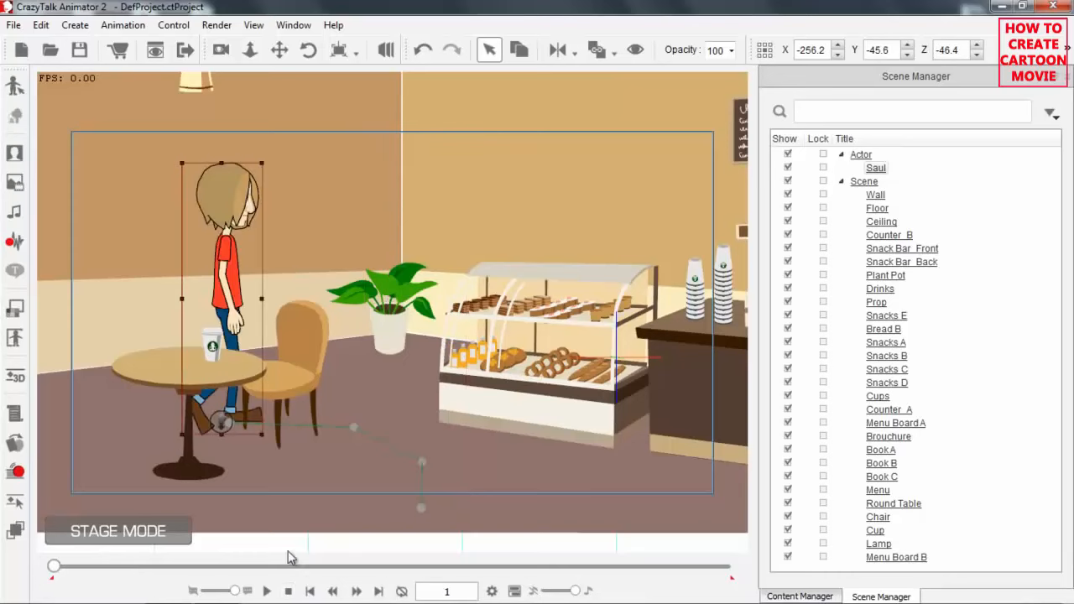
# At frame 181, open the Puppet Editor for Saul's face and frame the view on his head.
pyautogui.moveTo(55, 569); pyautogui.dragTo(116, 569)
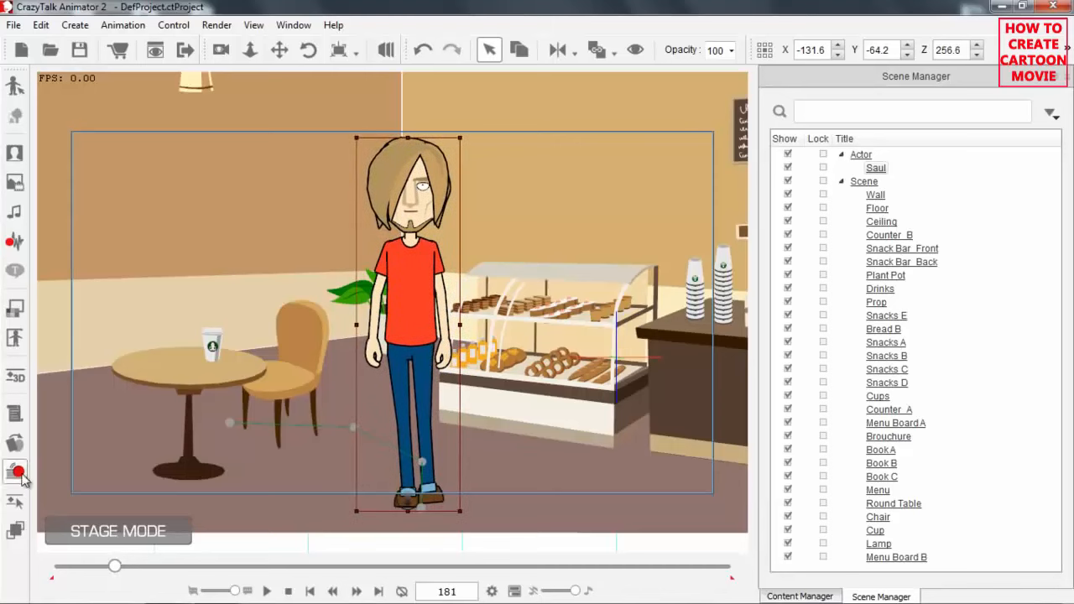
pyautogui.click(17, 473)
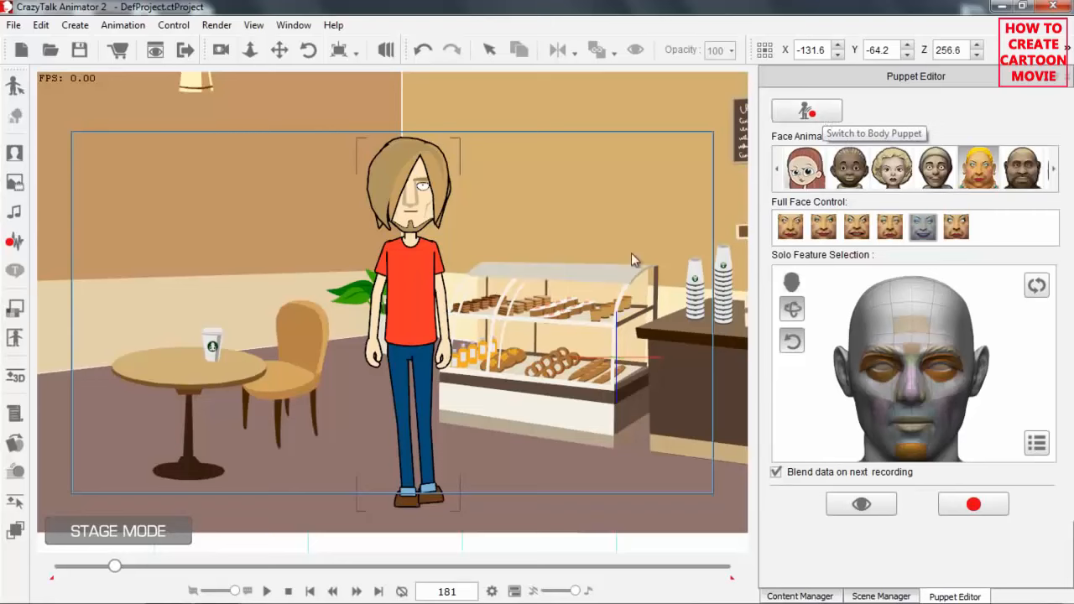
pyautogui.scroll(5, 485, 215)
pyautogui.moveTo(471, 189); pyautogui.dragTo(427, 293)
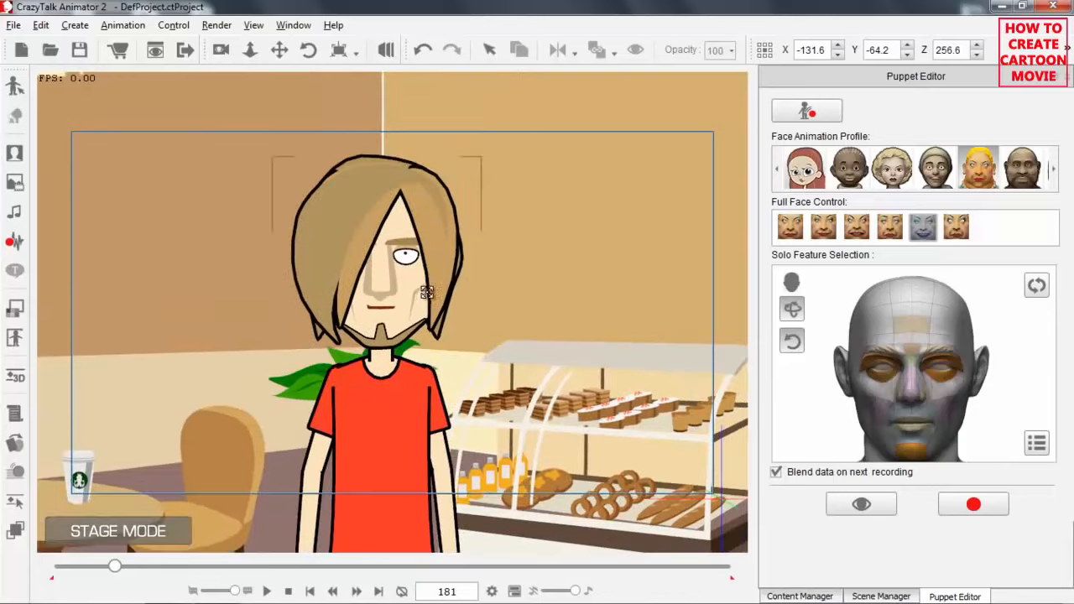
# Preview the 5_Grumpy face animation profile on Saul.
pyautogui.click(976, 174)
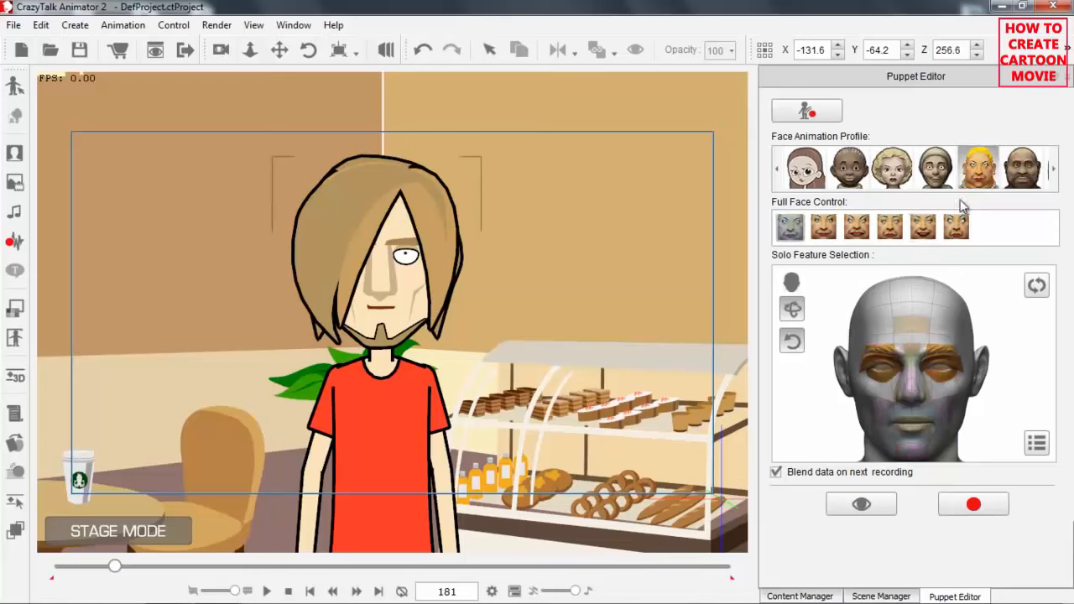
pyautogui.click(861, 507)
pyautogui.press('space')
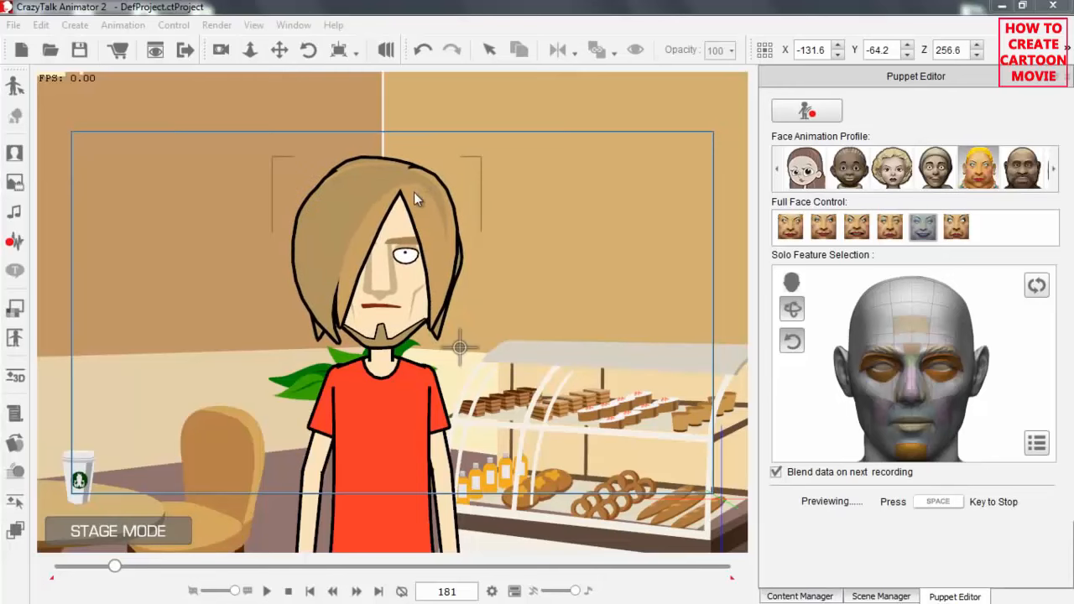
pyautogui.press('space')
# Preview the dark-skinned boy's face animation profile on Saul with its second full-face expression.
pyautogui.click(850, 168)
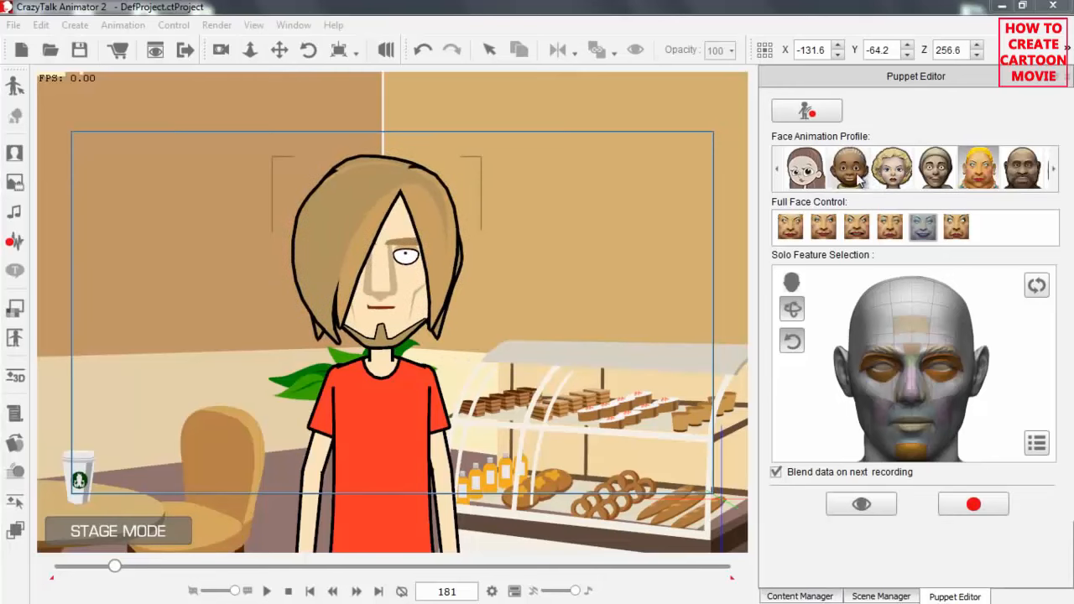
pyautogui.click(863, 502)
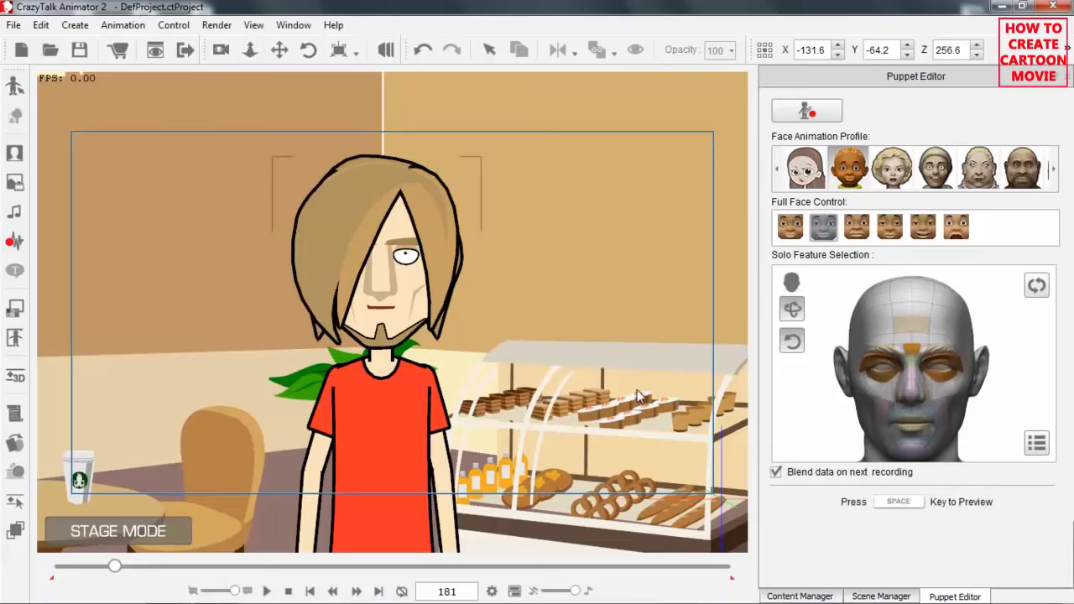
pyautogui.press('space')
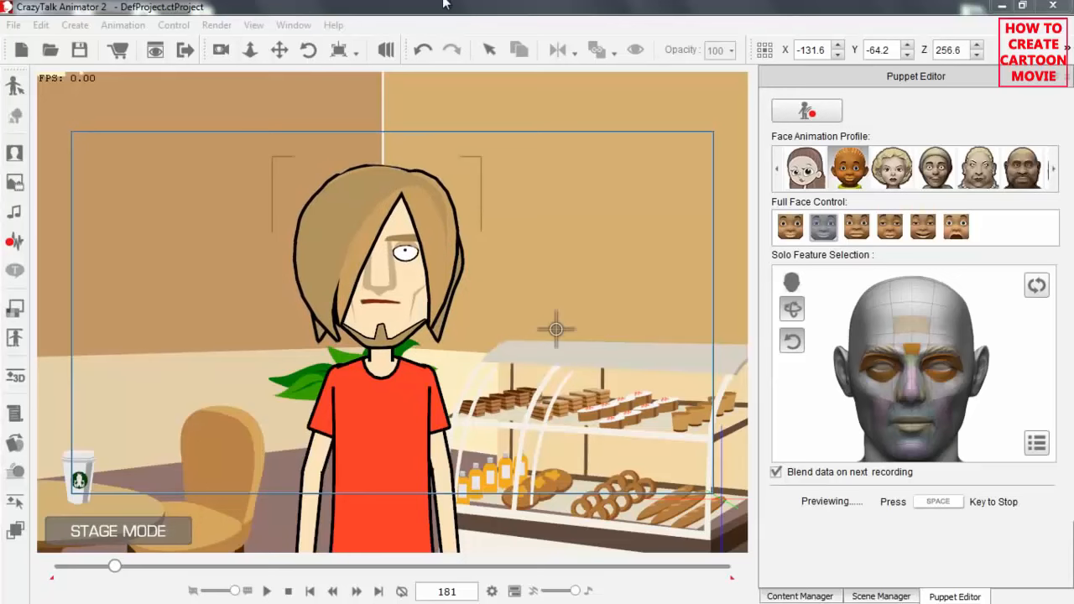
pyautogui.press('space')
# Choose the face profile with the cap and preview its fifth full-face expression on Saul.
pyautogui.click(935, 172)
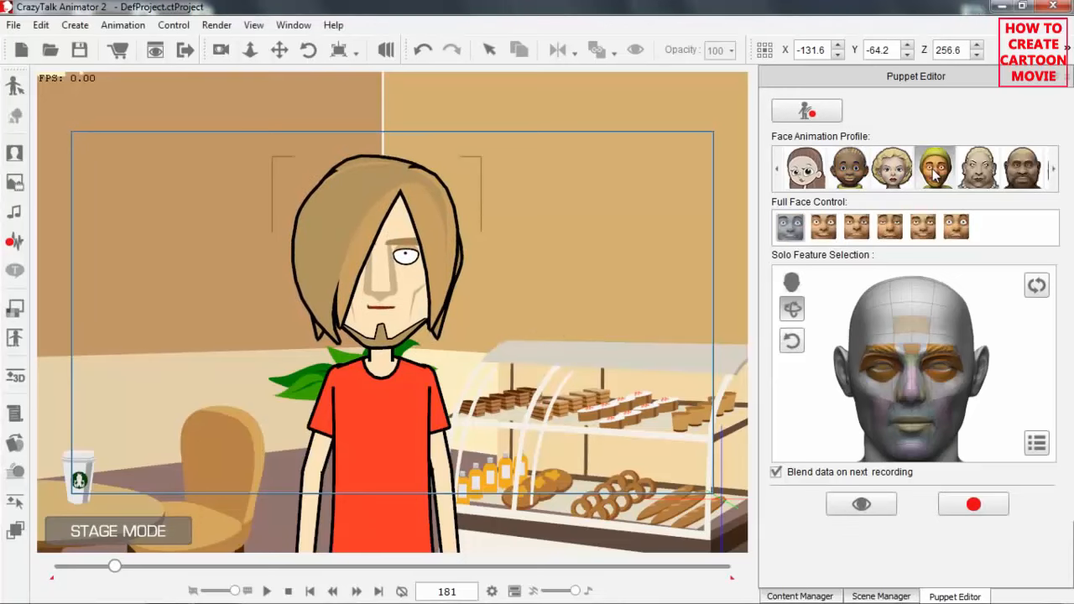
pyautogui.click(930, 228)
pyautogui.click(852, 502)
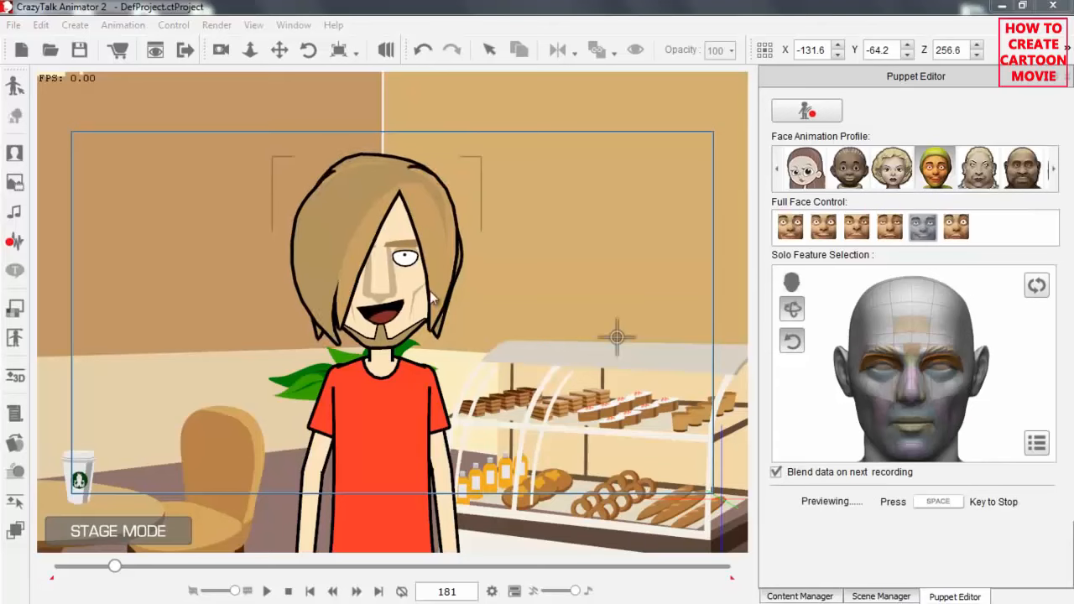
pyautogui.press('space')
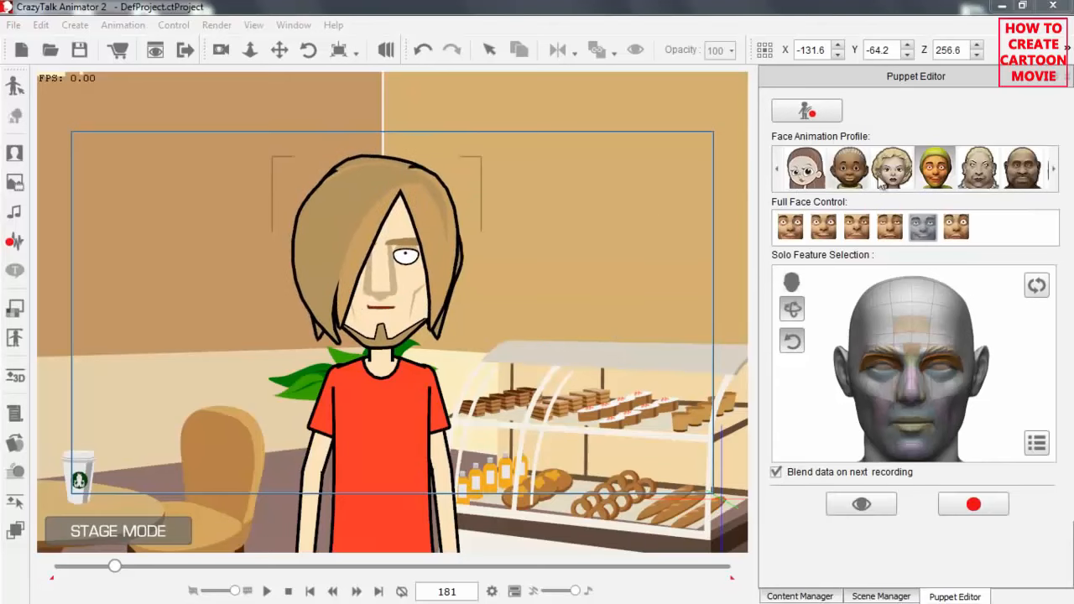
# Preview the second full-face expression of the blonde woman's face profile on Saul.
pyautogui.click(823, 227)
pyautogui.click(873, 507)
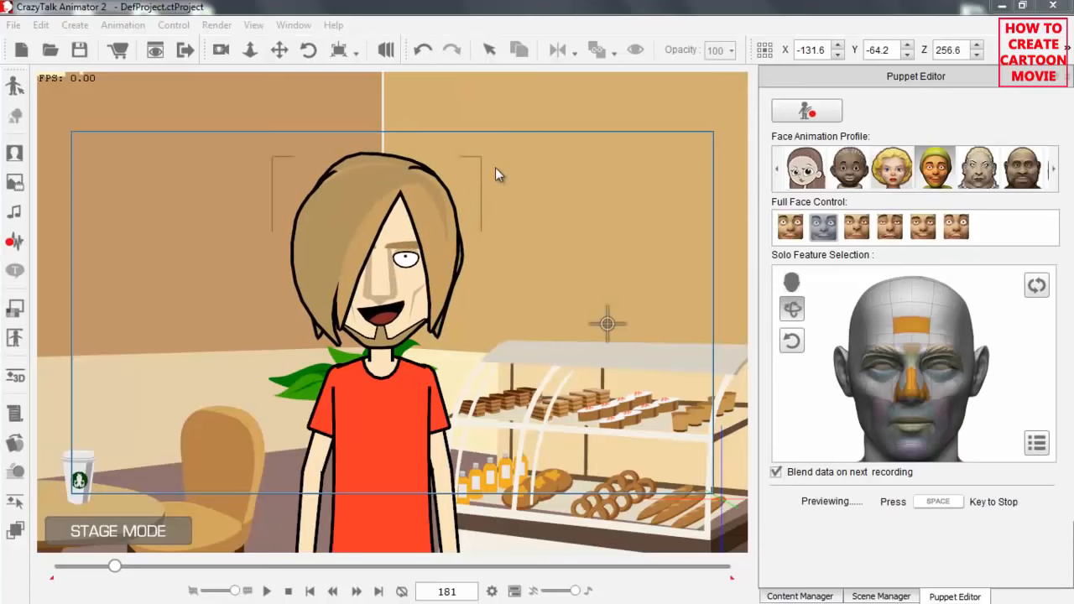
pyautogui.press('space')
# Choose the red-haired girl's face profile and preview its third full-face expression on Saul.
pyautogui.click(806, 168)
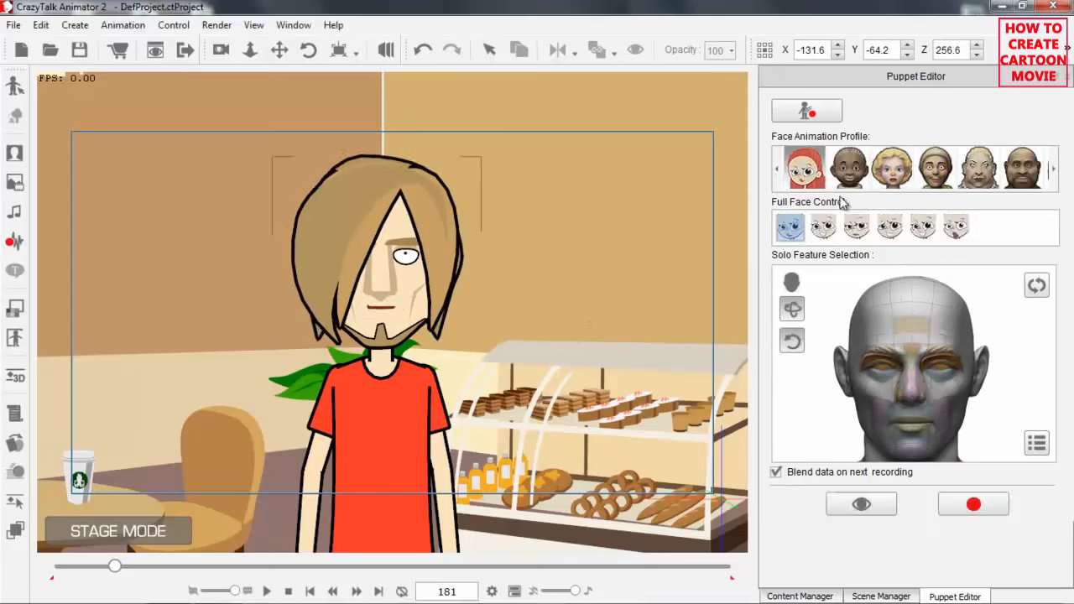
pyautogui.click(857, 227)
pyautogui.click(861, 504)
pyautogui.press('space')
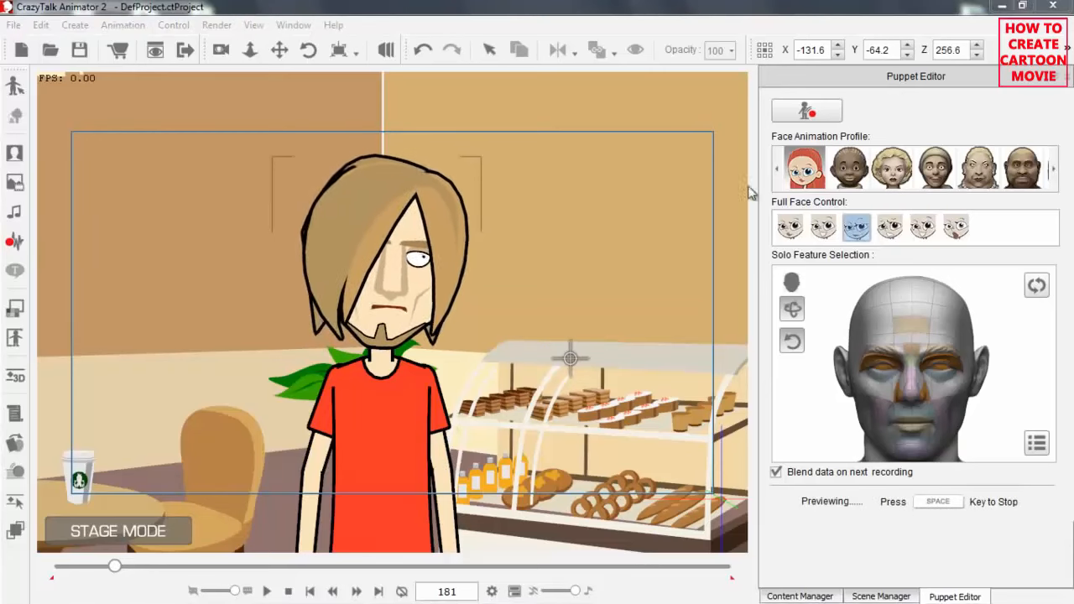
pyautogui.press('space')
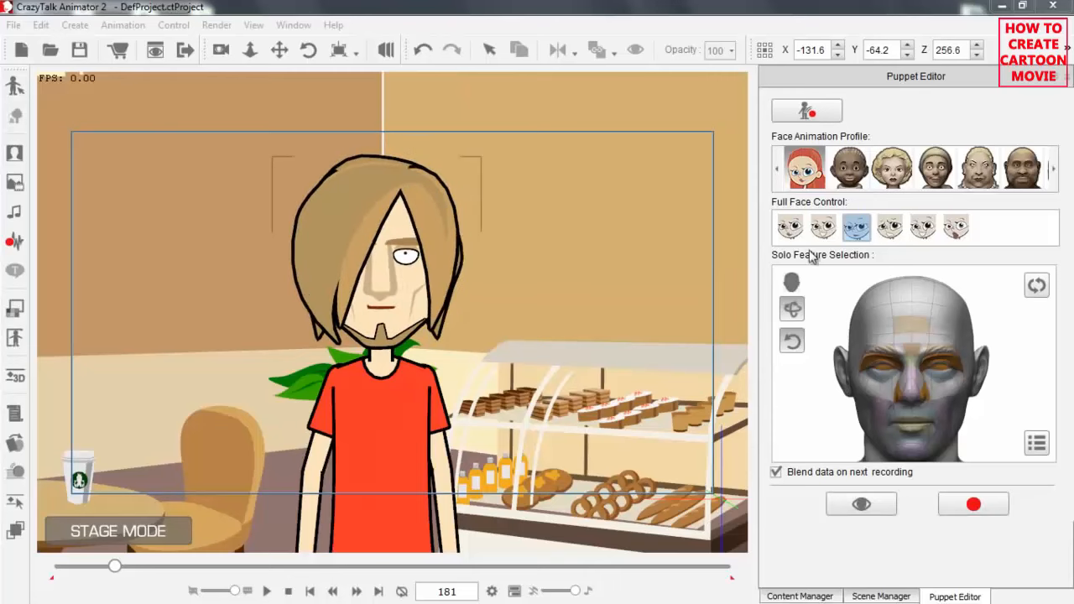
# Select the dark-skinned boy's face profile with the second full-face expression again and preview its facial movement on Saul.
pyautogui.click(842, 172)
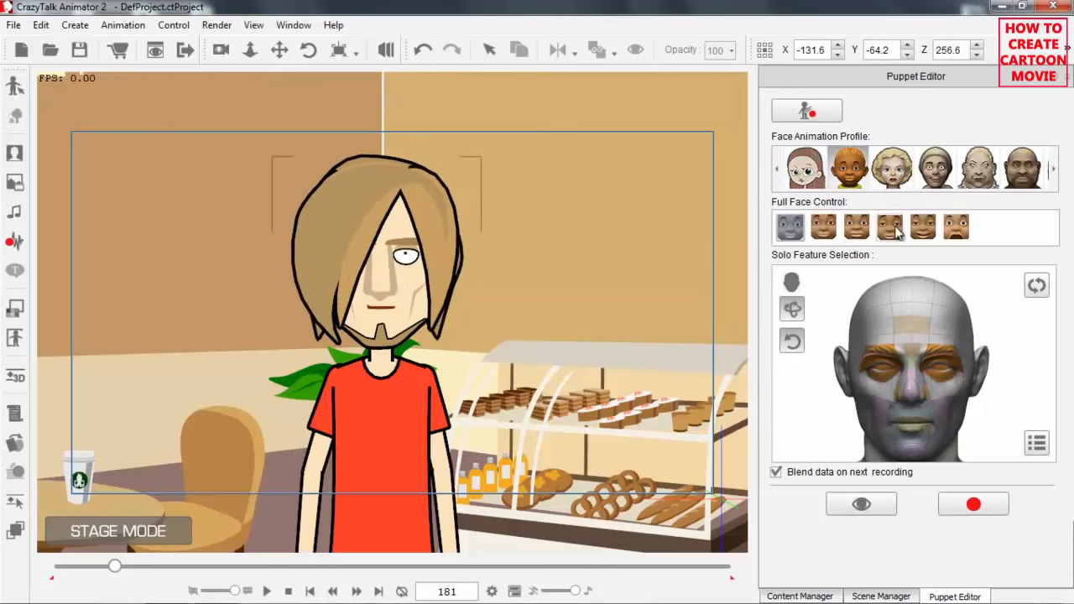
pyautogui.click(827, 233)
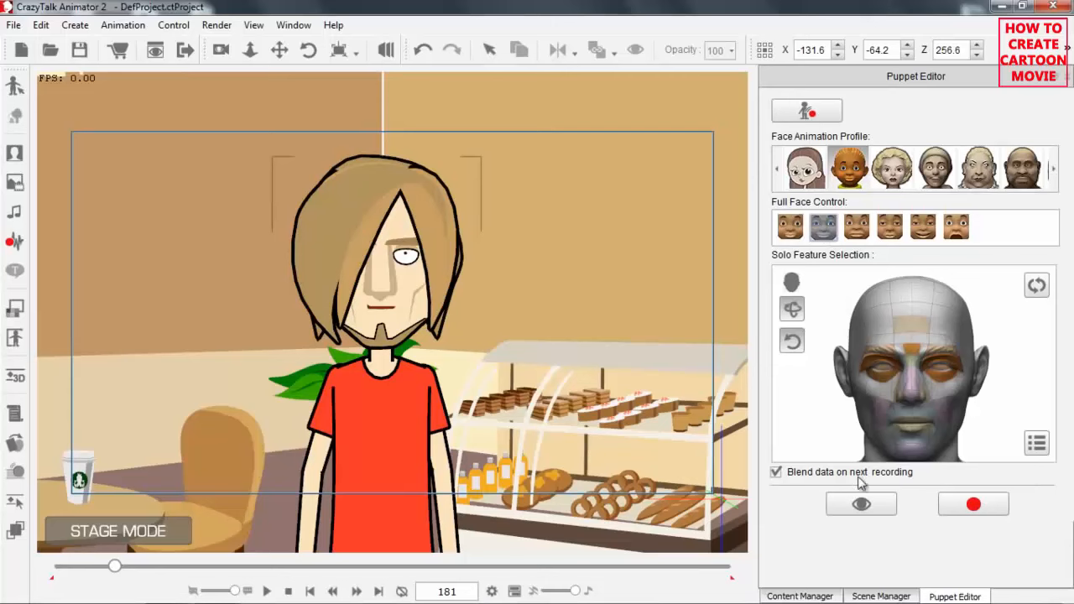
pyautogui.click(862, 505)
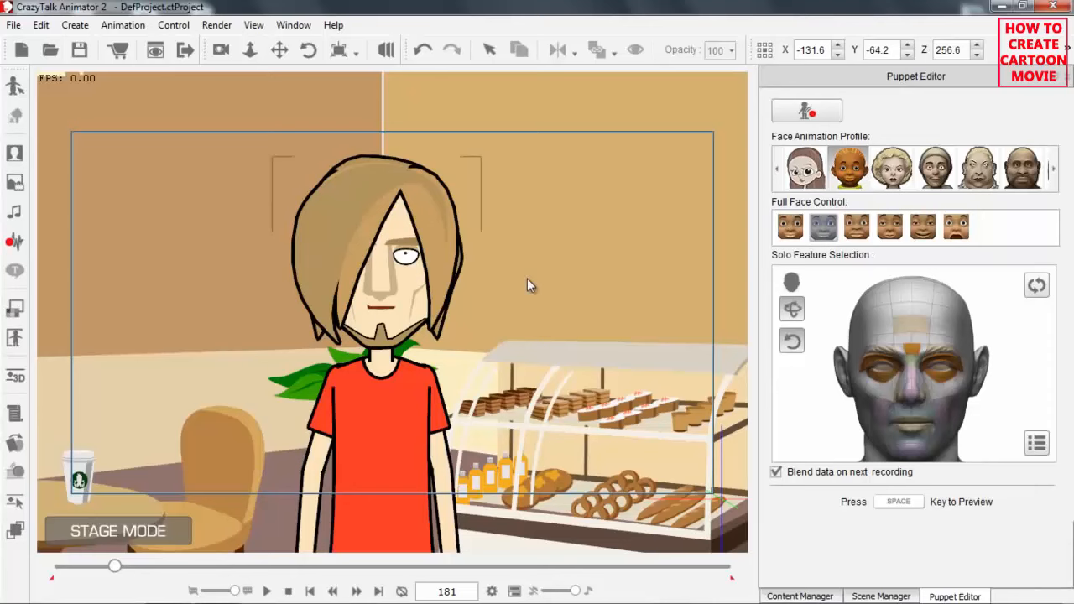
pyautogui.press('space')
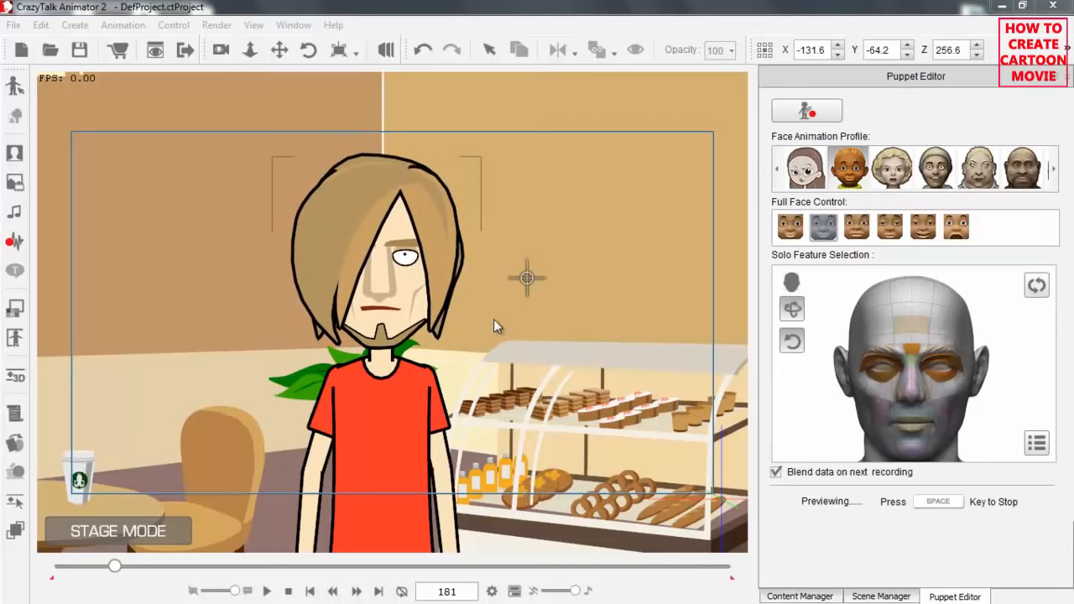
pyautogui.press('space')
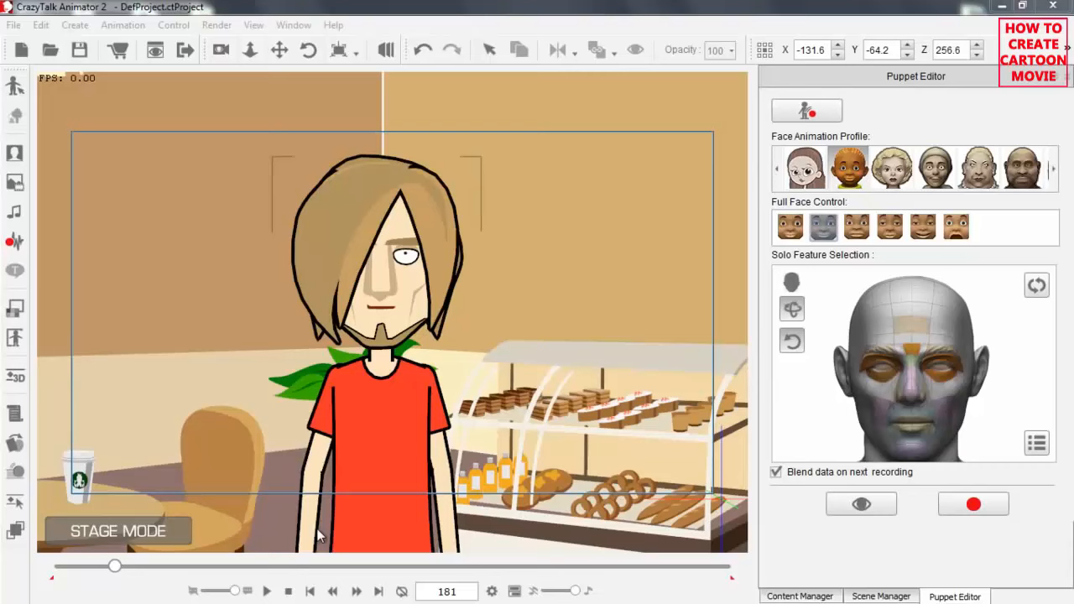
# Record Saul's facial puppet performance from frame 1 to about frame 207 with the selected expression.
pyautogui.click(304, 592)
pyautogui.click(973, 505)
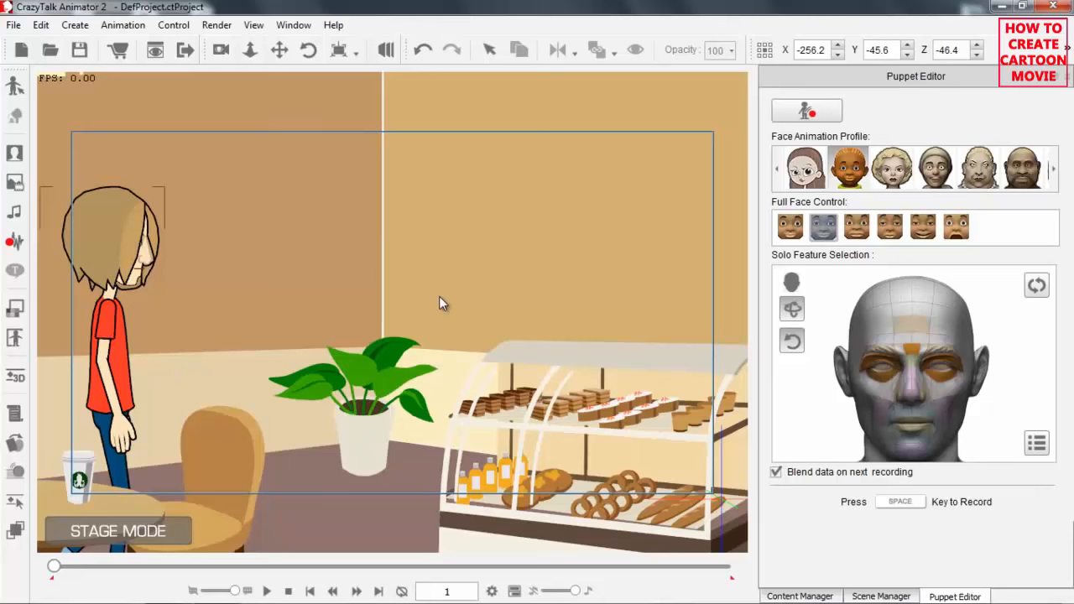
pyautogui.press('space')
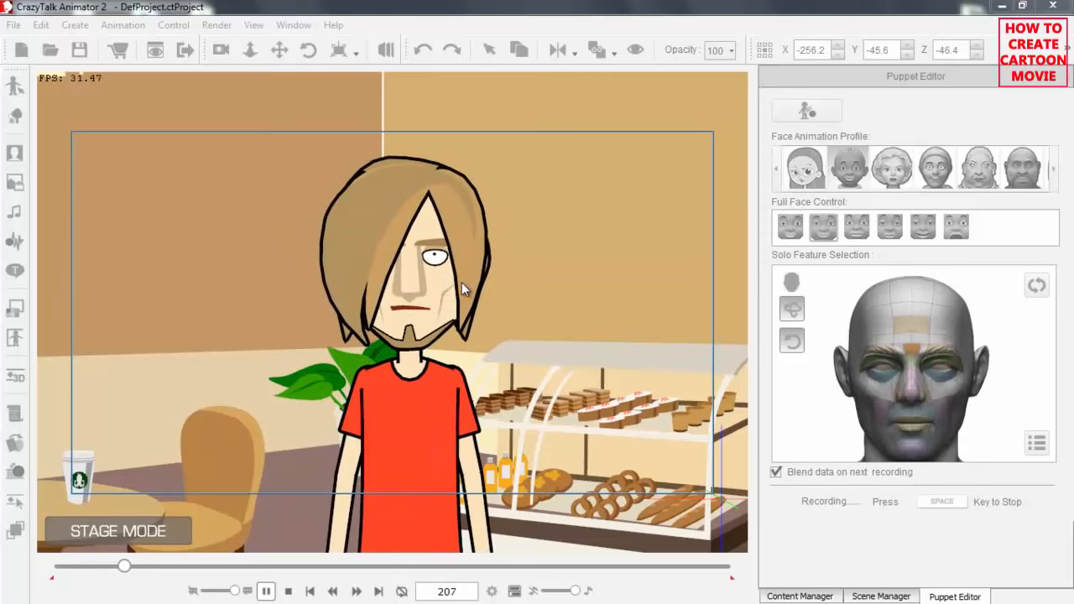
pyautogui.press('space')
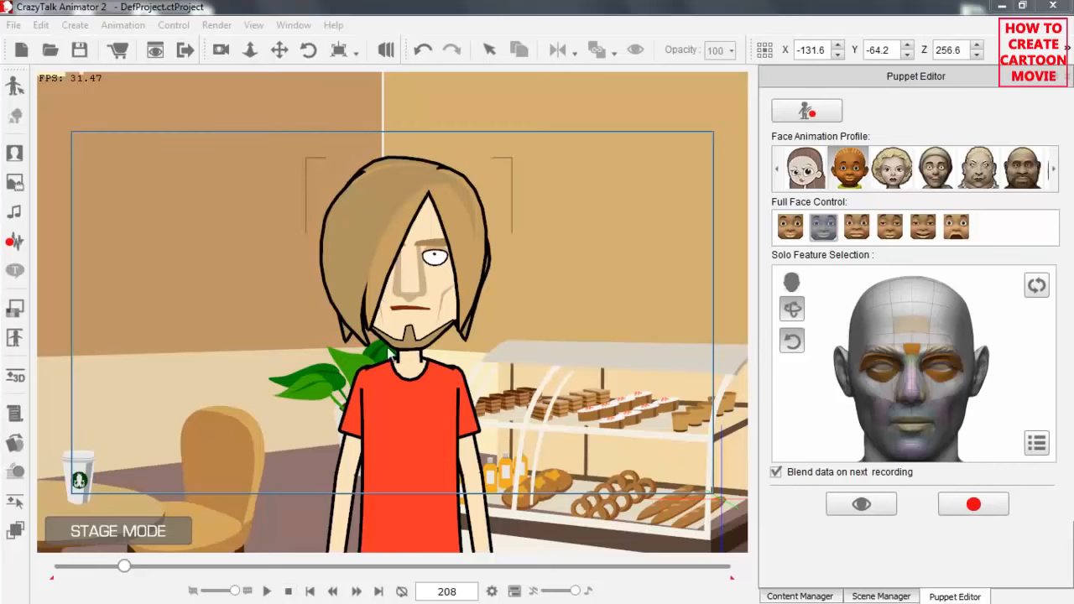
# Open Saul's timeline, hide the Transform and 3D Motion tracks, and show the Face tracks instead.
pyautogui.scroll(-2, 391, 356)
pyautogui.moveTo(391, 357); pyautogui.dragTo(387, 282)
pyautogui.scroll(-1, 388, 284)
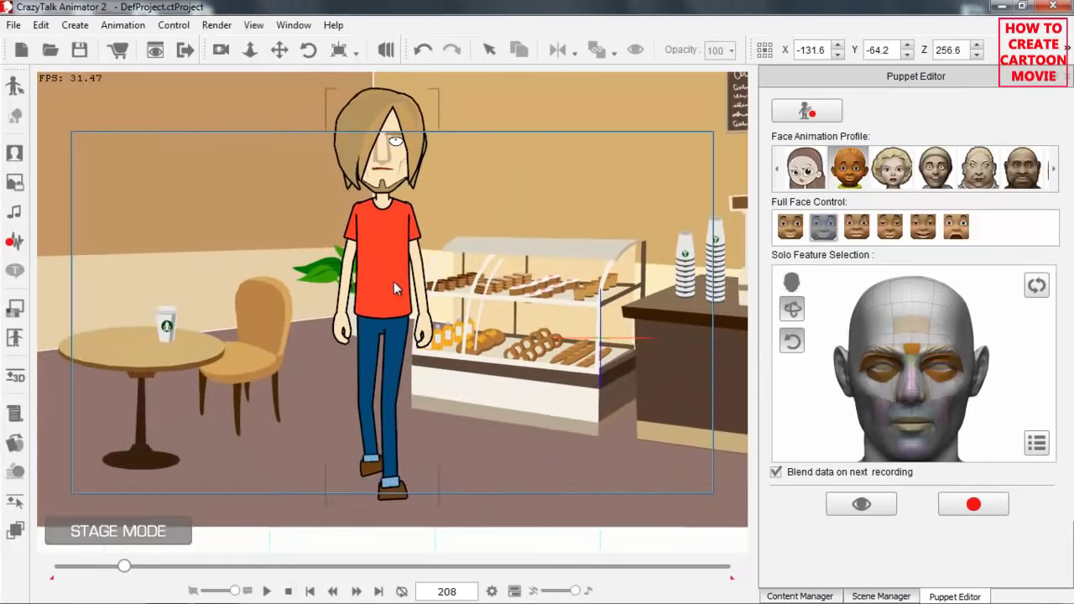
pyautogui.press('F3')
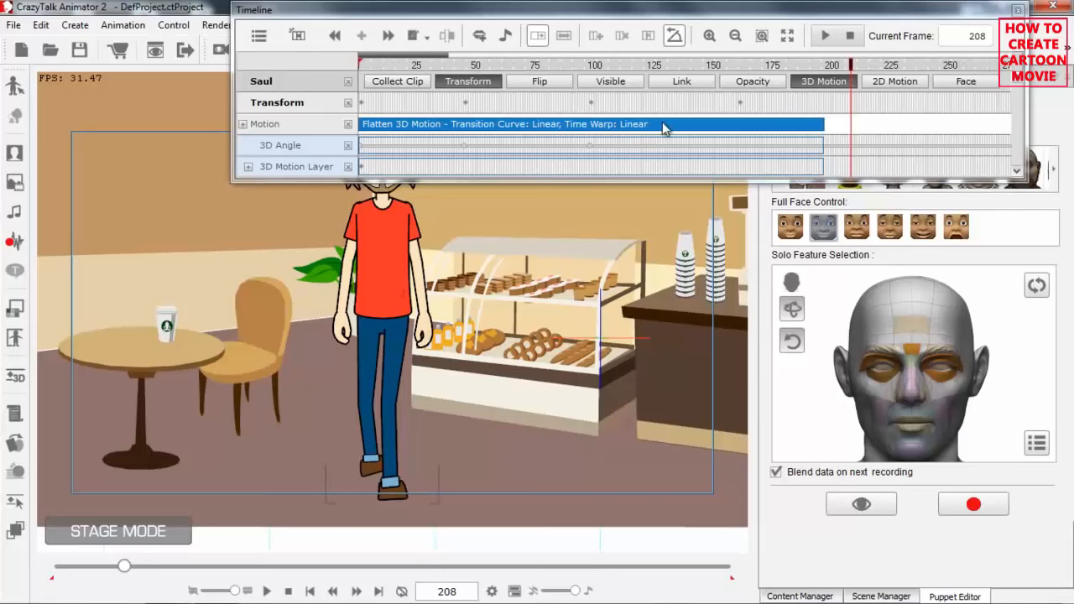
pyautogui.click(468, 81)
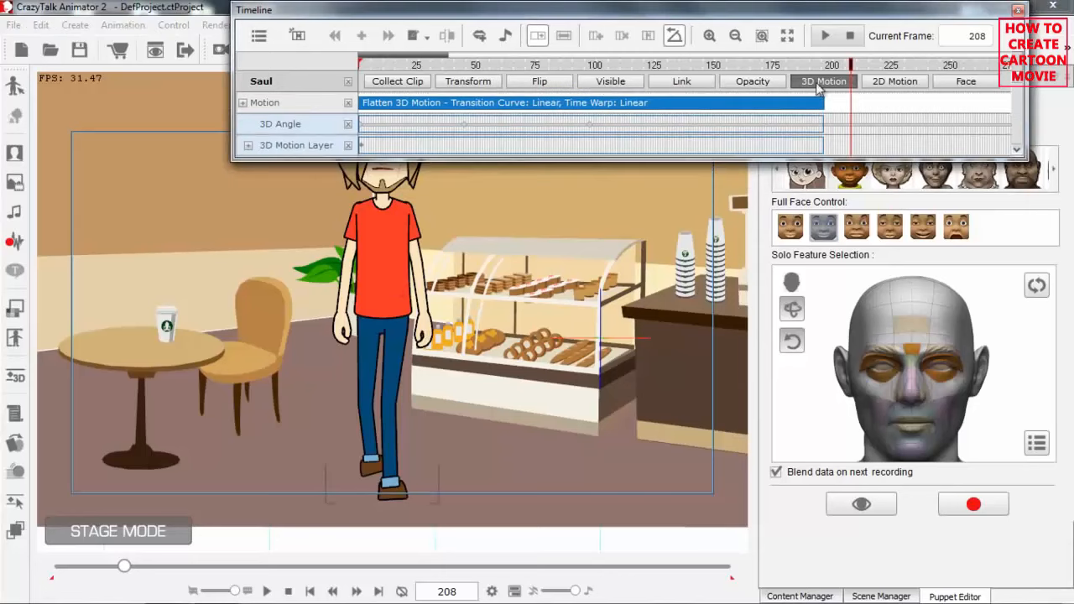
pyautogui.click(818, 84)
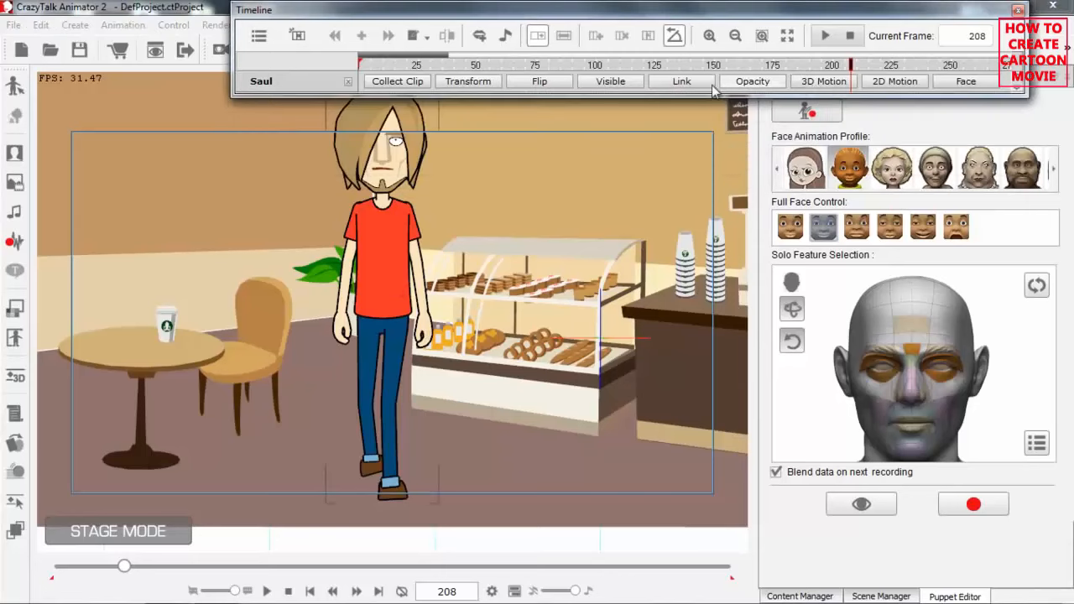
pyautogui.click(969, 82)
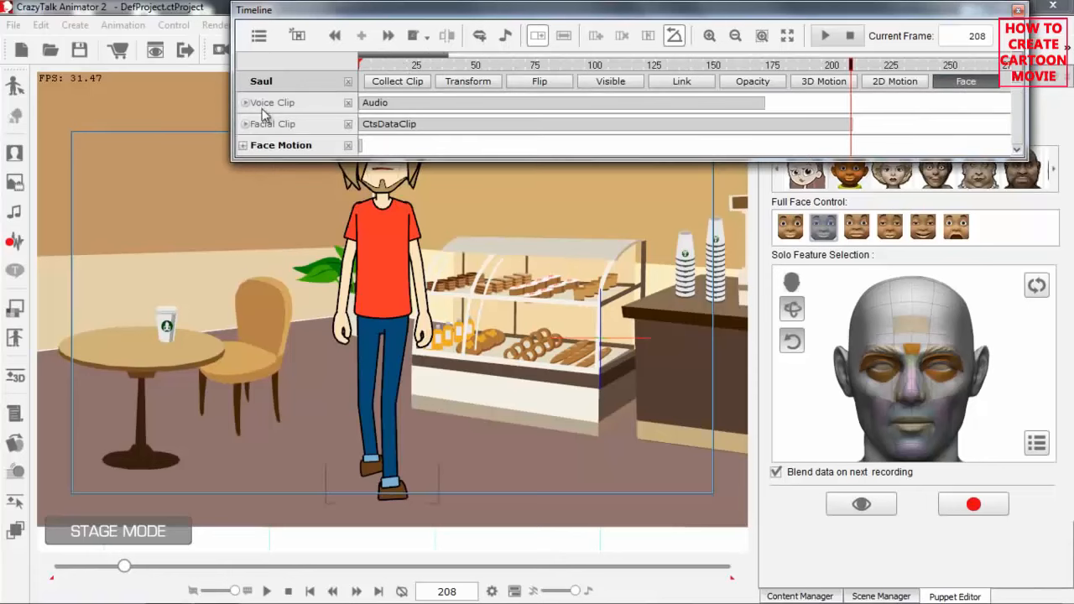
# Select Saul's facial clip and voice clip in turn, and expand the voice clip into its voice and lips tracks.
pyautogui.click(394, 128)
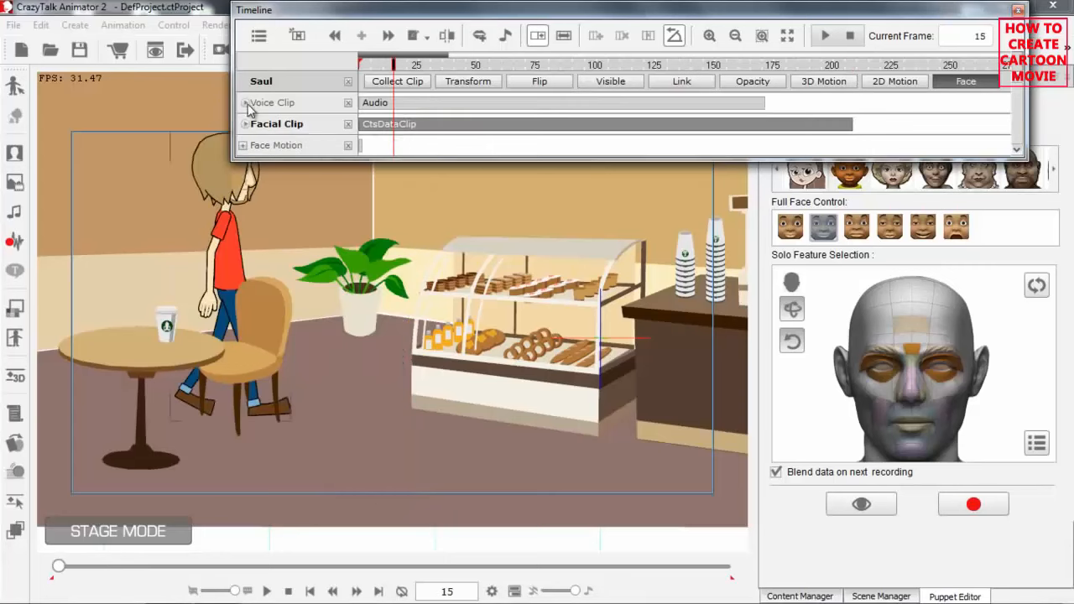
pyautogui.click(394, 104)
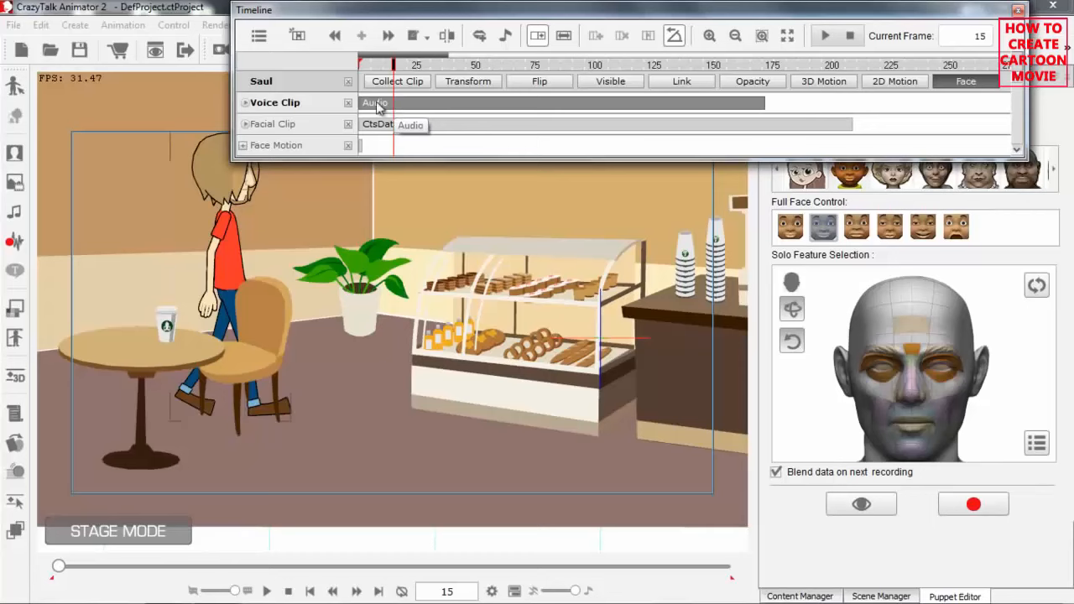
pyautogui.click(246, 102)
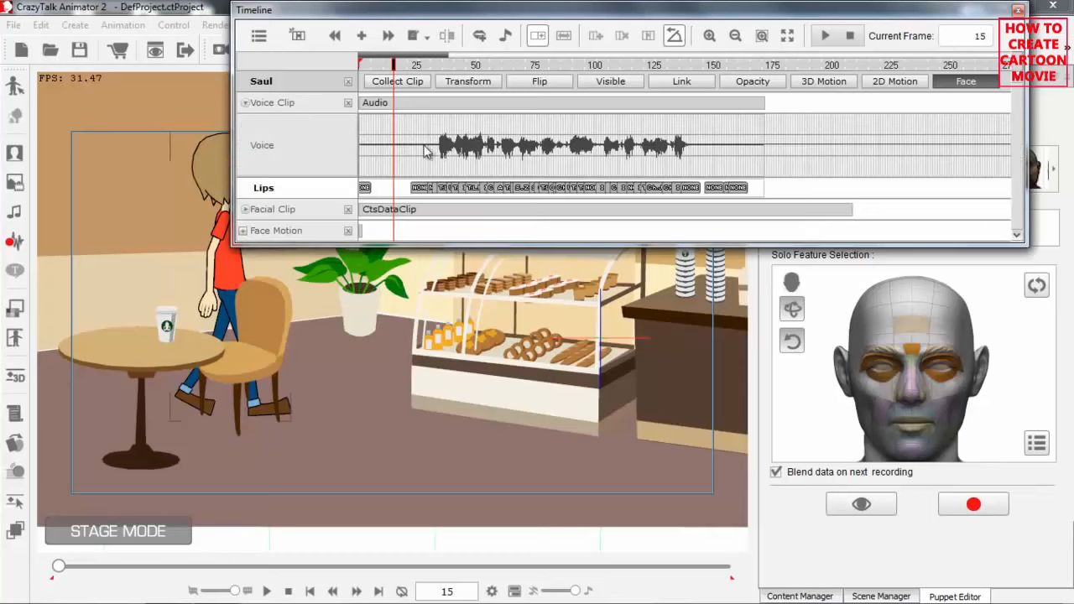
# Open the lip key at frame 132 for editing with Saul's face in close-up and the timeline clear of the lip shapes.
pyautogui.moveTo(436, 57); pyautogui.dragTo(410, 58)
pyautogui.click(554, 188)
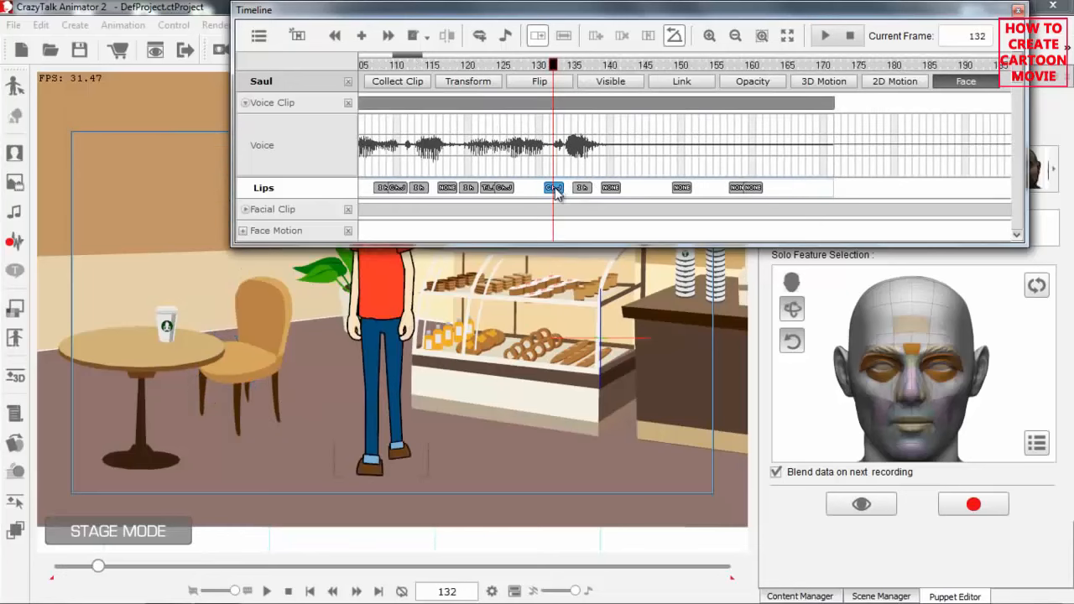
pyautogui.moveTo(466, 377); pyautogui.dragTo(485, 461)
pyautogui.moveTo(448, 250); pyautogui.dragTo(434, 235)
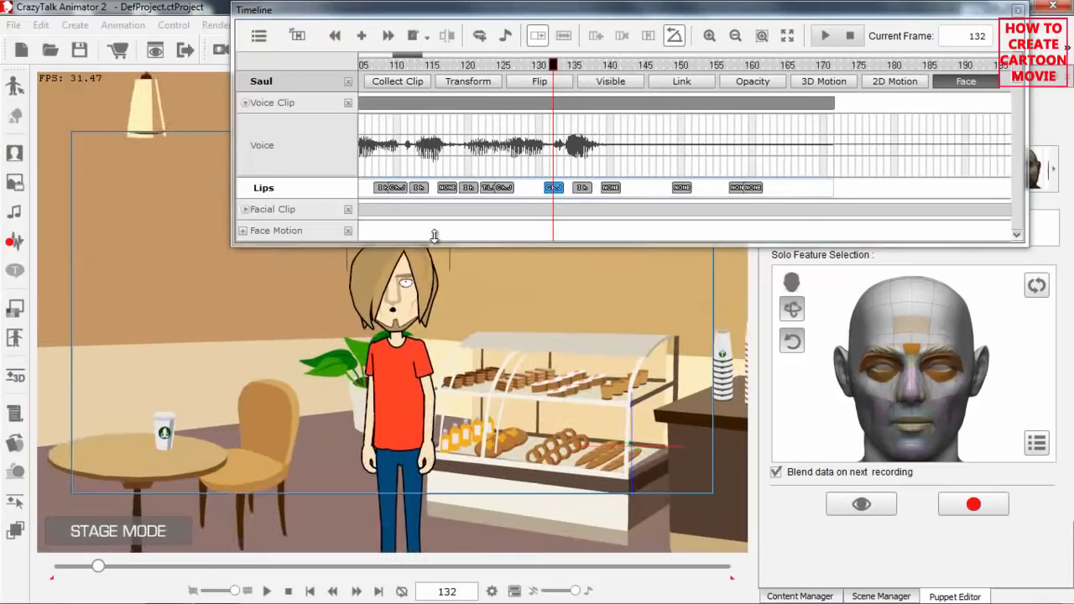
pyautogui.scroll(5, 444, 277)
pyautogui.moveTo(467, 337); pyautogui.dragTo(483, 461)
pyautogui.scroll(5, 466, 348)
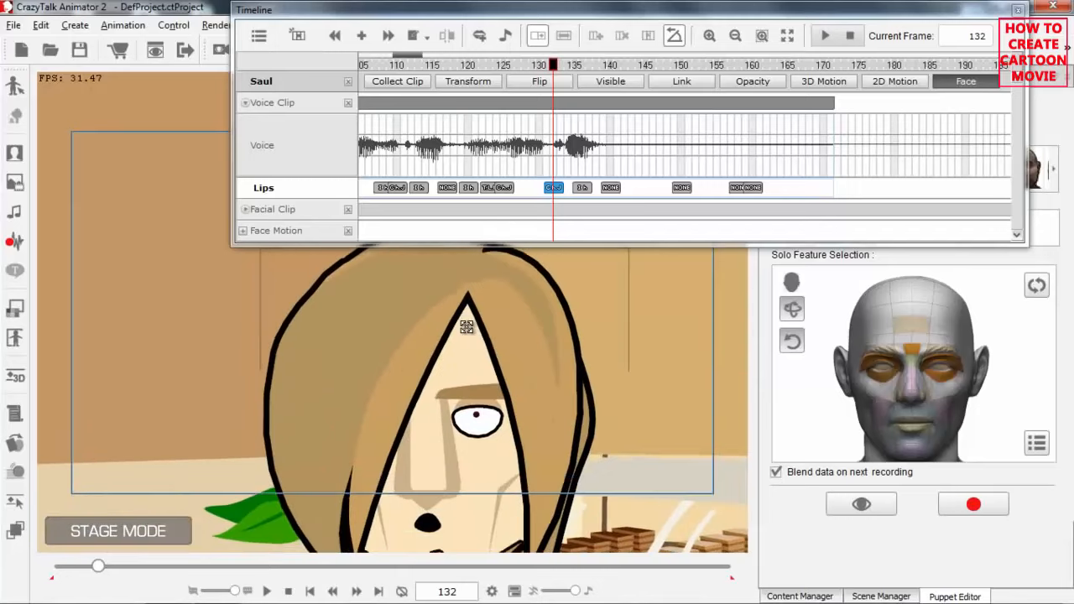
pyautogui.doubleClick(554, 188)
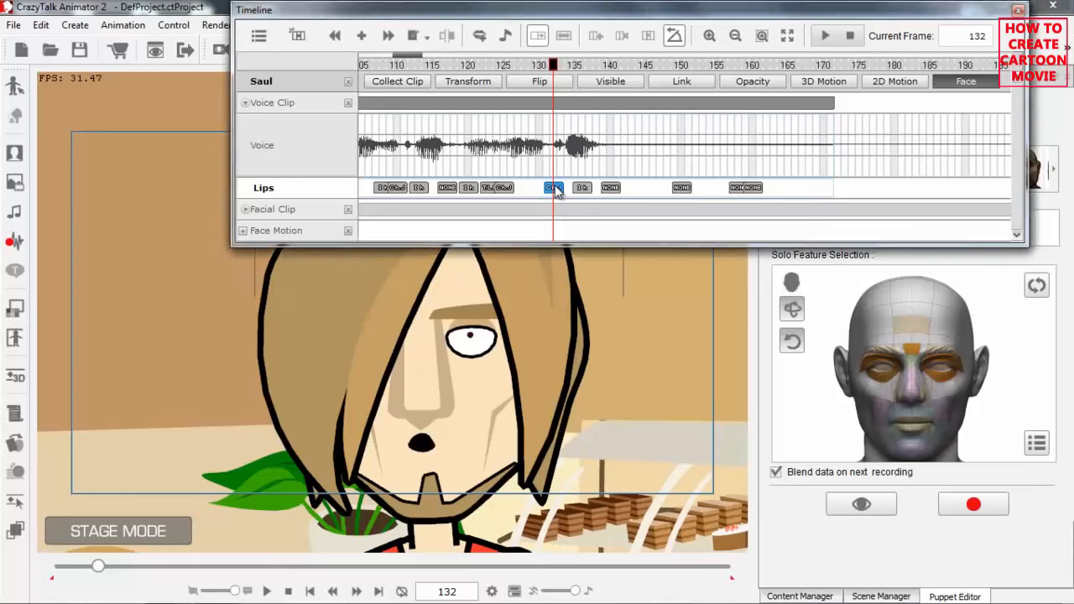
pyautogui.moveTo(716, 12); pyautogui.dragTo(485, 7)
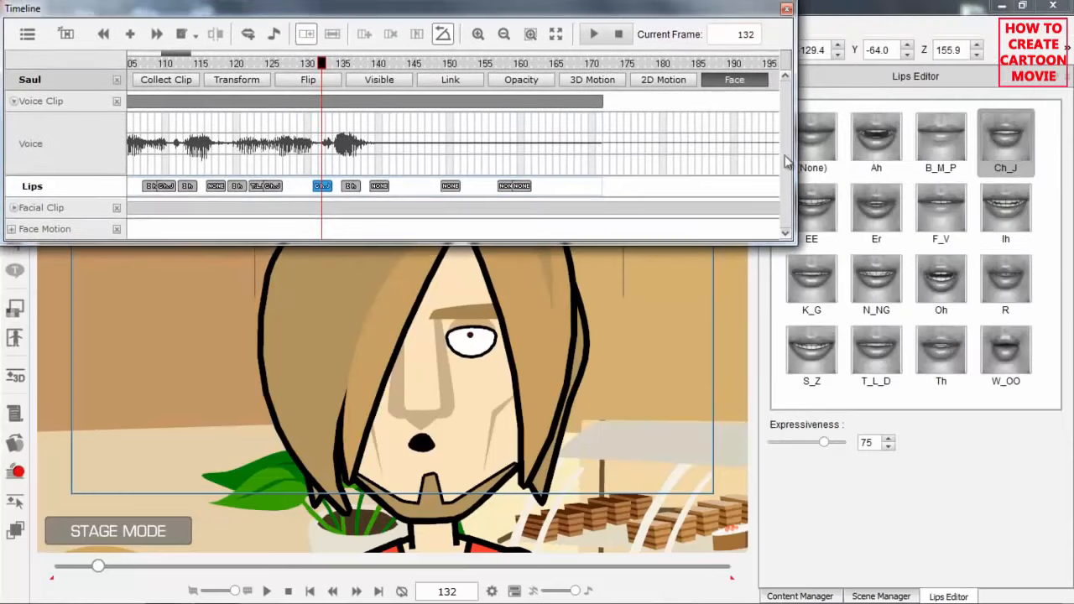
# Try the Oh, Th, Ih and EE mouth shapes on the lip key at frame 132, and set it to None.
pyautogui.click(938, 287)
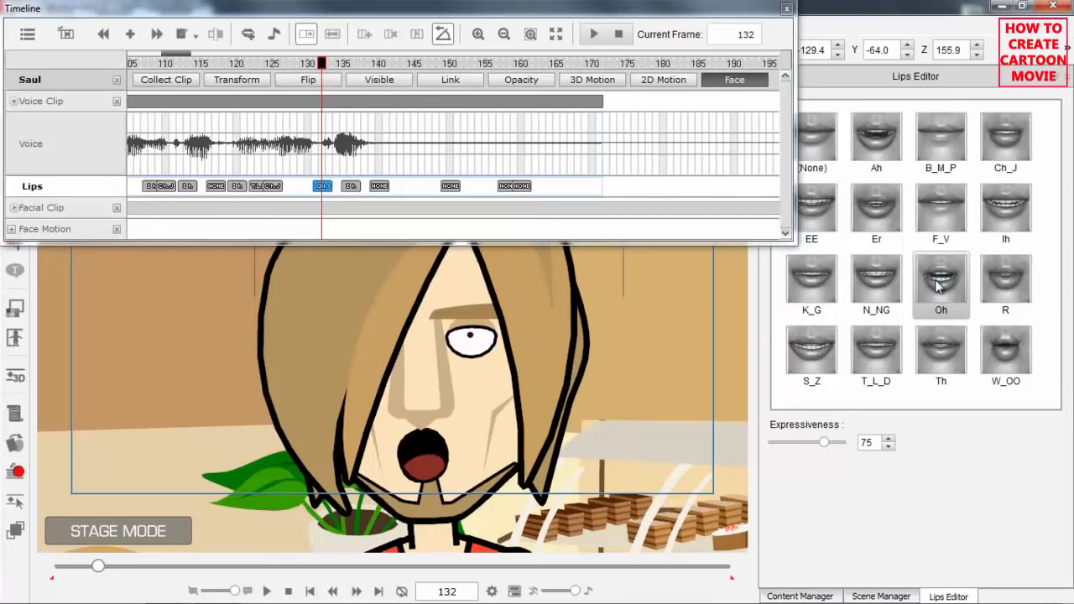
pyautogui.click(942, 353)
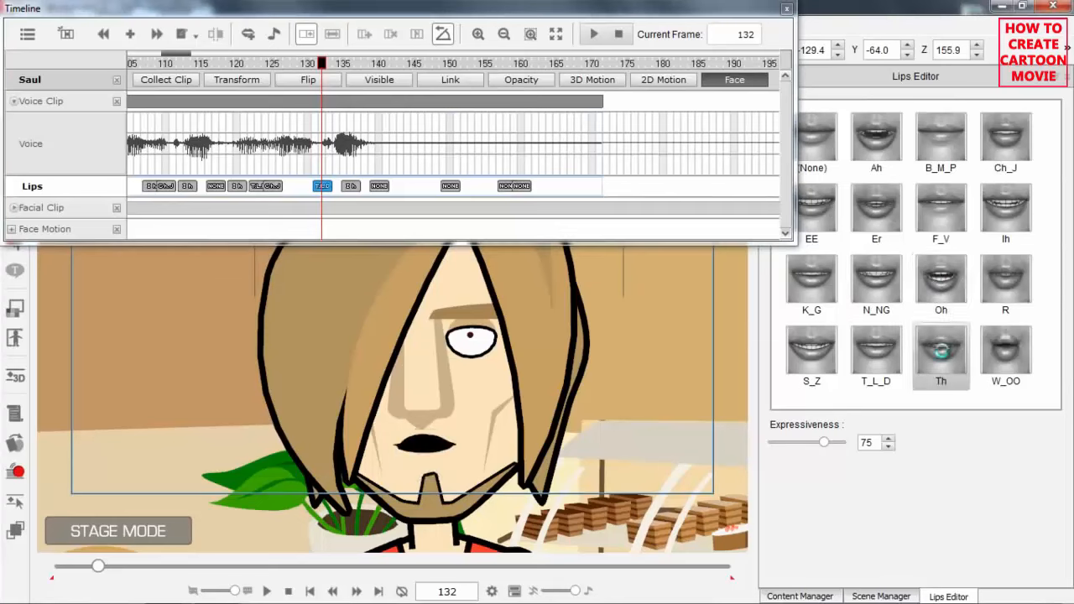
pyautogui.click(1022, 206)
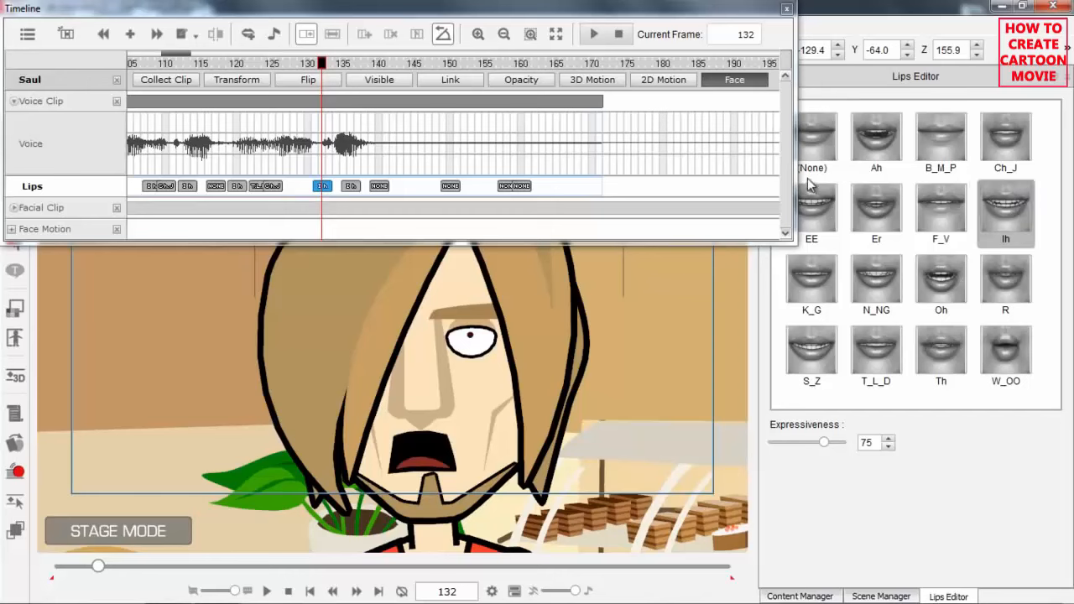
pyautogui.click(816, 207)
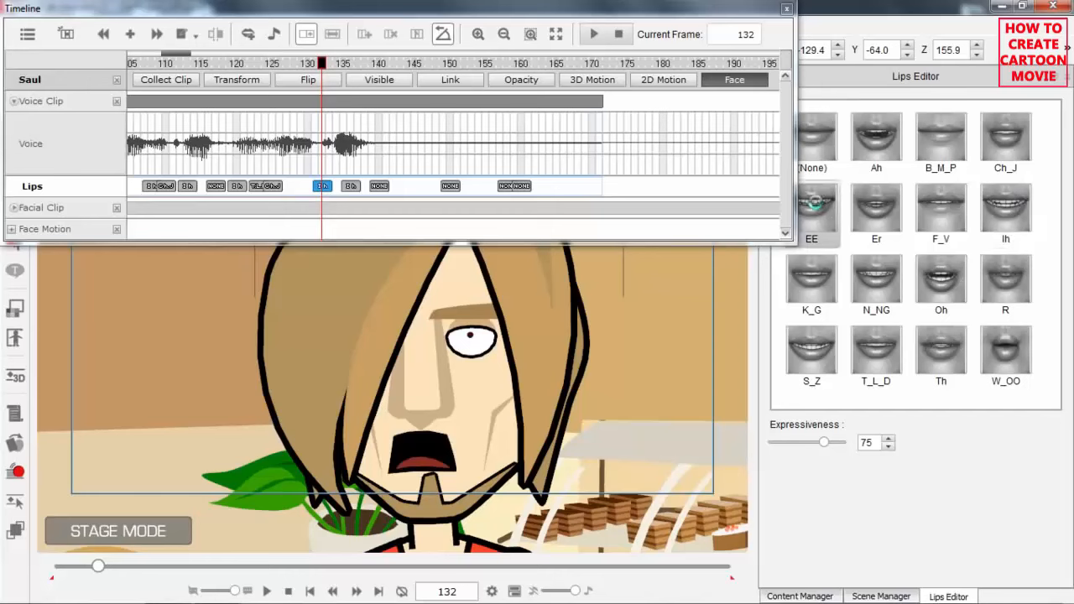
pyautogui.click(822, 140)
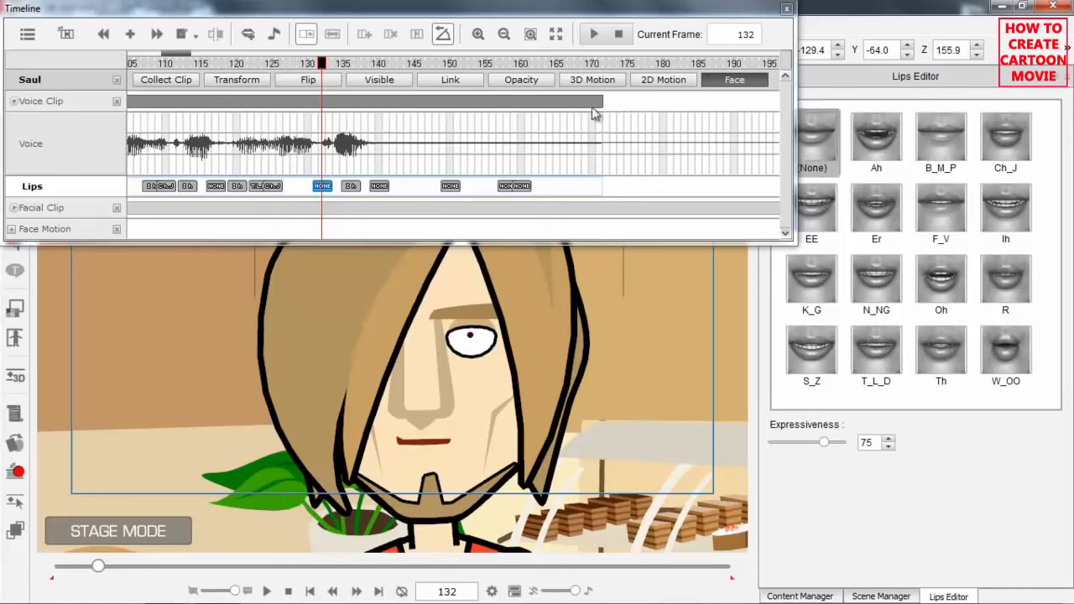
pyautogui.click(855, 286)
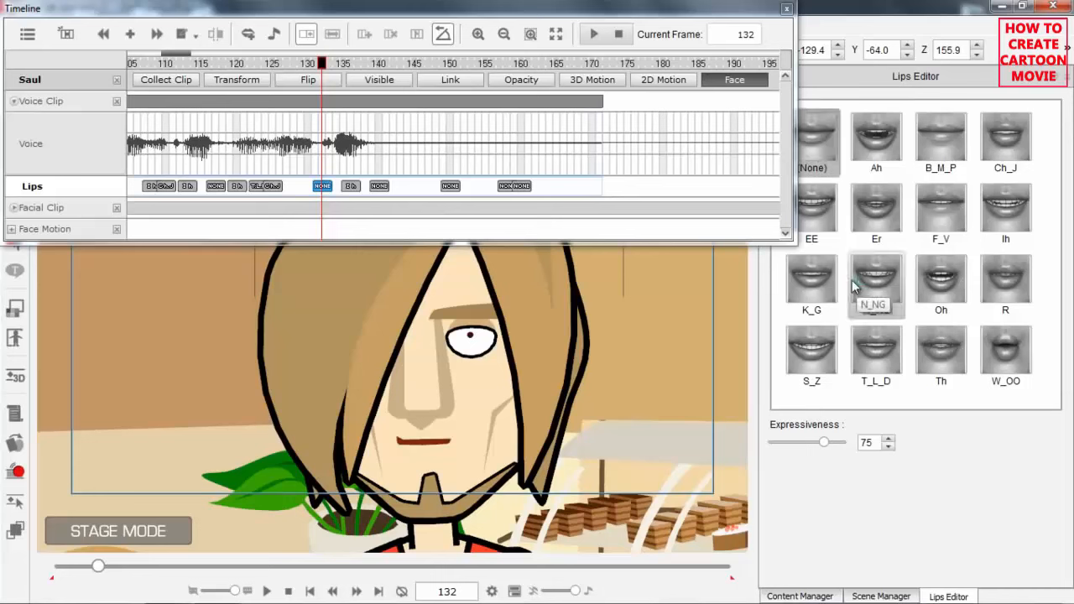
# Bring Saul's upper body and a wider frame range into view, and collapse the voice clip's tracks.
pyautogui.scroll(-3, 574, 413)
pyautogui.moveTo(576, 415); pyautogui.dragTo(528, 272)
pyautogui.scroll(-3, 562, 407)
pyautogui.scroll(-2, 519, 374)
pyautogui.moveTo(520, 376); pyautogui.dragTo(509, 347)
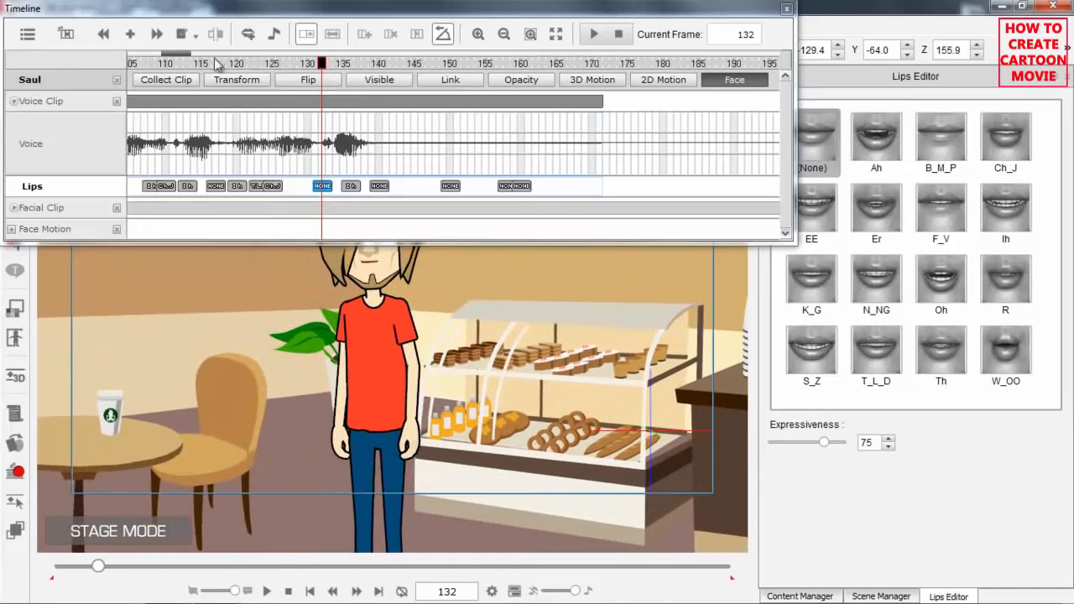
pyautogui.moveTo(185, 57)
pyautogui.mouseDown()
pyautogui.moveTo(172, 59)
pyautogui.moveTo(199, 59)
pyautogui.mouseUp()
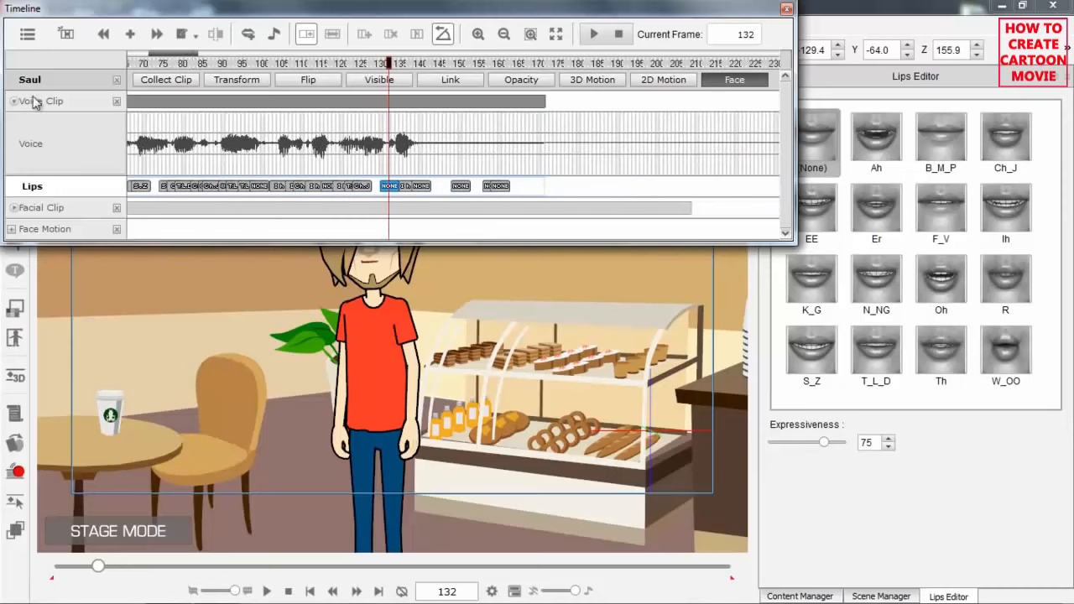
pyautogui.click(13, 101)
# Play back Saul's talking and walking animation from frame 97.
pyautogui.click(436, 64)
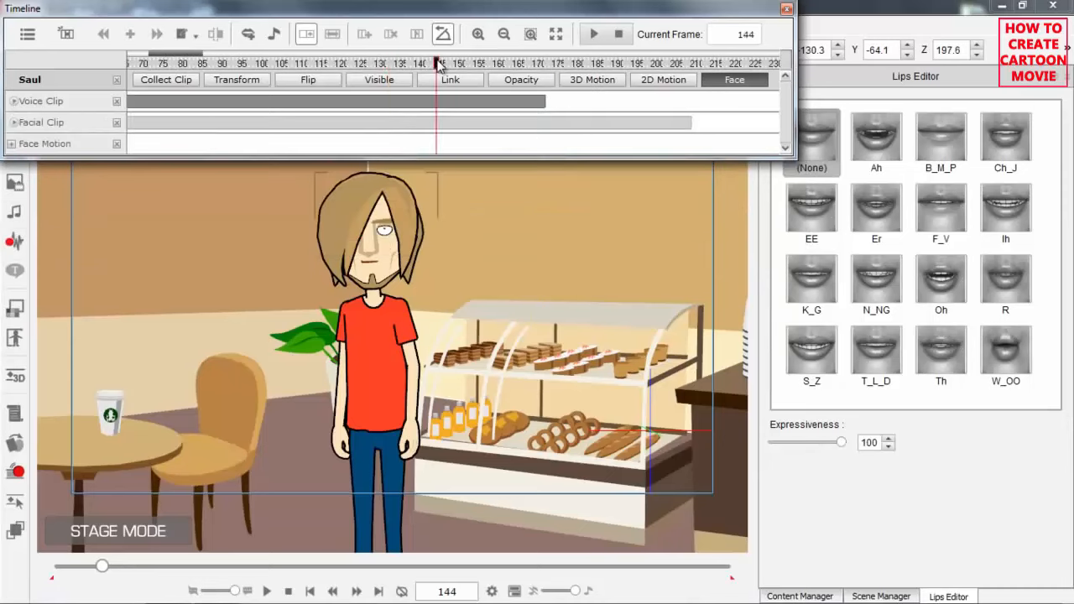
pyautogui.click(250, 64)
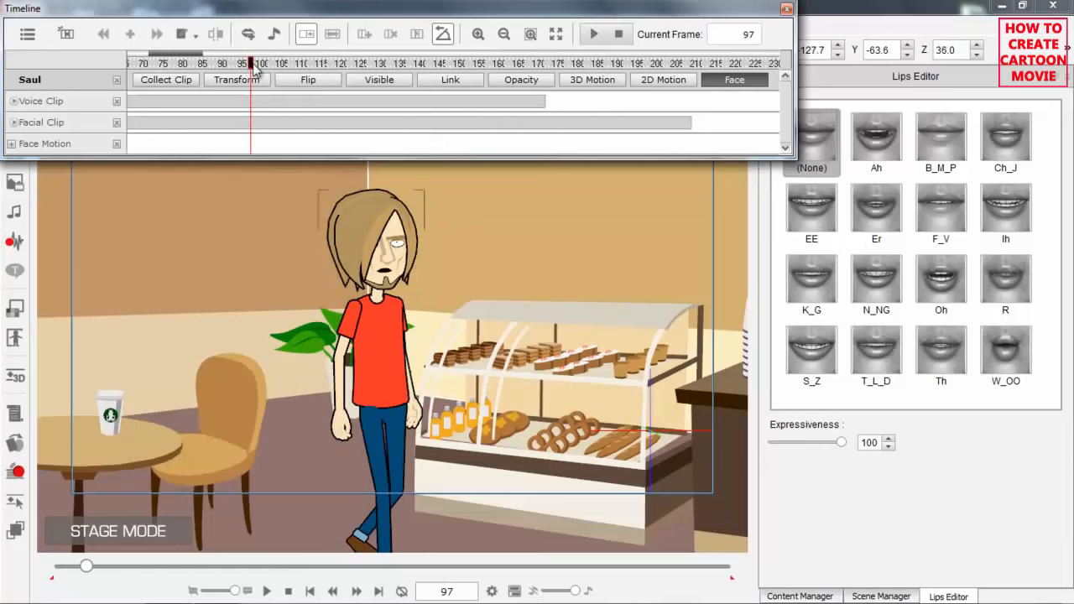
pyautogui.press('space')
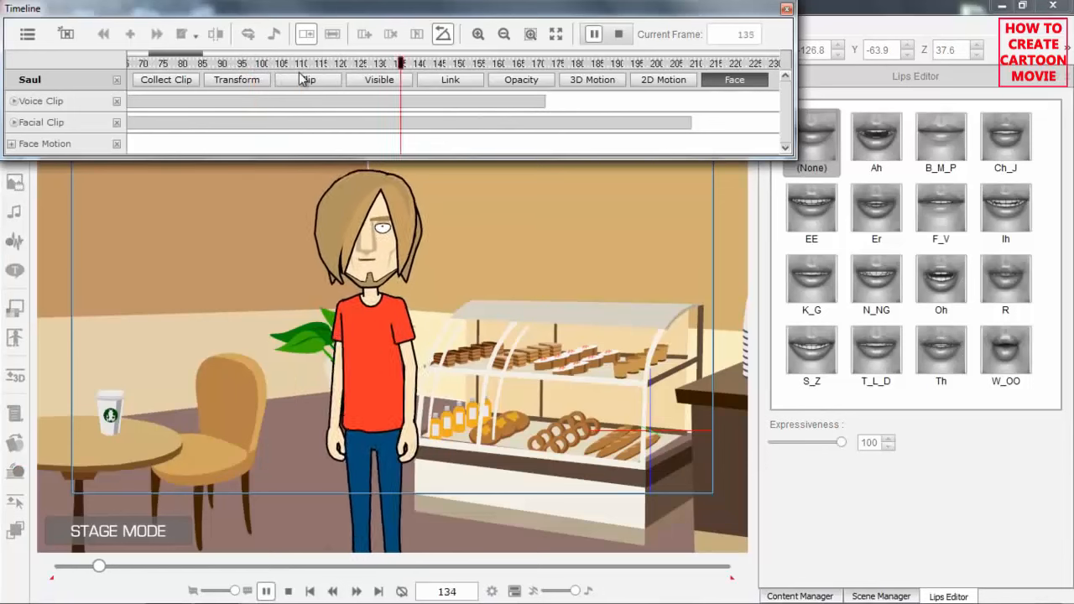
pyautogui.press('space')
# Replace the Face tracks with Saul's 3D Motion and Transform tracks, and move to the transform key at frame 161.
pyautogui.moveTo(510, 65); pyautogui.dragTo(517, 65)
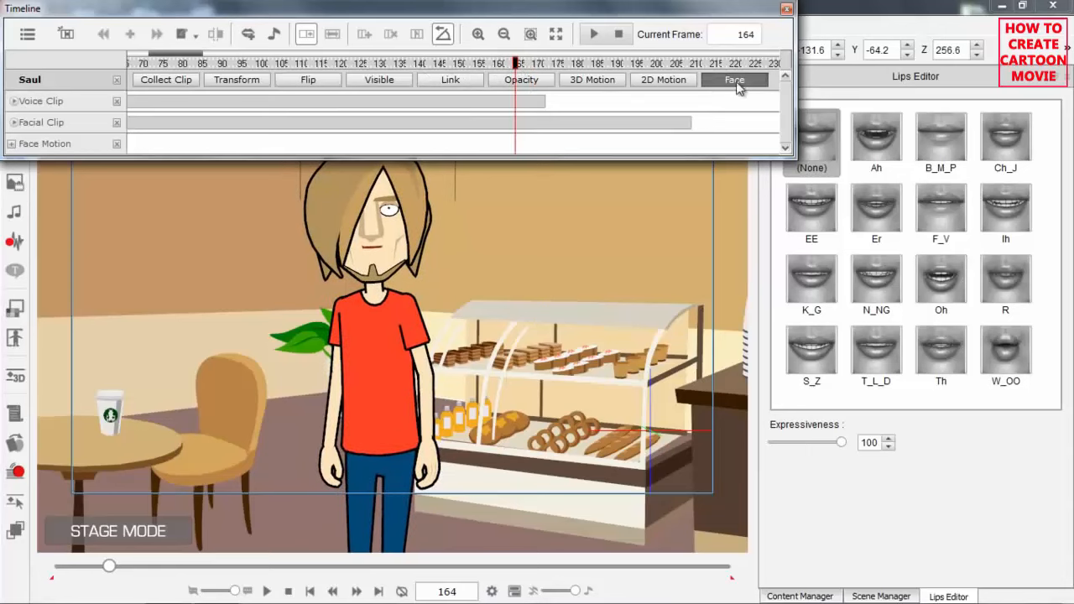
pyautogui.click(655, 81)
pyautogui.click(596, 82)
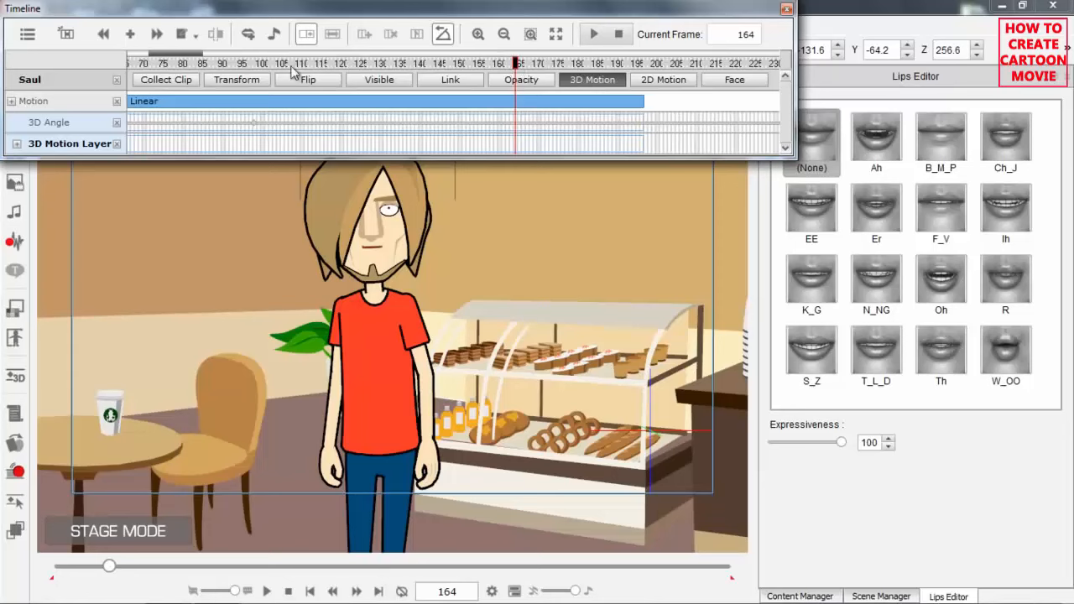
pyautogui.click(232, 84)
pyautogui.moveTo(516, 65); pyautogui.dragTo(505, 71)
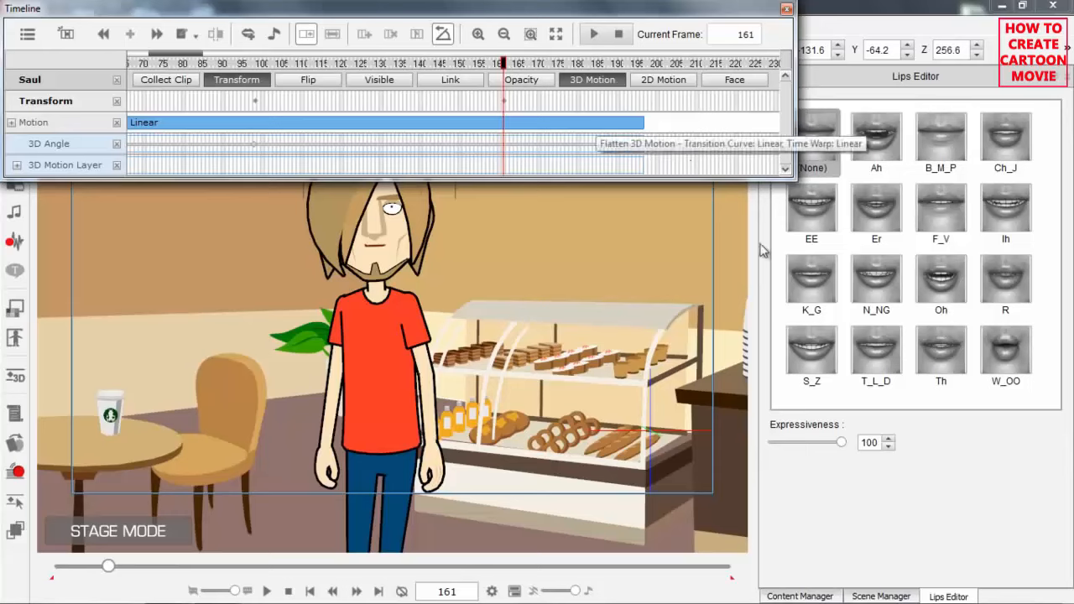
# Apply the MJ motion from the 05_Dance 3D animation templates to Saul at frame 161.
pyautogui.click(802, 597)
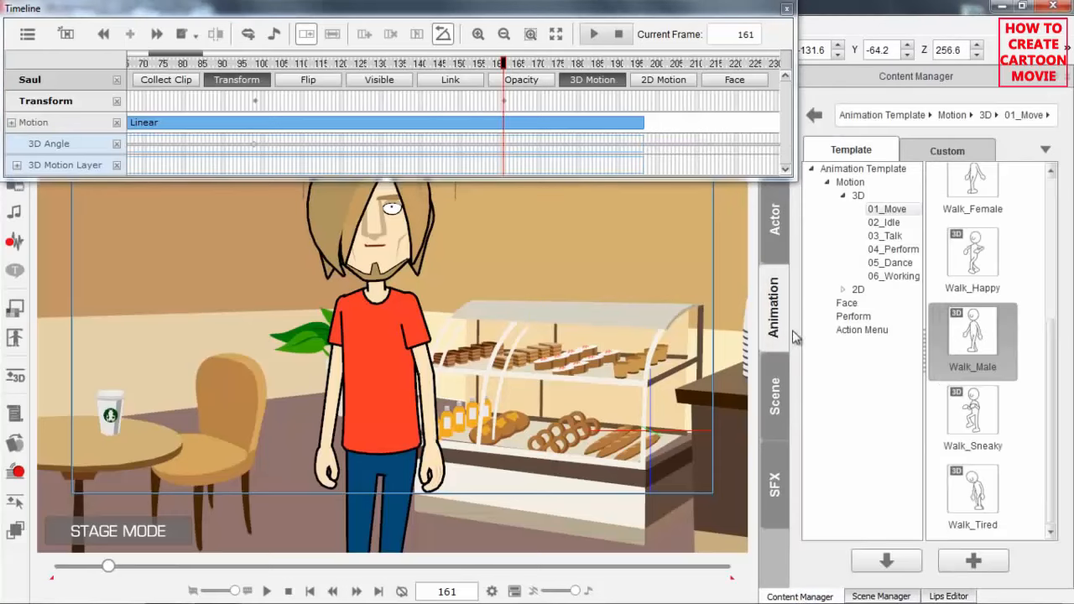
pyautogui.click(894, 264)
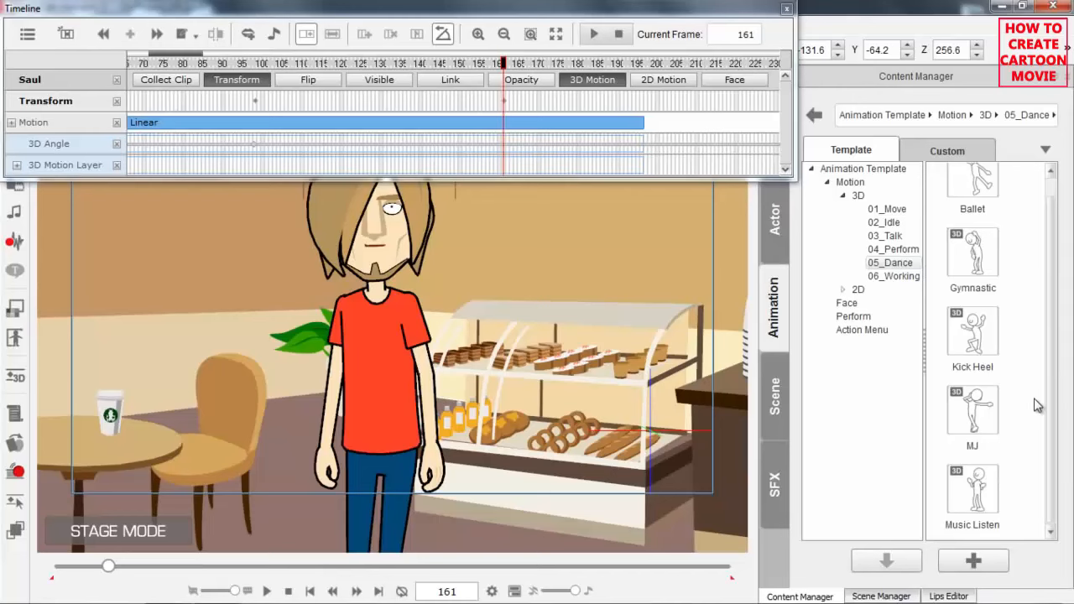
pyautogui.scroll(-3, 563, 377)
pyautogui.moveTo(565, 424); pyautogui.dragTo(583, 402)
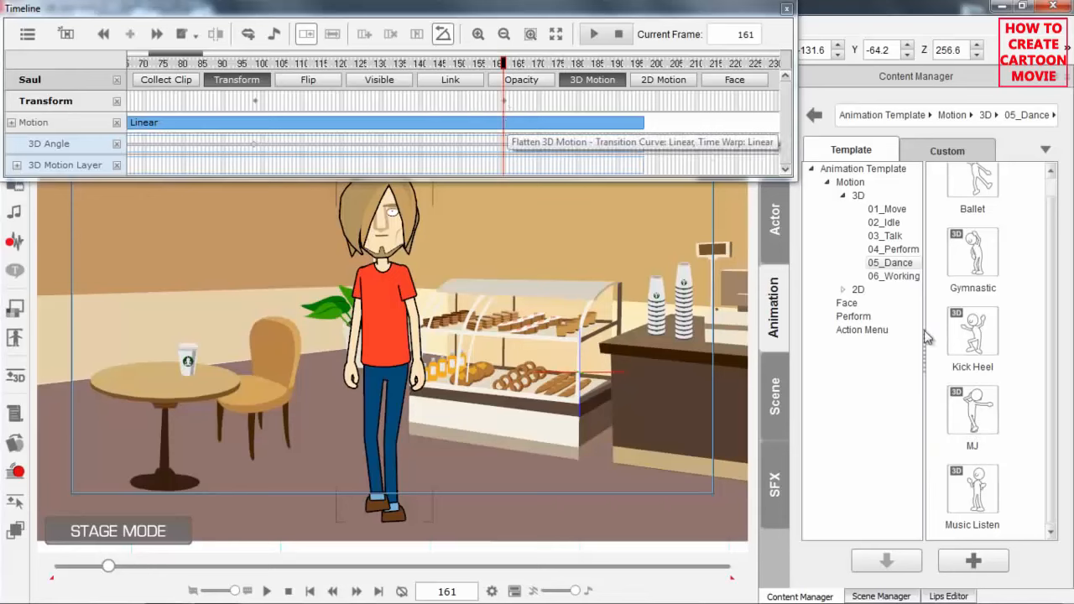
pyautogui.doubleClick(974, 422)
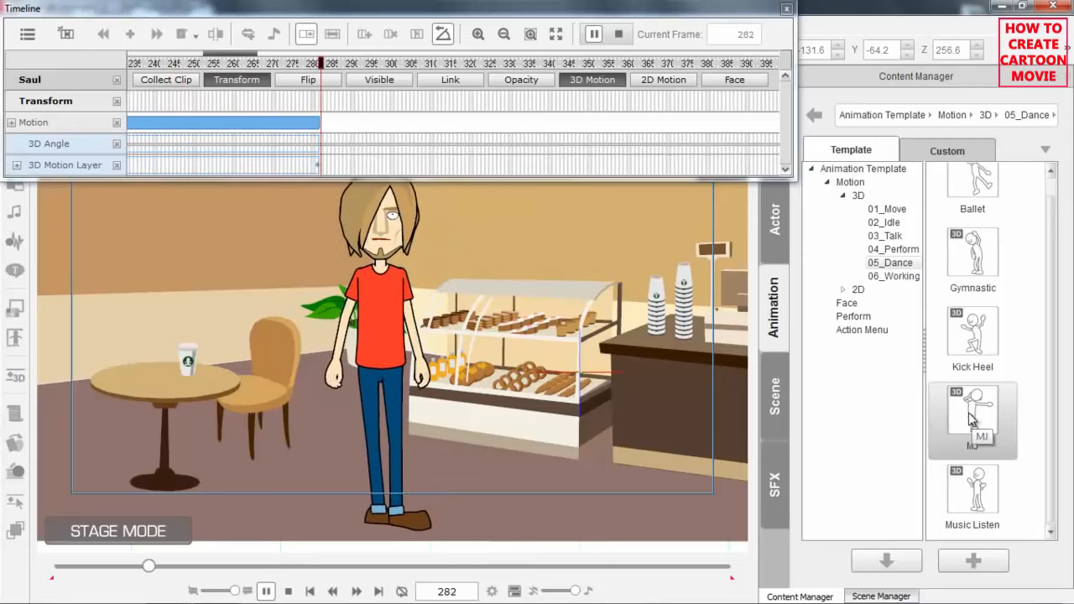
# Play back the end of Saul's walk and its change into the MJ dance, stopping at frame 224.
pyautogui.moveTo(246, 59); pyautogui.dragTo(196, 55)
pyautogui.moveTo(319, 72); pyautogui.dragTo(261, 70)
pyautogui.press('space')
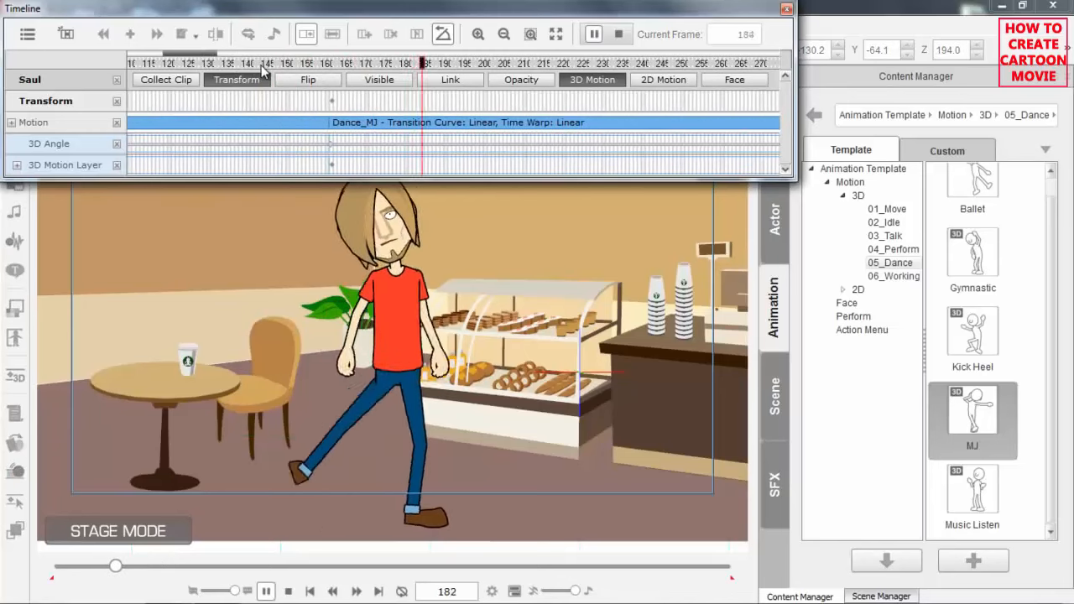
pyautogui.press('space')
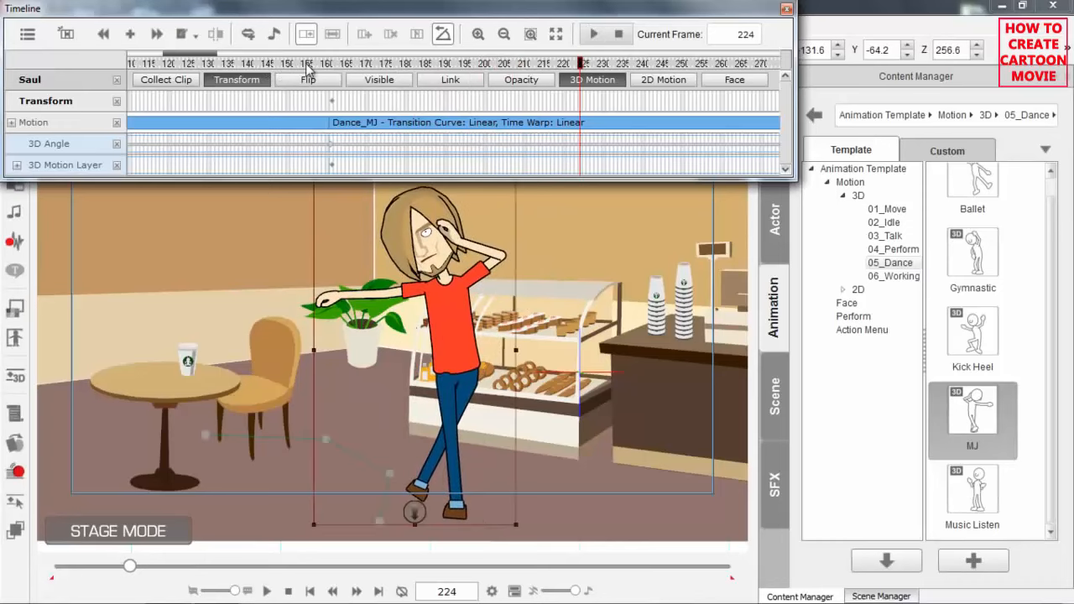
# Return to the start of the MJ dance clip and replay the dance with Saul seen closer.
pyautogui.click(334, 65)
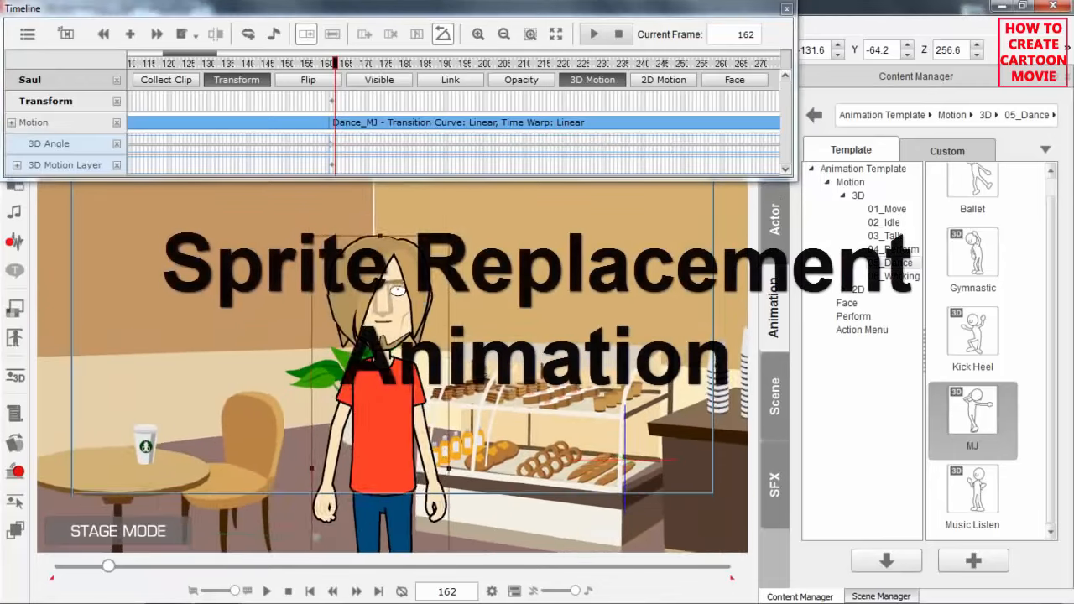
pyautogui.scroll(3, 461, 287)
pyautogui.moveTo(338, 64); pyautogui.dragTo(348, 68)
pyautogui.press('space')
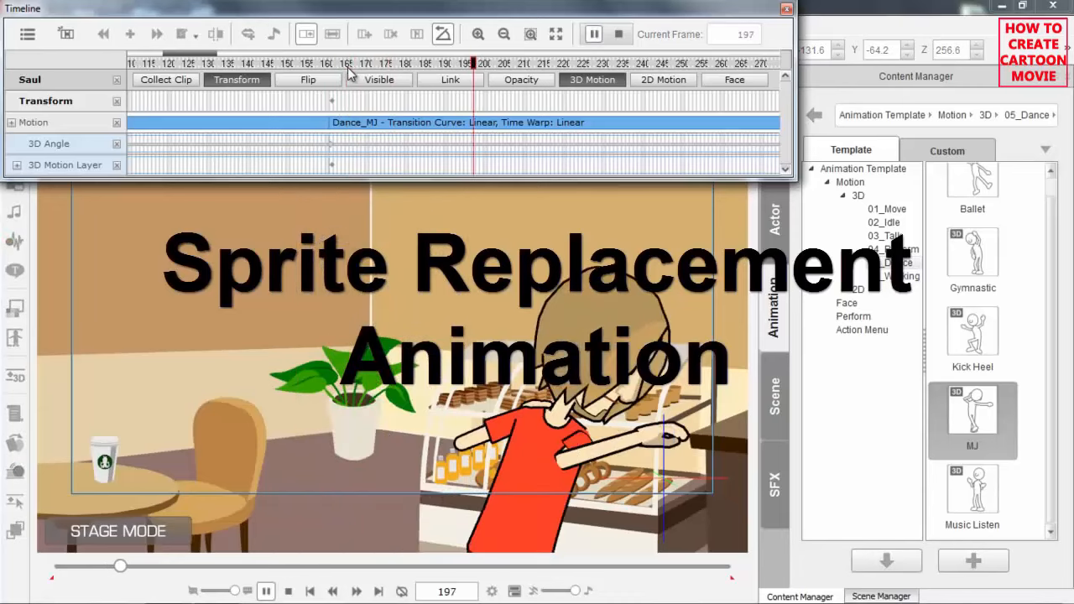
# Pause the dance at frame 202 and use the Sprite Editor to replace Saul's left eye with 08_Angry_Exe….
pyautogui.press('space')
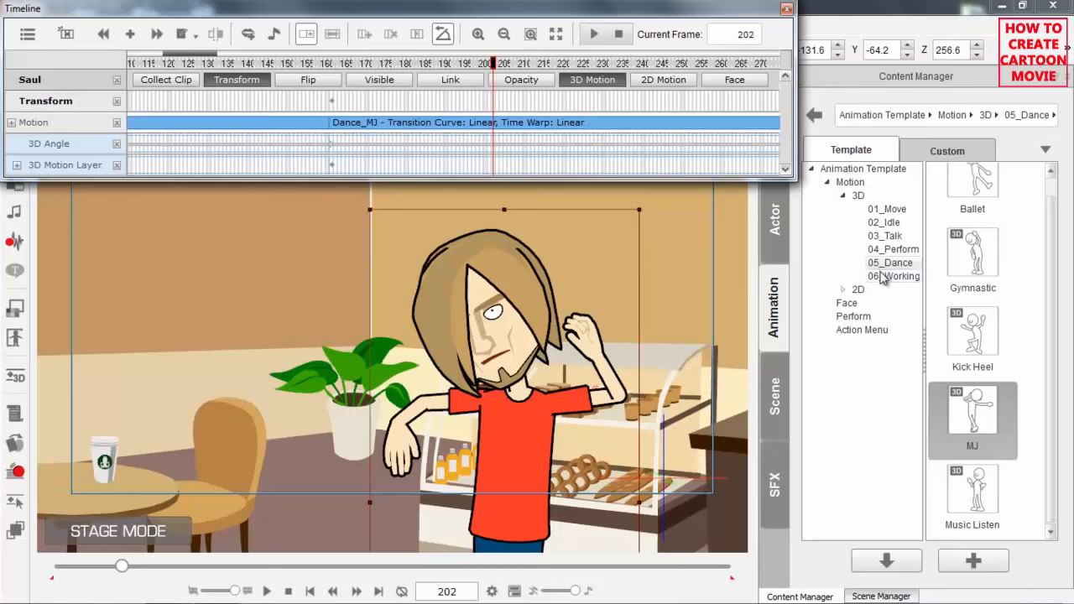
pyautogui.click(16, 445)
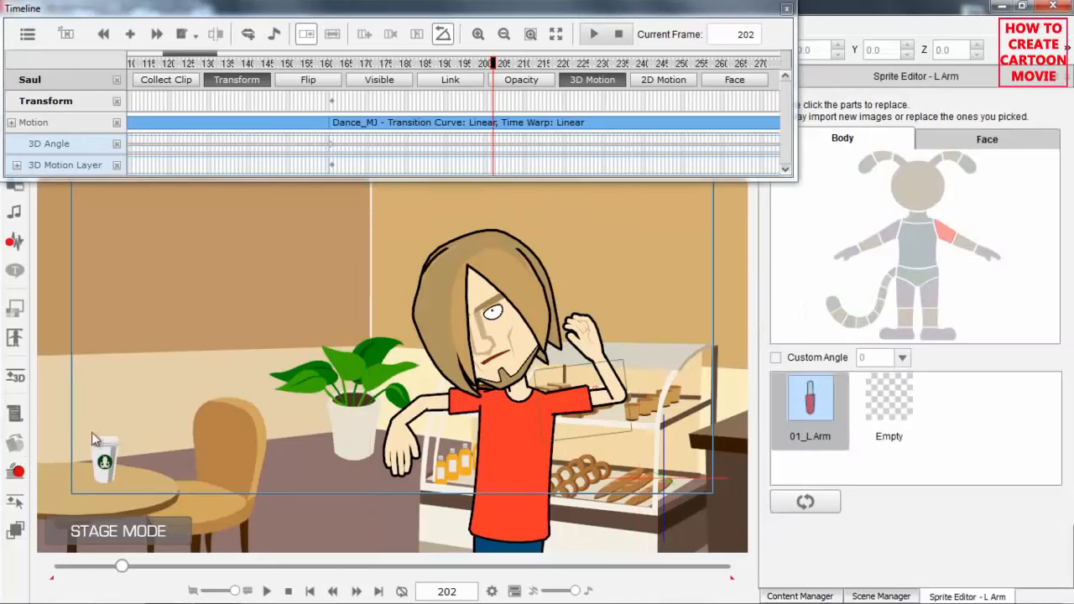
pyautogui.scroll(5, 579, 370)
pyautogui.moveTo(575, 309); pyautogui.dragTo(402, 318)
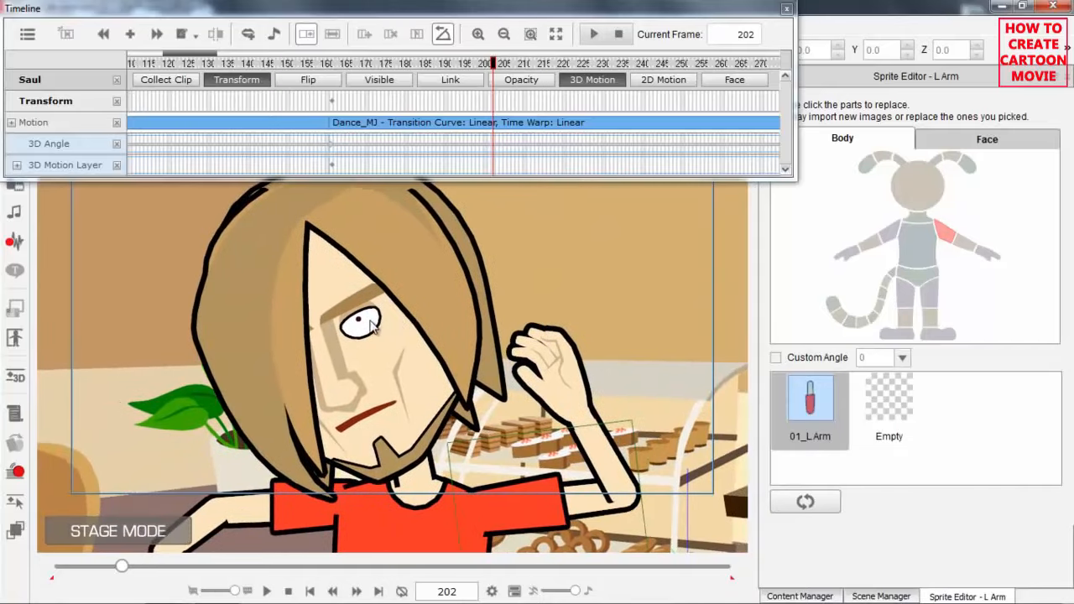
pyautogui.click(373, 327)
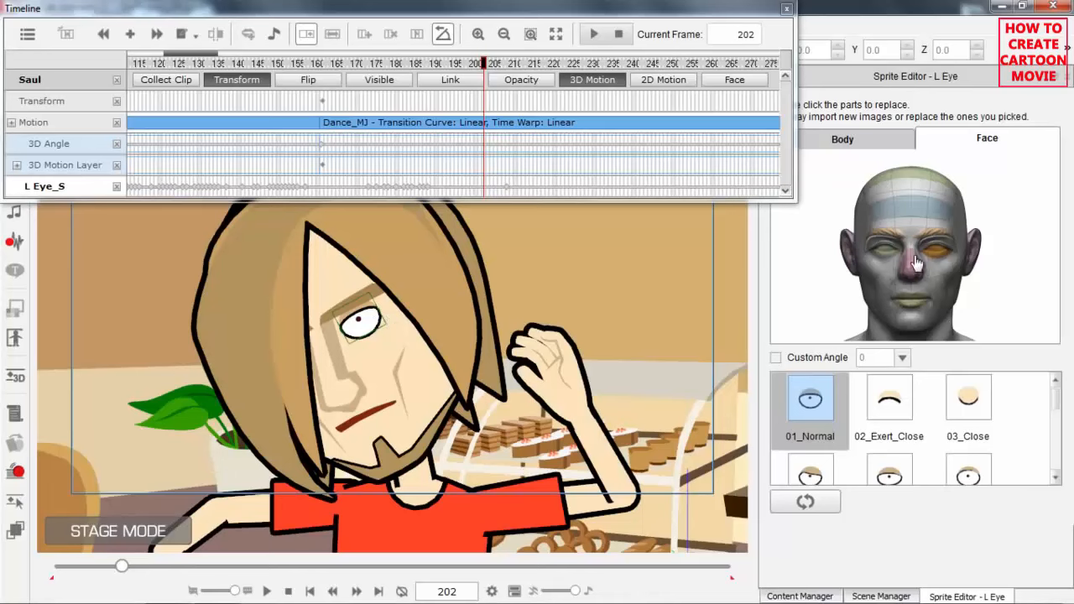
pyautogui.click(1058, 423)
pyautogui.click(1057, 424)
pyautogui.click(901, 426)
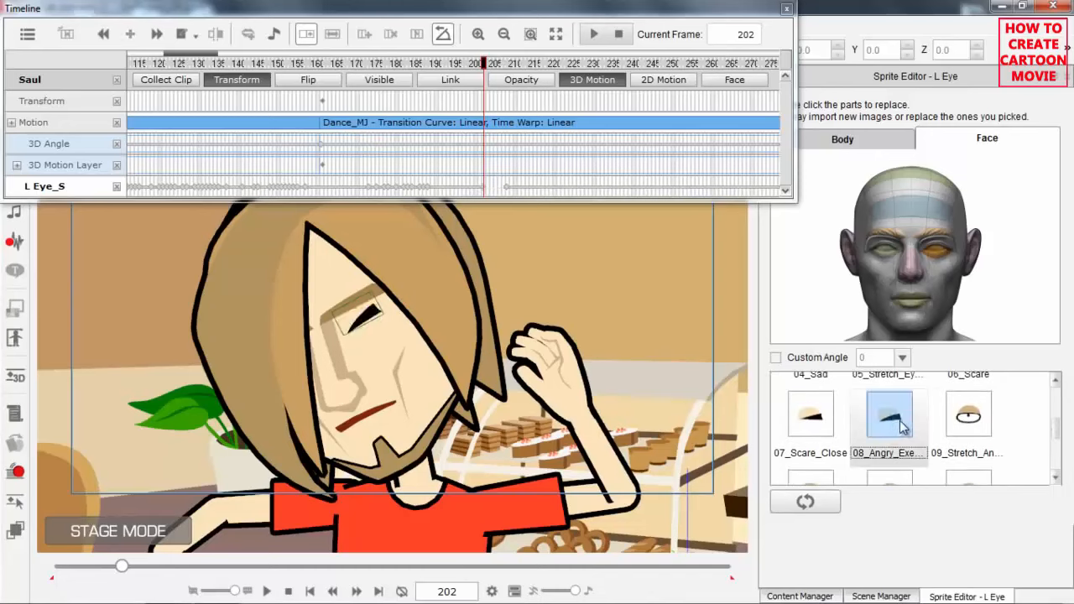
# Replace Saul's right eye with the matching 08_Angry_Exe… sprite at frame 202.
pyautogui.click(886, 257)
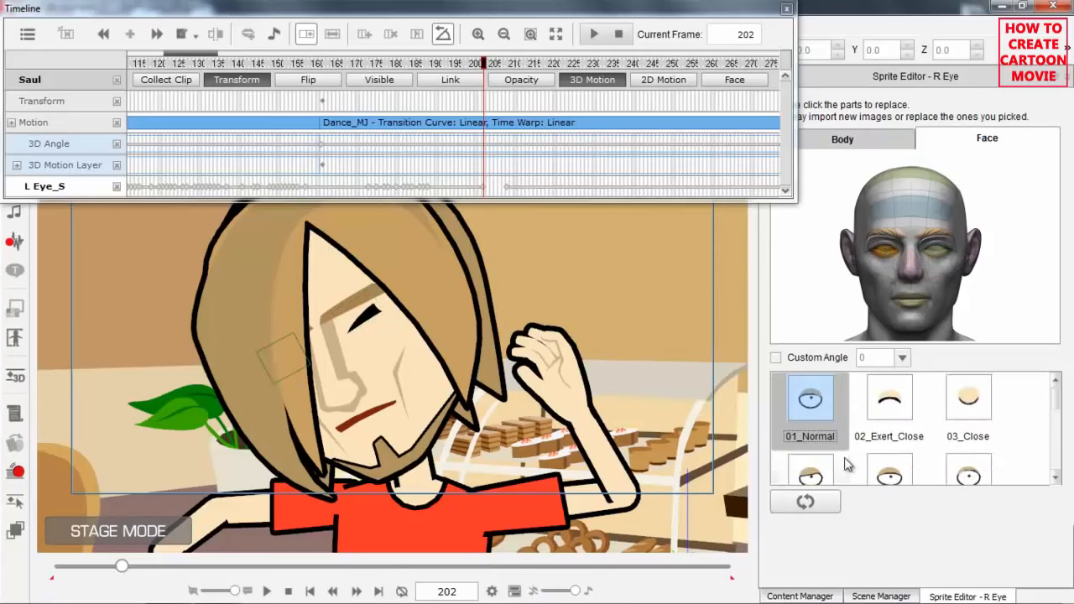
pyautogui.click(1057, 432)
pyautogui.scroll(-1, 1059, 437)
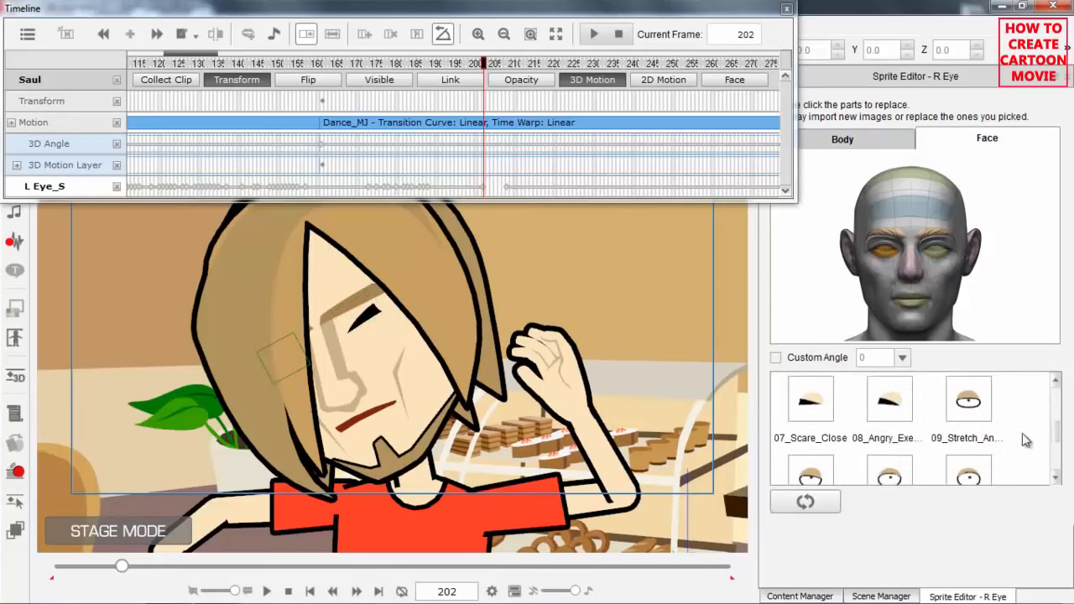
pyautogui.click(888, 408)
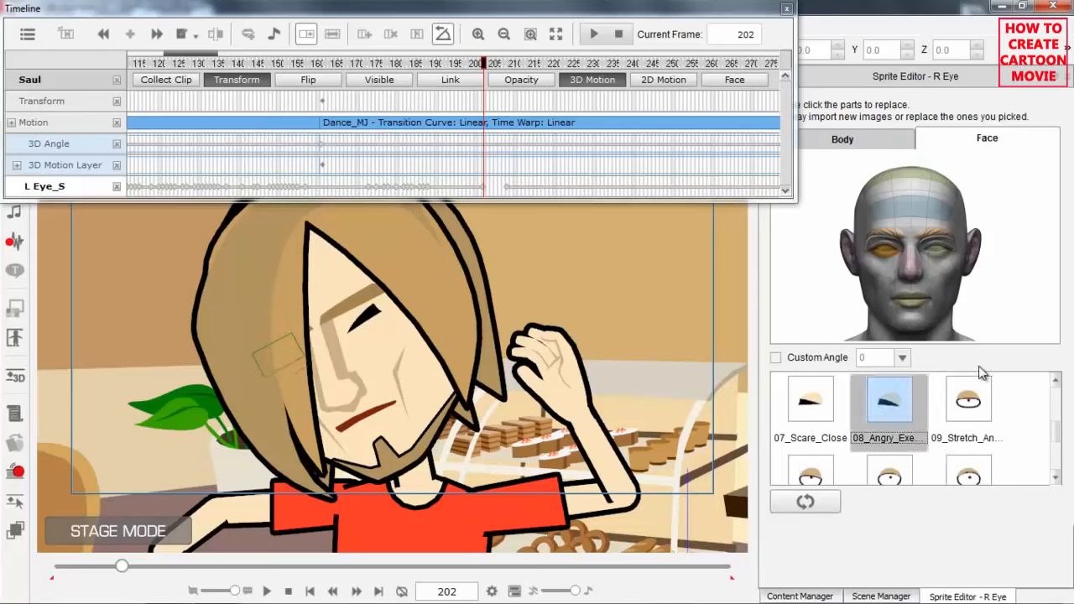
# Replace Saul's mouth with the 24_Oh sprite at frame 202.
pyautogui.click(909, 308)
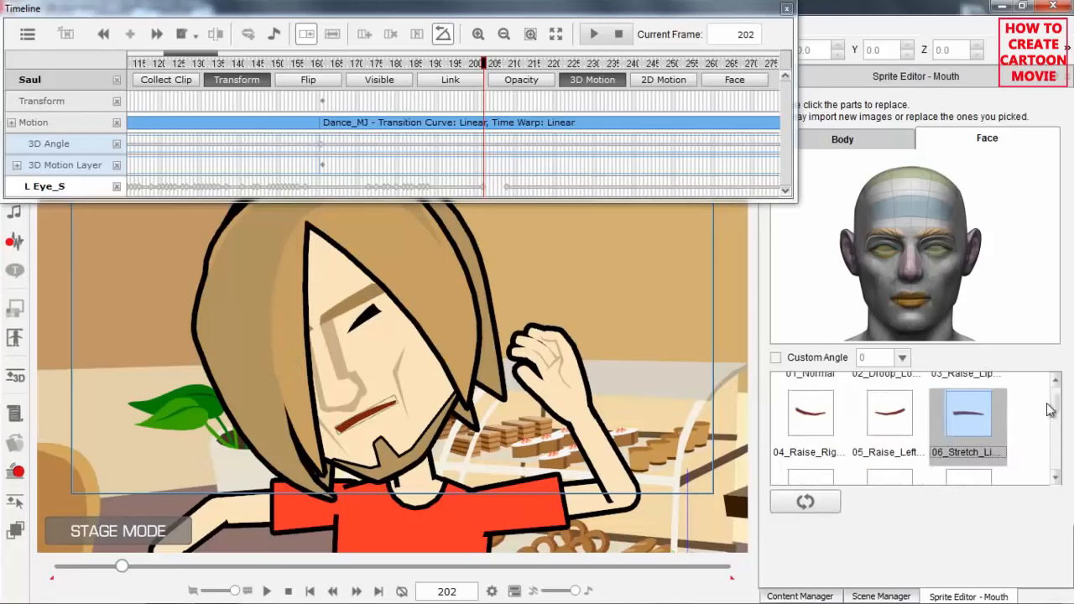
pyautogui.scroll(-2, 1058, 415)
pyautogui.scroll(-3, 1058, 428)
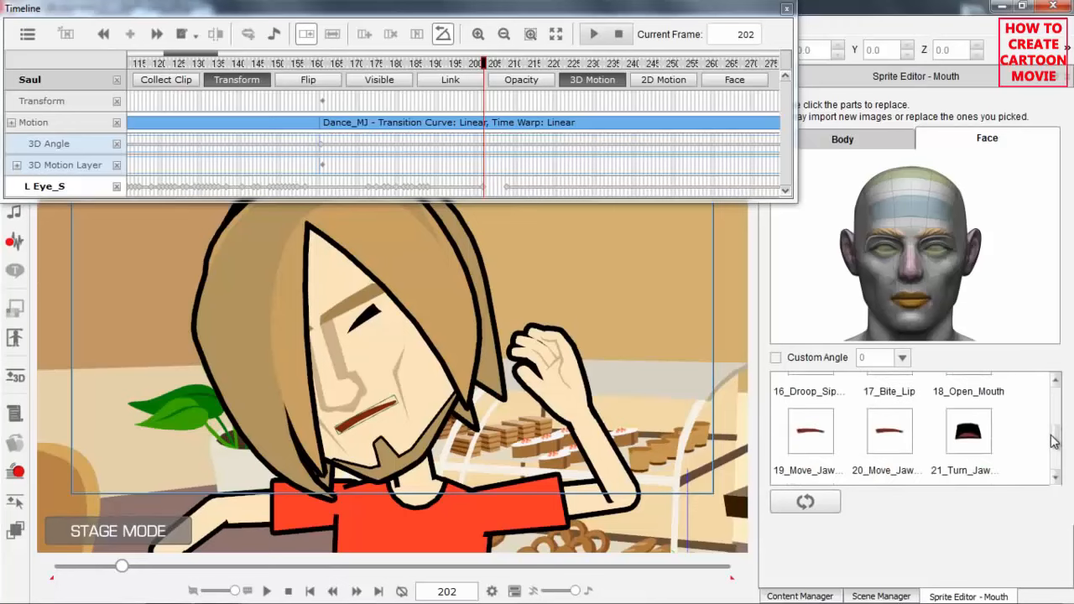
pyautogui.click(970, 413)
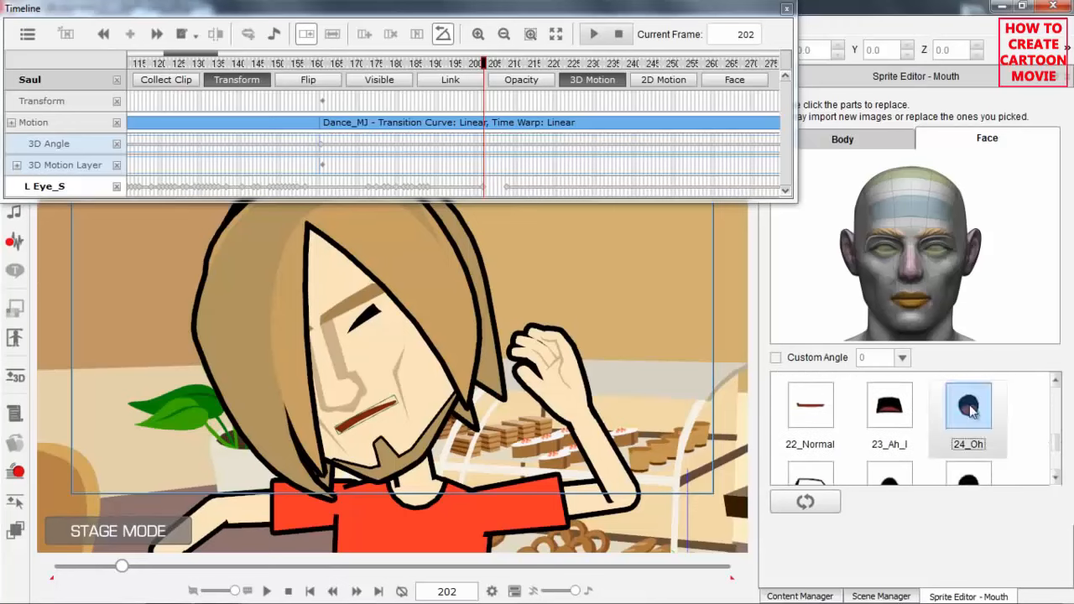
# Replace Saul's right hand with the 05_One pointing sprite at frame 202.
pyautogui.scroll(-3, 391, 380)
pyautogui.moveTo(391, 410); pyautogui.dragTo(493, 369)
pyautogui.scroll(-1, 483, 353)
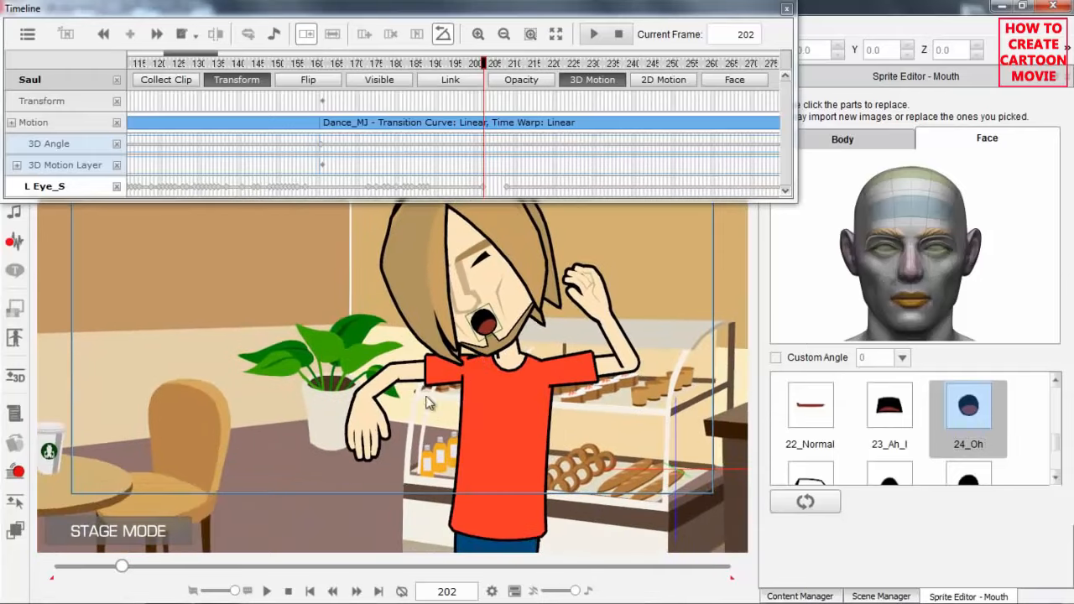
pyautogui.click(375, 426)
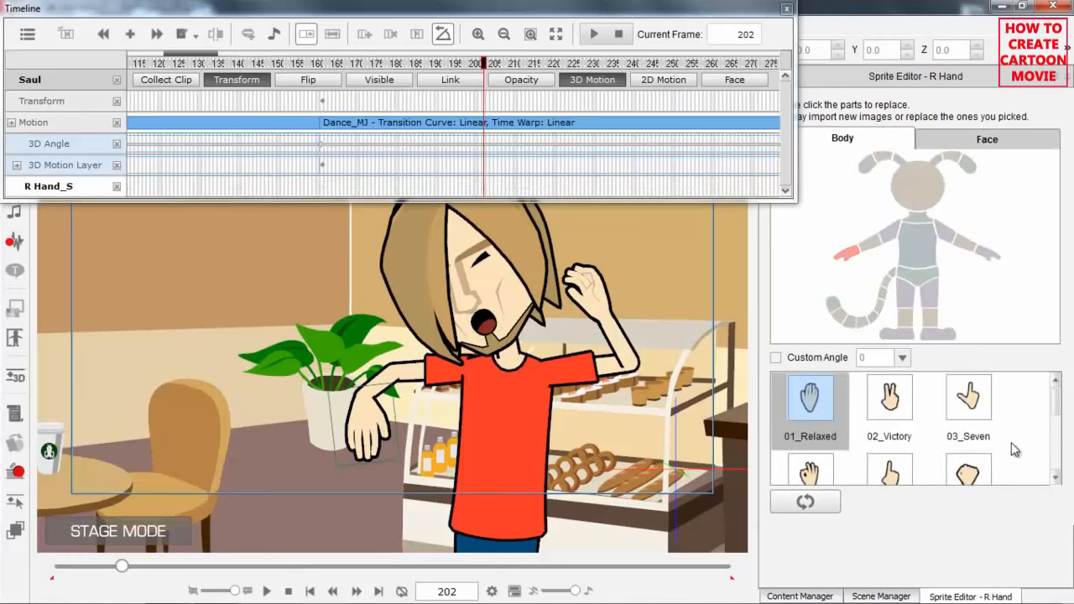
pyautogui.scroll(-1, 1055, 407)
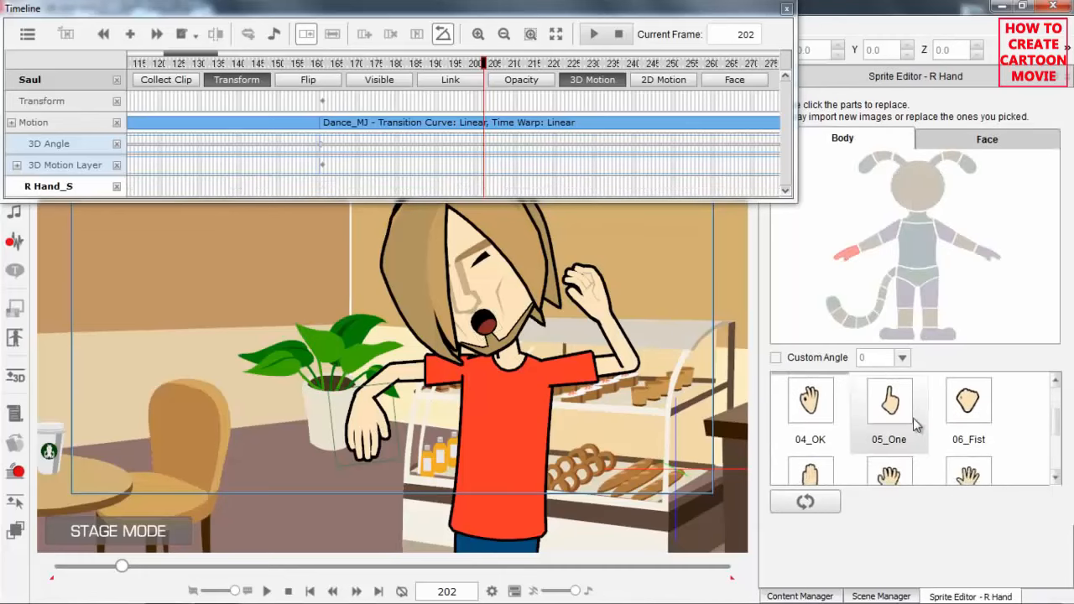
pyautogui.click(893, 403)
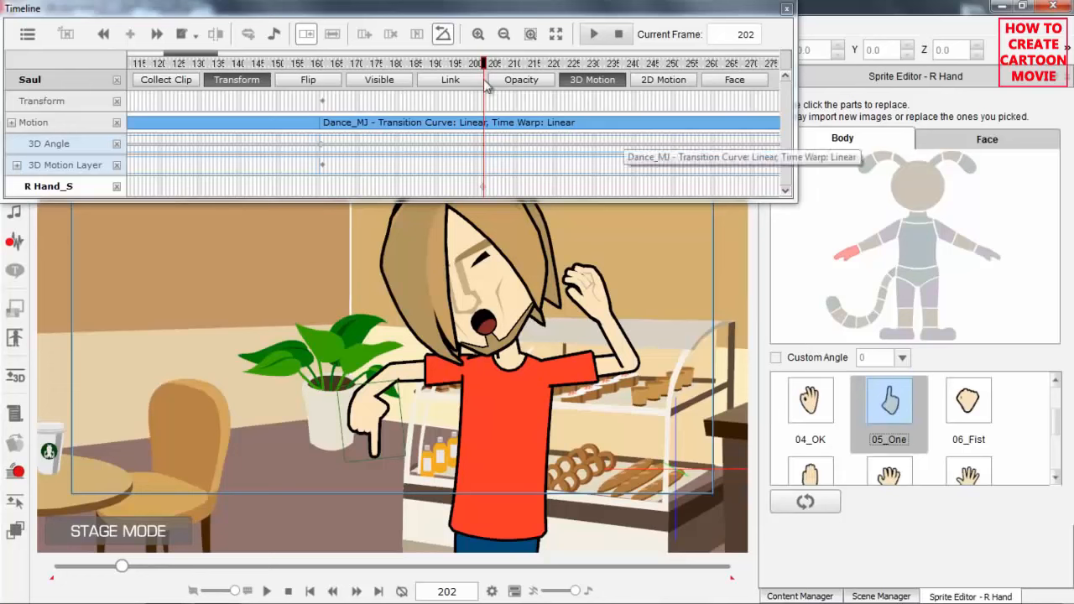
# Move to frame 250 and replace both of Saul's eyes with the 09_Stretch_An… sprite.
pyautogui.moveTo(515, 67); pyautogui.dragTo(673, 77)
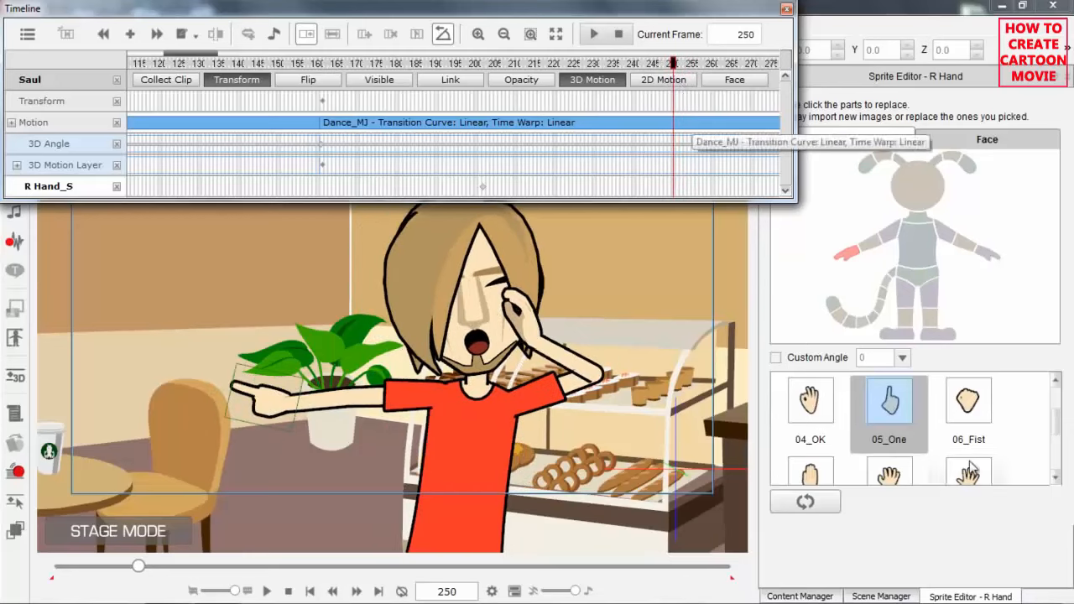
pyautogui.click(504, 288)
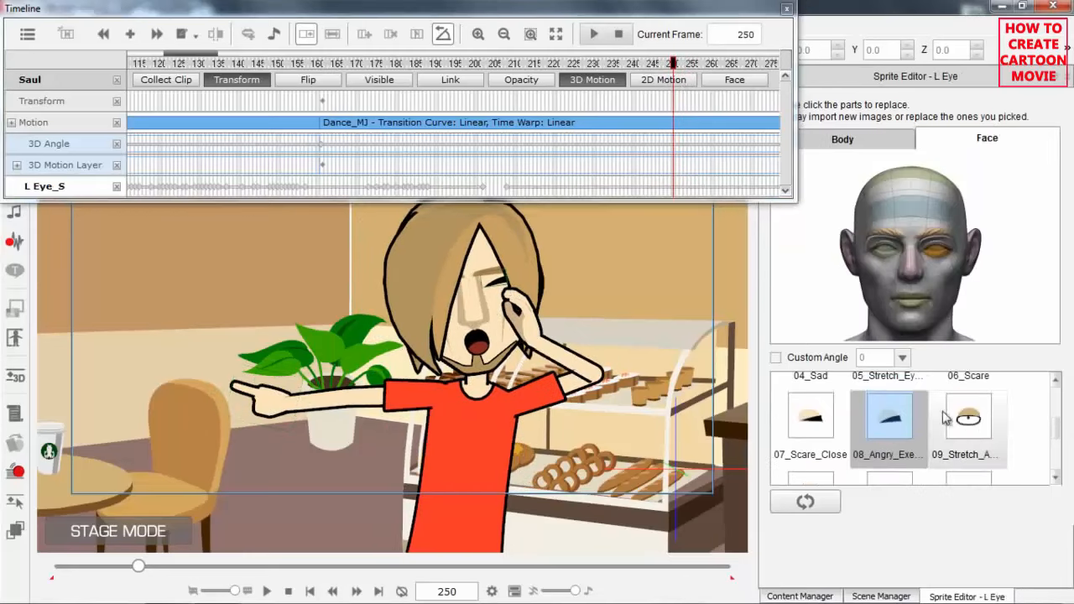
pyautogui.click(971, 427)
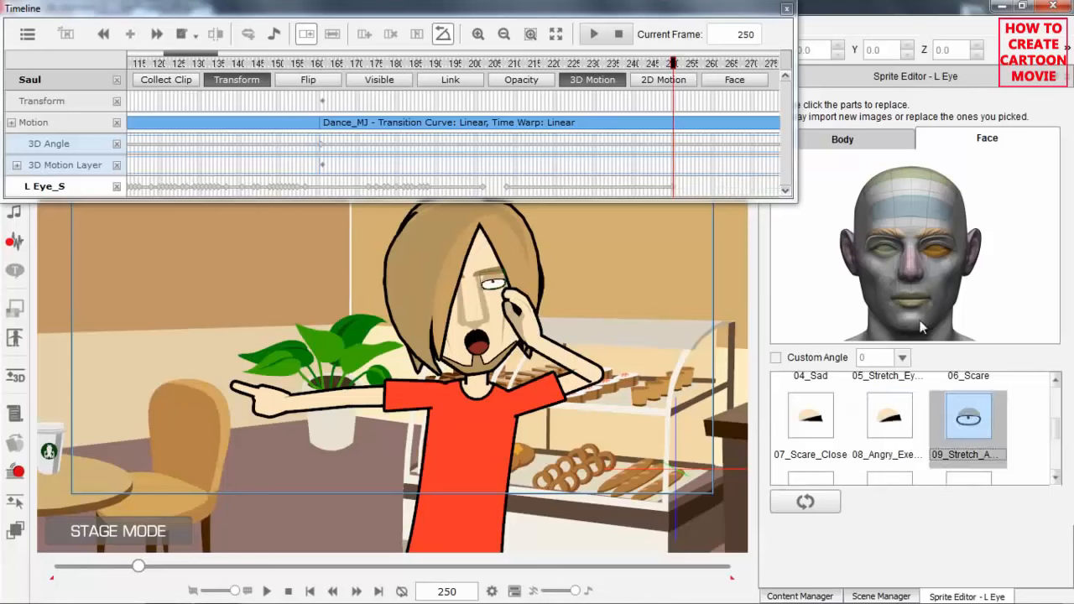
pyautogui.click(884, 250)
pyautogui.click(970, 416)
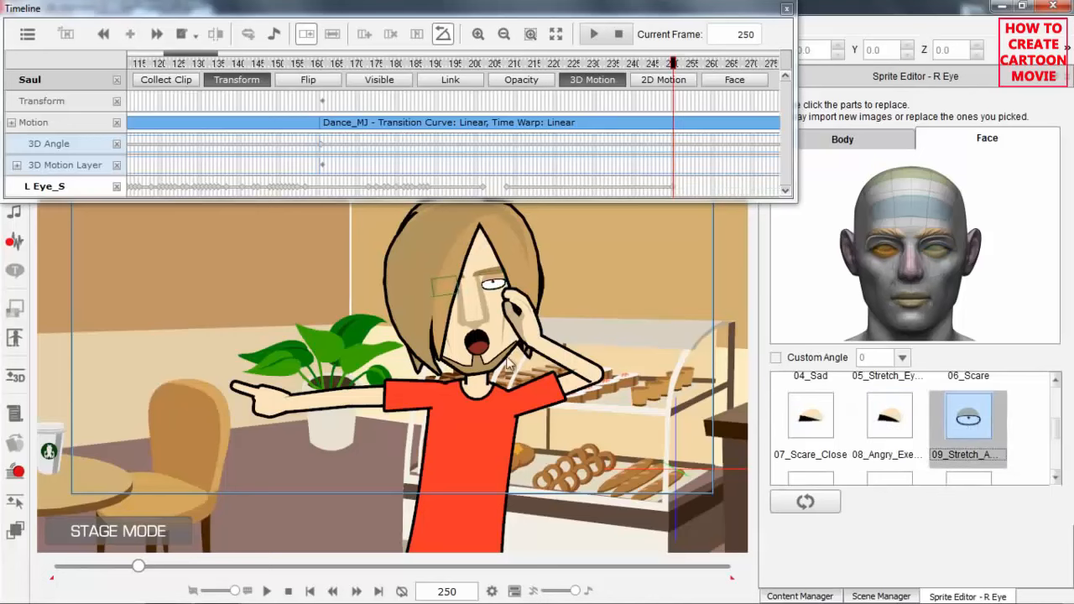
# Replace Saul's mouth with the 05_Raise_Left… sprite at frame 250.
pyautogui.click(474, 344)
pyautogui.moveTo(1057, 443); pyautogui.dragTo(1058, 406)
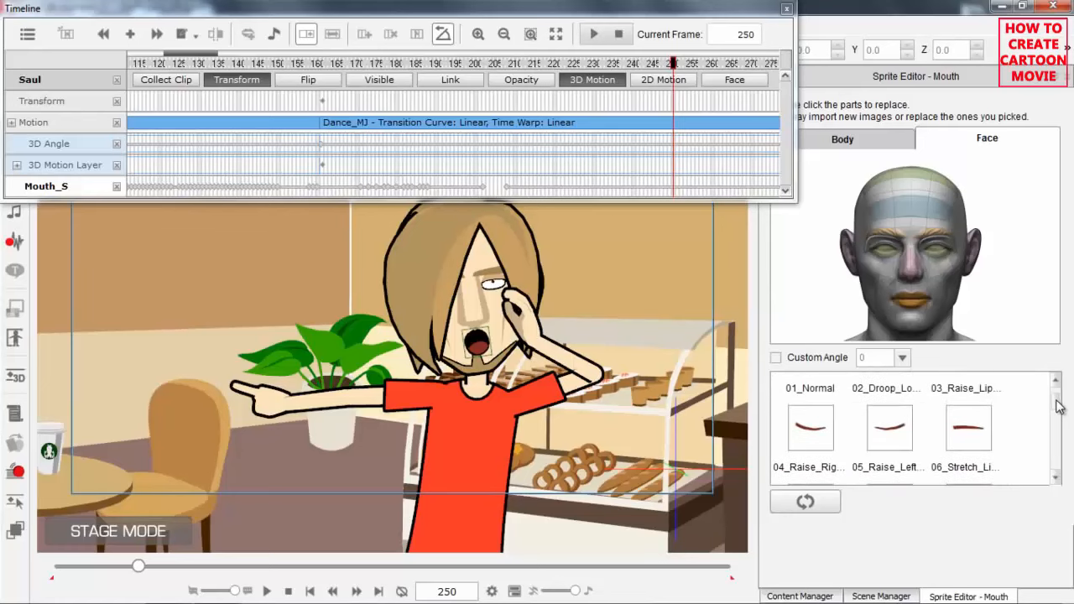
pyautogui.click(905, 428)
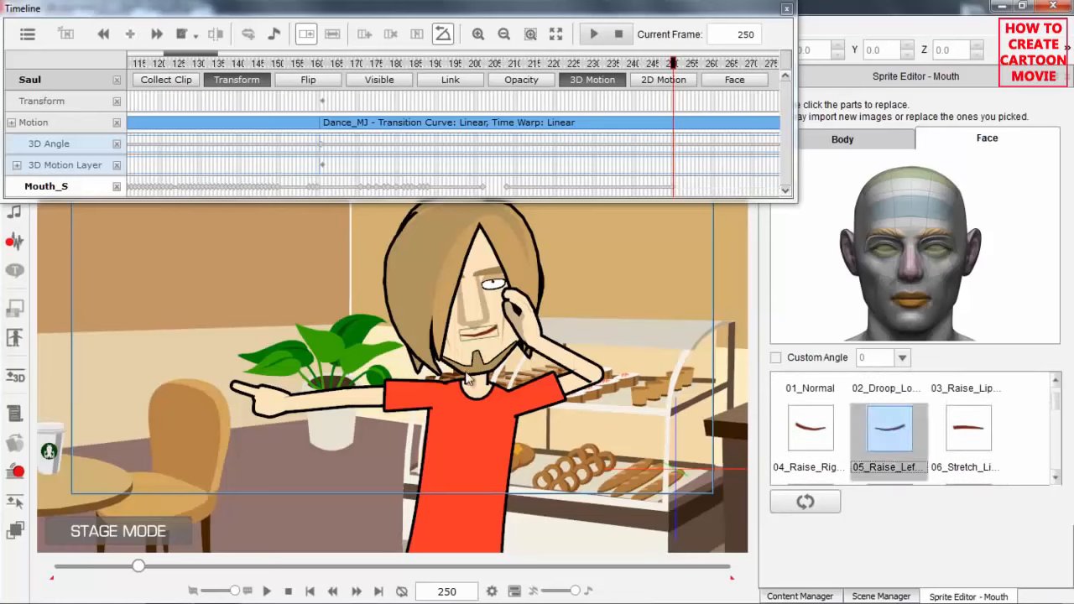
# Return Saul's right hand to the 01_Relaxed sprite at frame 250.
pyautogui.click(277, 399)
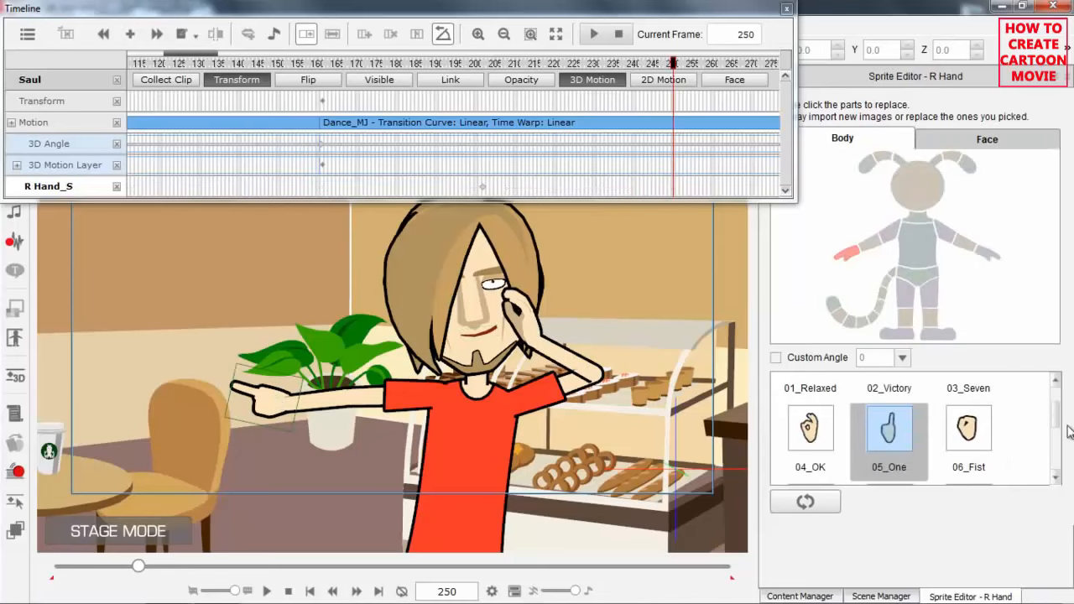
pyautogui.scroll(1, 810, 428)
pyautogui.click(803, 406)
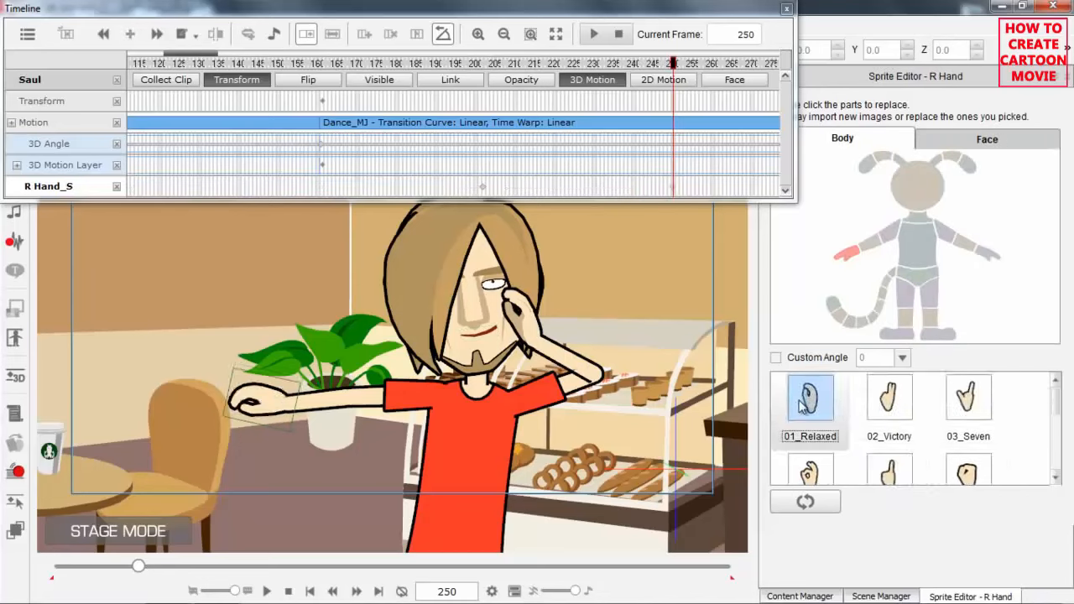
# Close the Timeline, play the animation onward from frame 250 with Saul's whole figure in view, and stop playback.
pyautogui.click(787, 10)
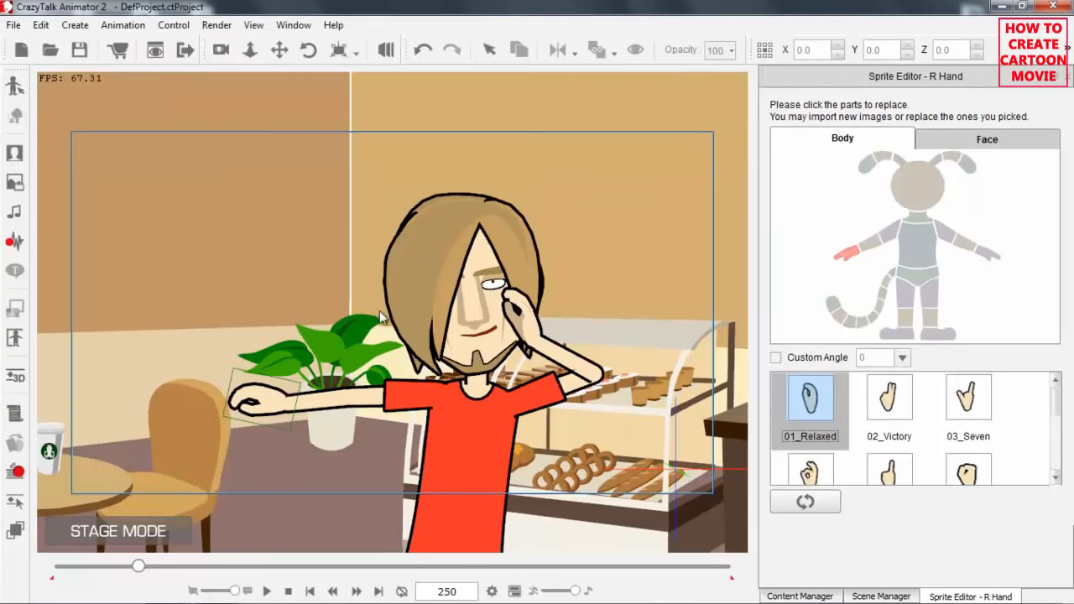
pyautogui.scroll(-5, 366, 271)
pyautogui.moveTo(423, 348); pyautogui.dragTo(429, 361)
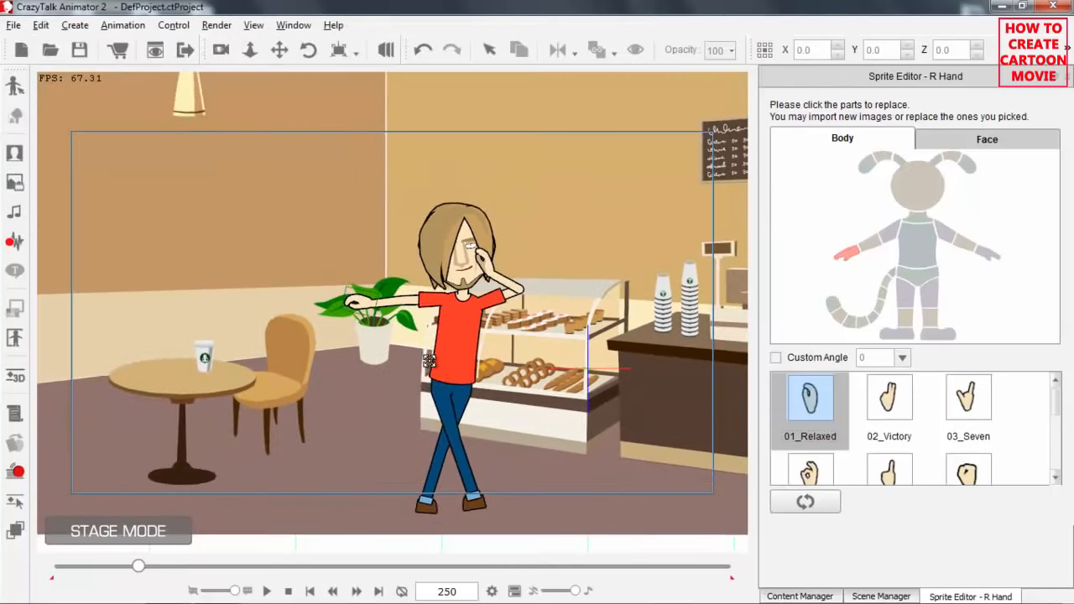
pyautogui.scroll(-1, 439, 399)
pyautogui.click(267, 591)
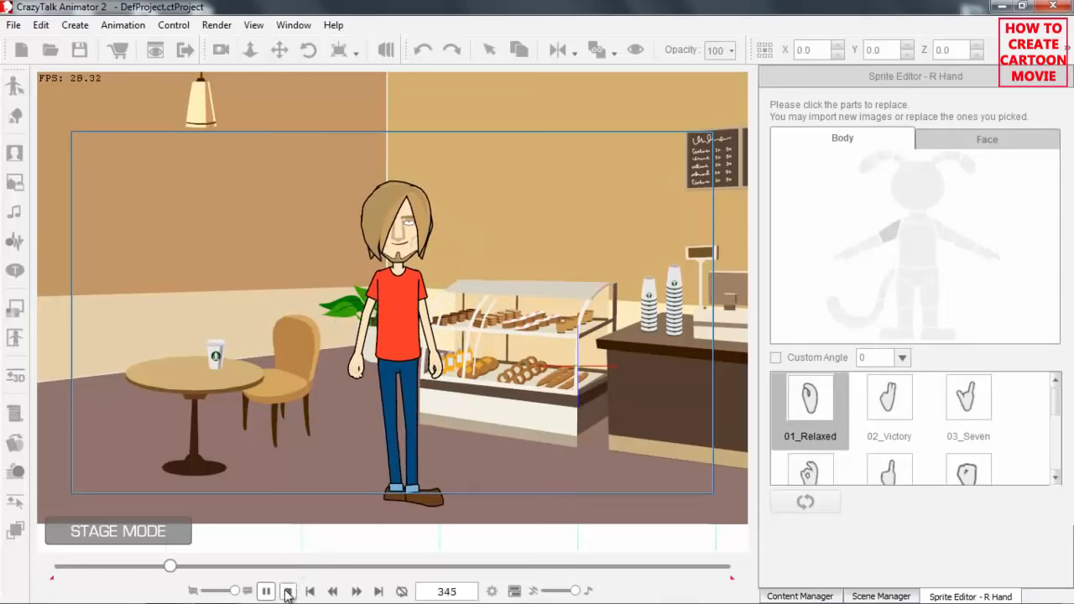
pyautogui.click(288, 591)
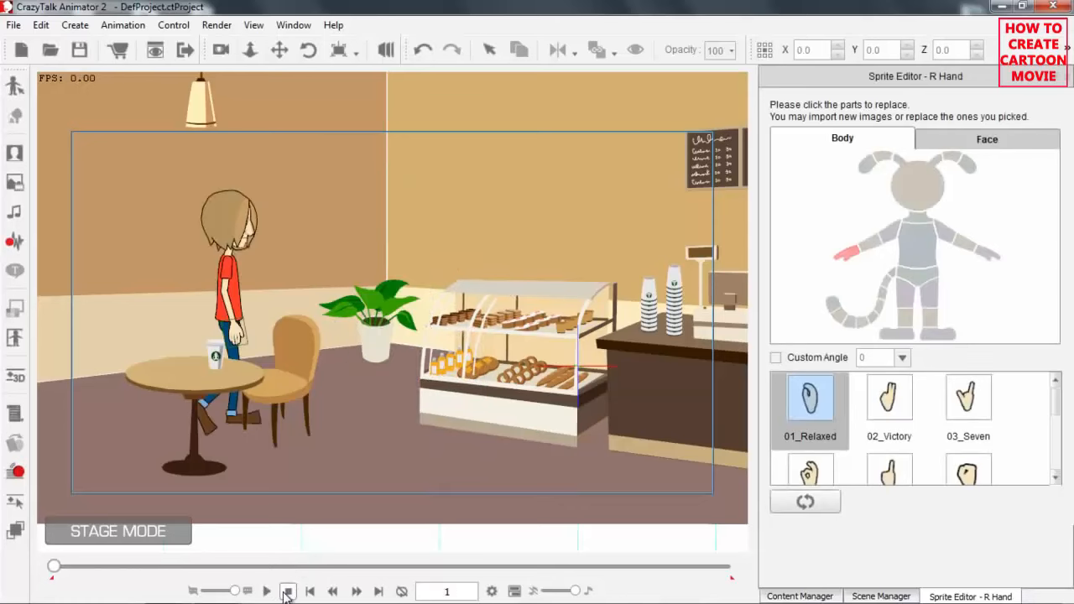
# Go to frame 204 of the dance and close the Sprite Editor.
pyautogui.click(74, 570)
pyautogui.moveTo(74, 570); pyautogui.dragTo(122, 566)
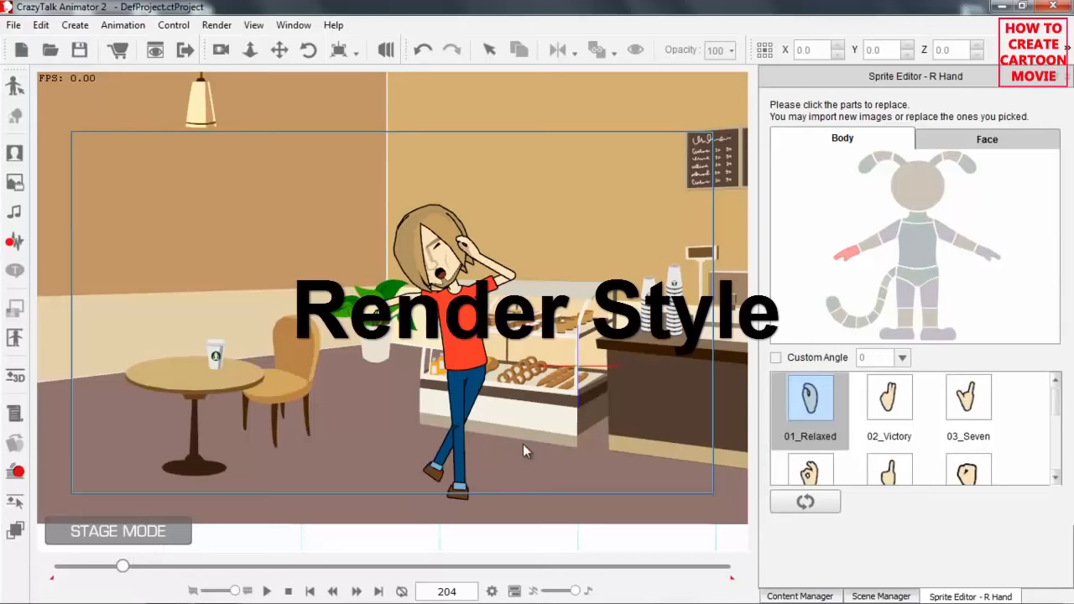
pyautogui.moveTo(579, 474); pyautogui.dragTo(497, 370)
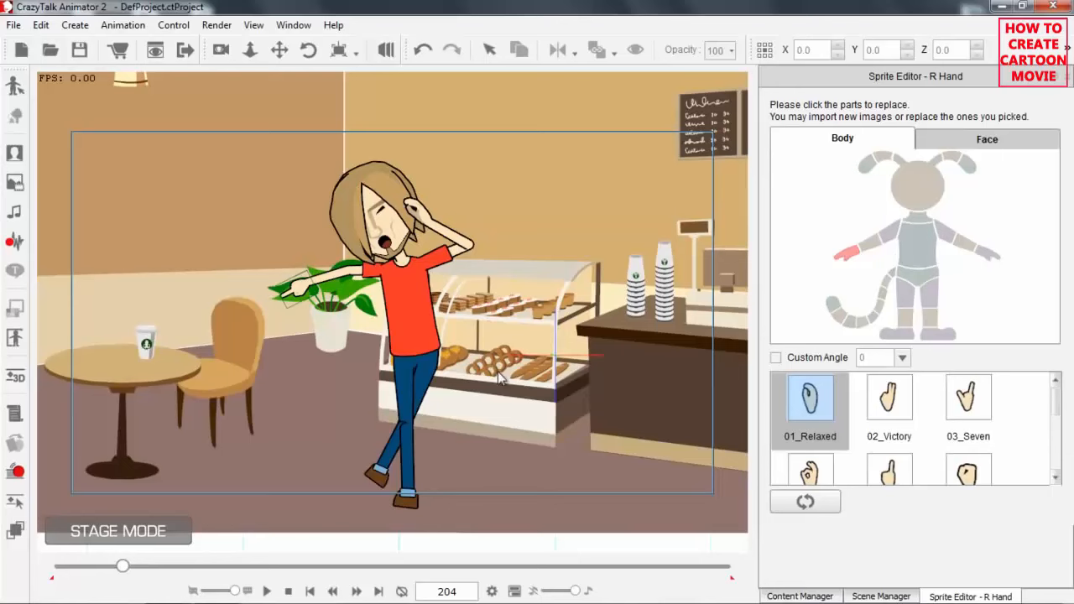
pyautogui.click(411, 281)
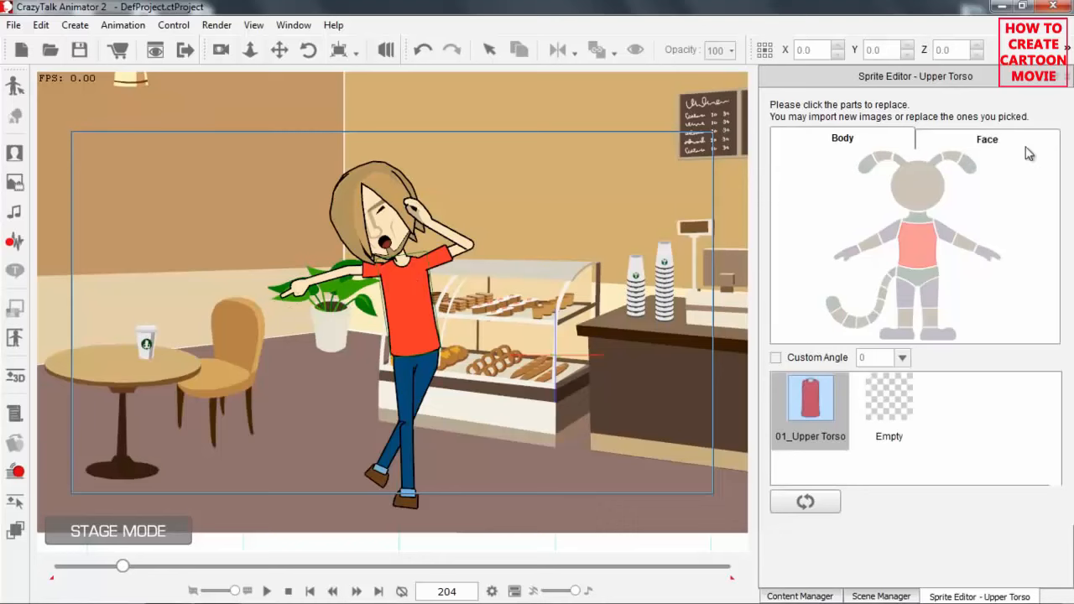
pyautogui.click(1068, 77)
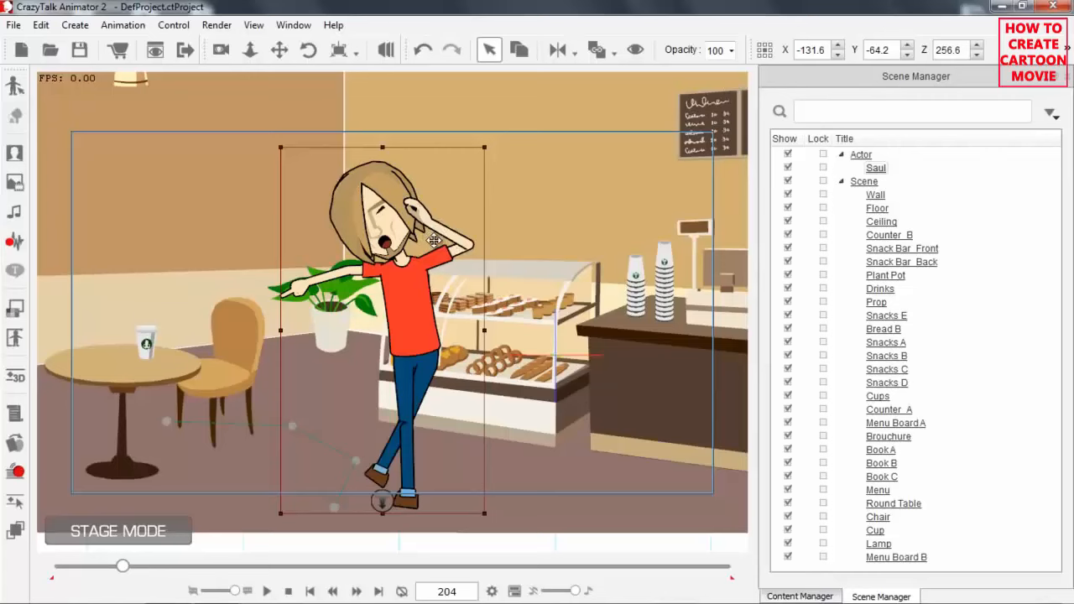
# Try the Neon, Pop Art, Retro and Line Art render styles on Saul, and settle on Neon.
pyautogui.click(16, 309)
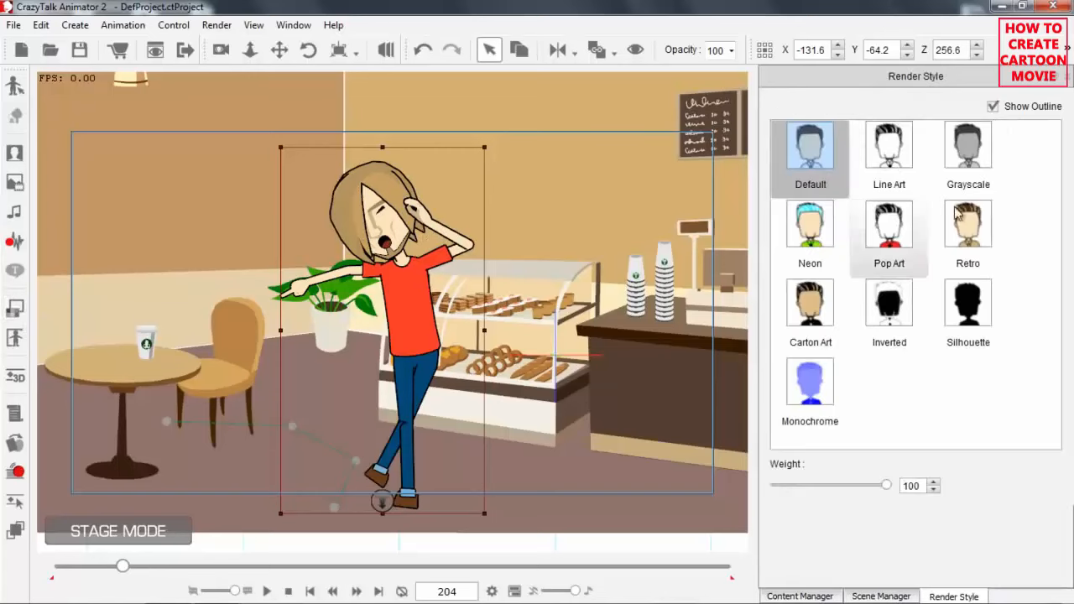
pyautogui.click(819, 225)
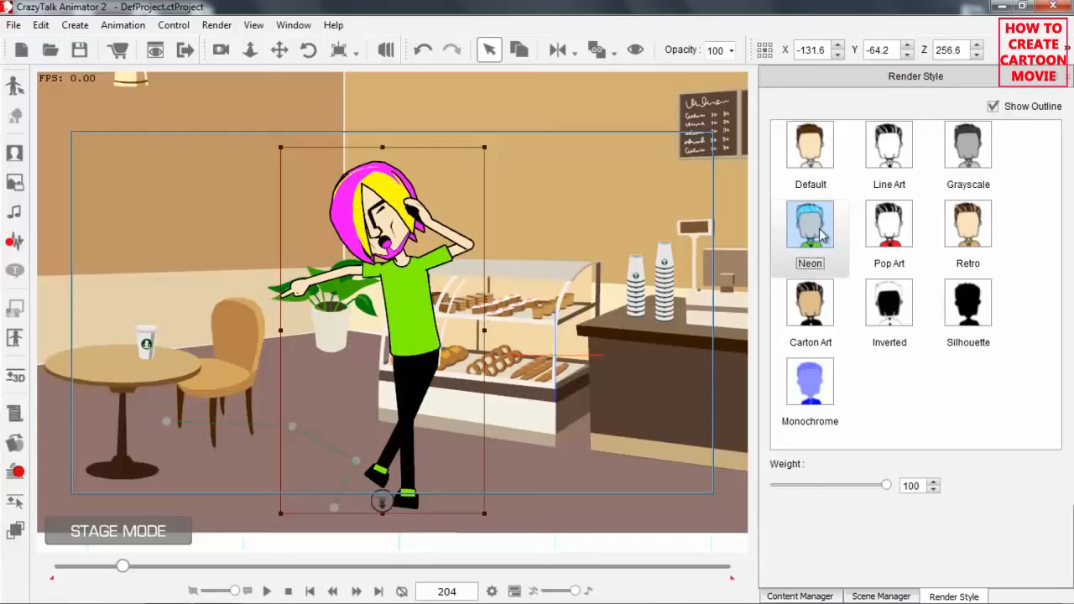
pyautogui.click(902, 236)
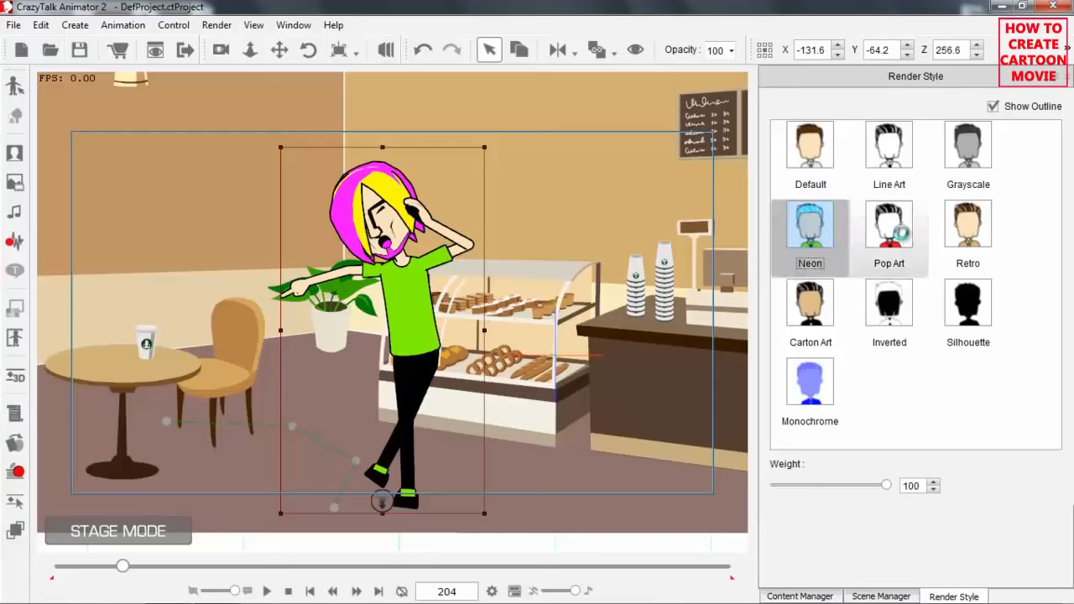
pyautogui.click(977, 230)
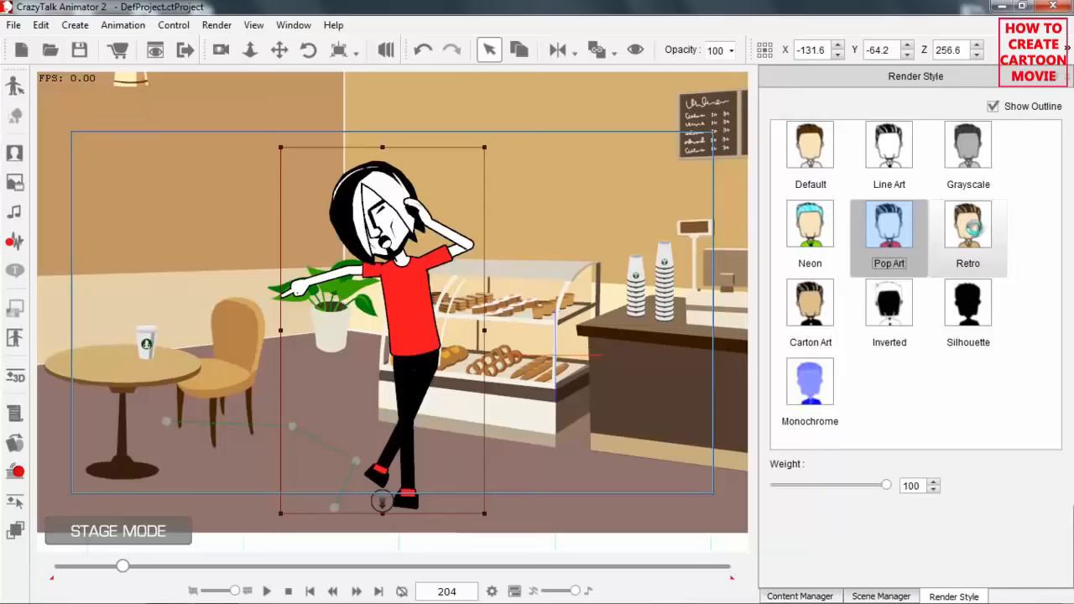
pyautogui.click(899, 154)
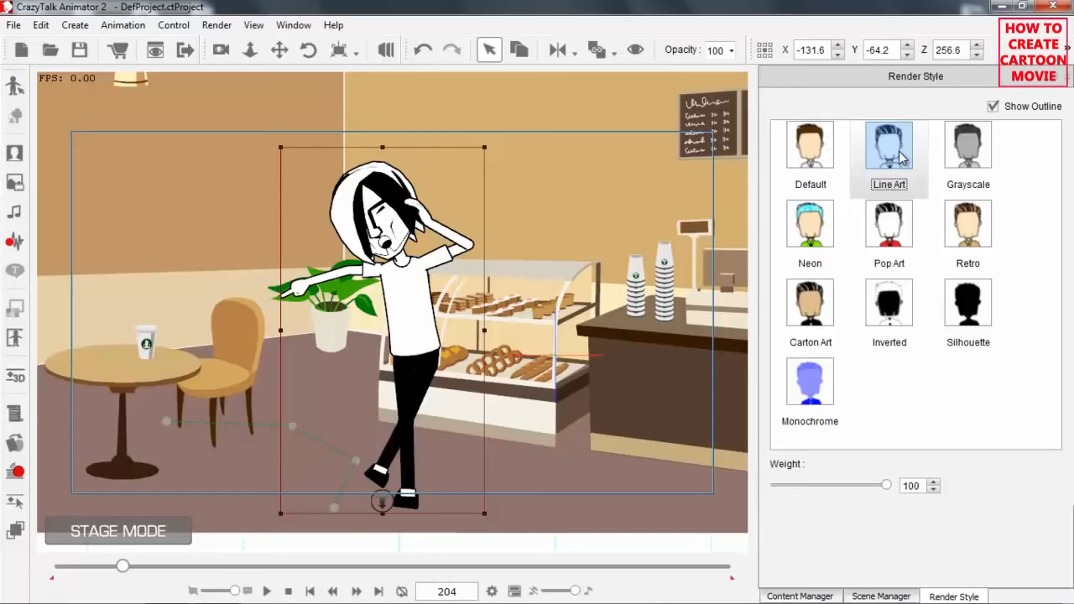
pyautogui.click(897, 160)
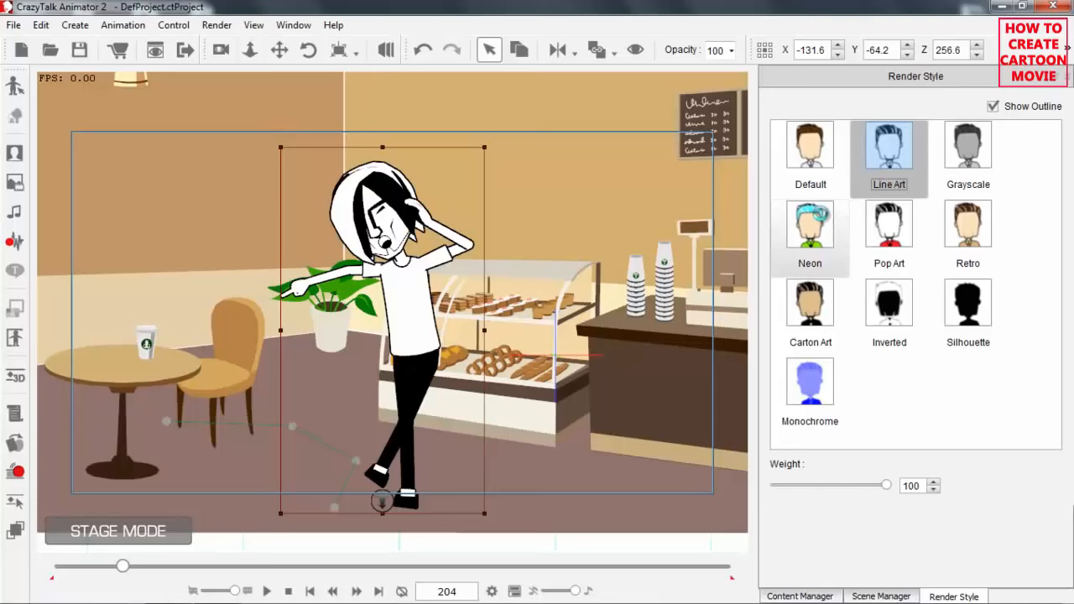
pyautogui.click(819, 215)
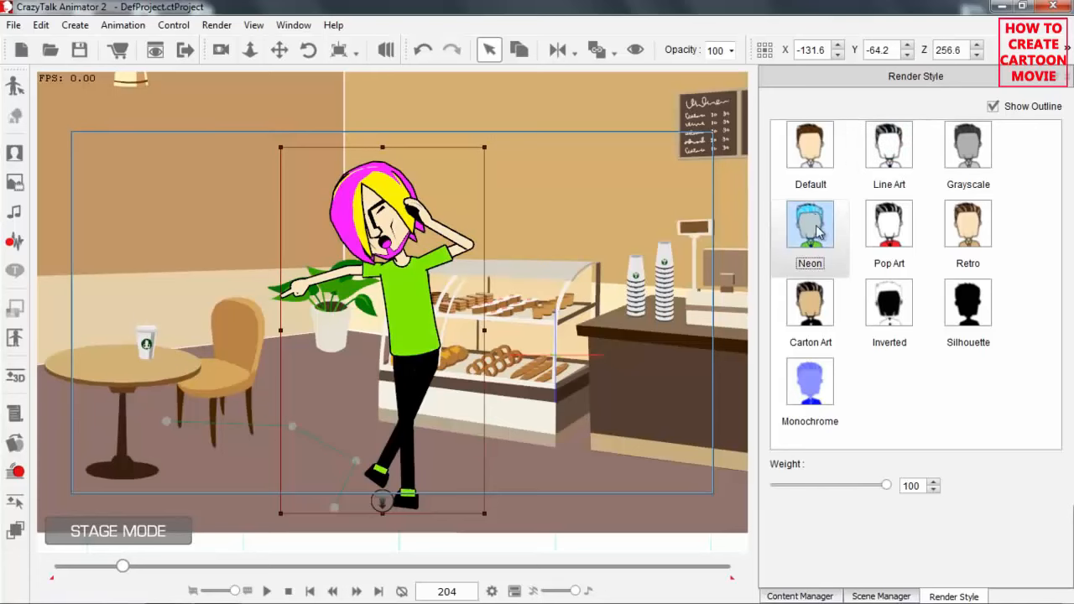
# Apply the Neon render style to the Snack Bar_Front scene object.
pyautogui.click(886, 596)
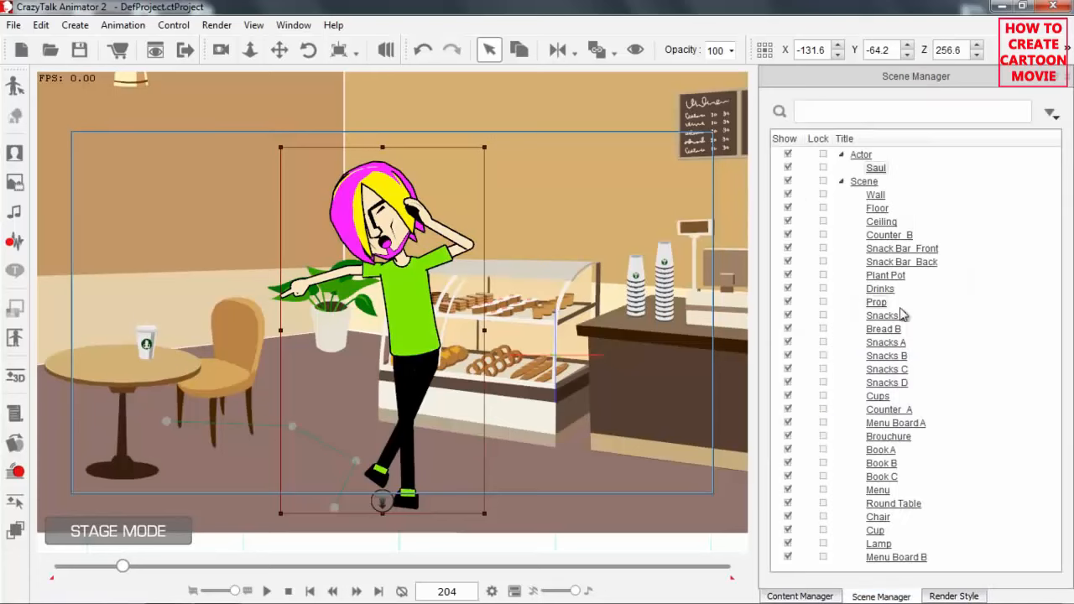
pyautogui.click(888, 275)
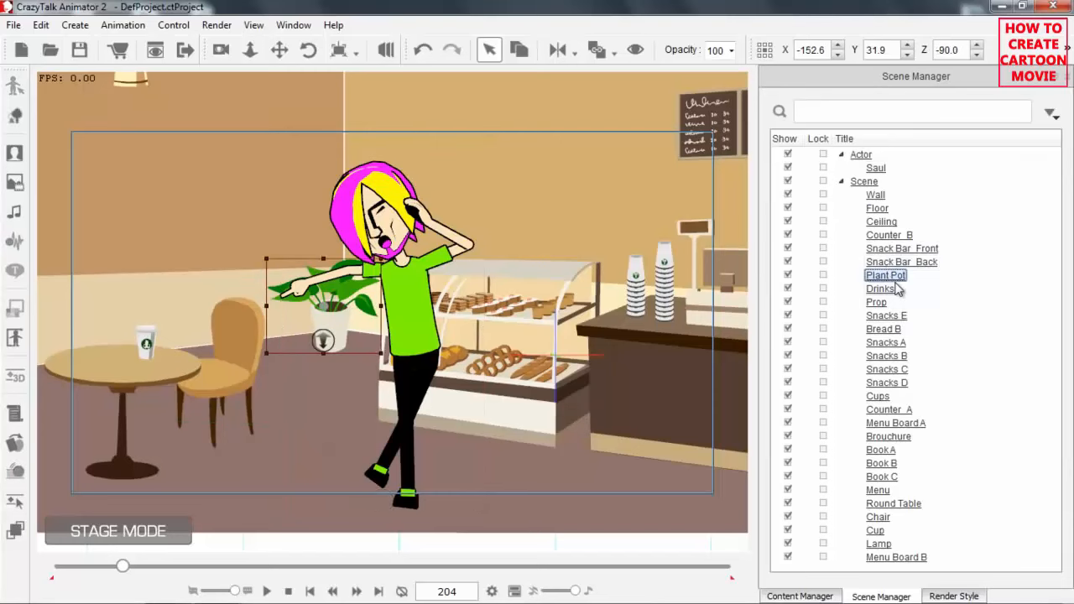
pyautogui.click(902, 249)
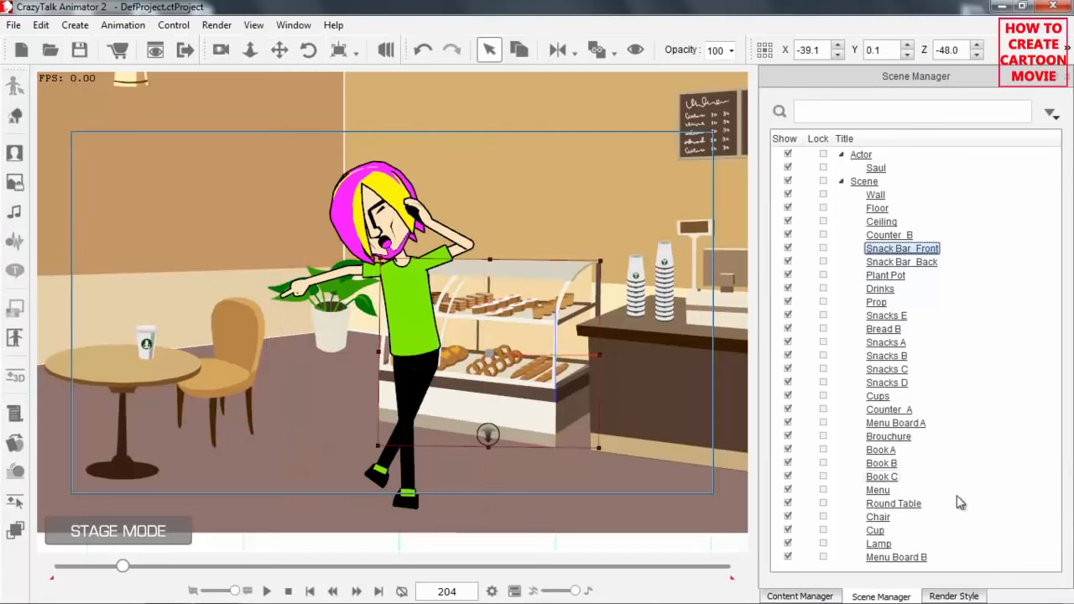
pyautogui.click(960, 595)
pyautogui.click(821, 225)
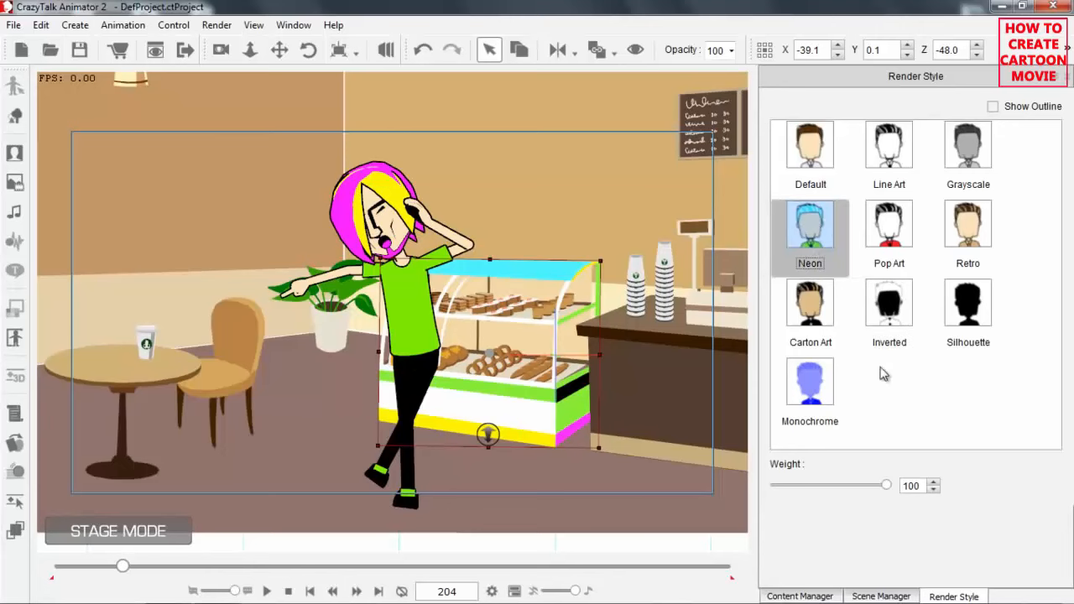
# Select every object in the Scene group and apply the Neon render style to them all.
pyautogui.click(893, 597)
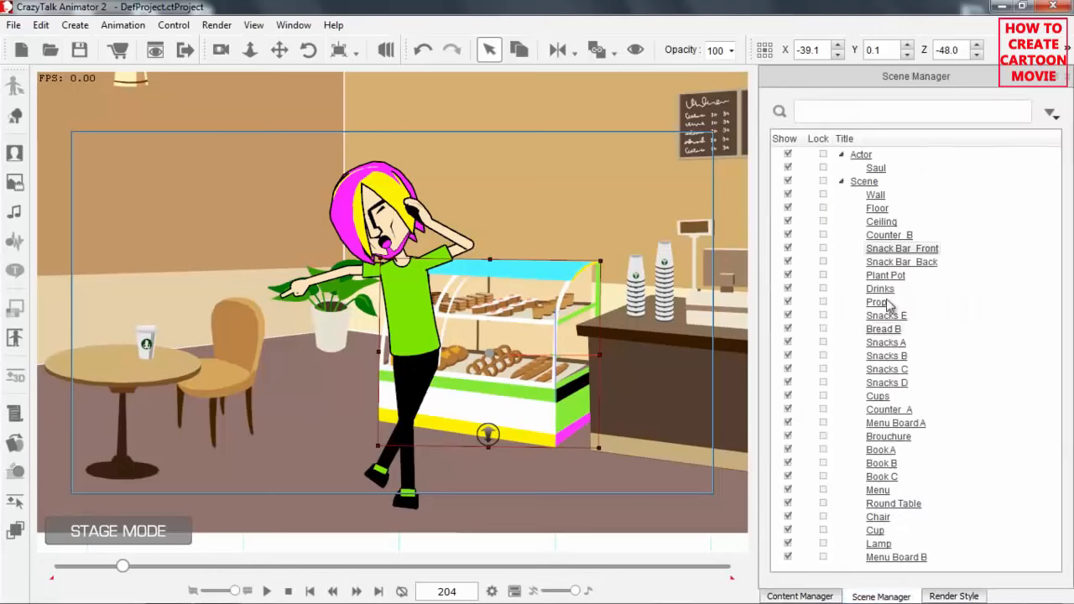
pyautogui.click(866, 183)
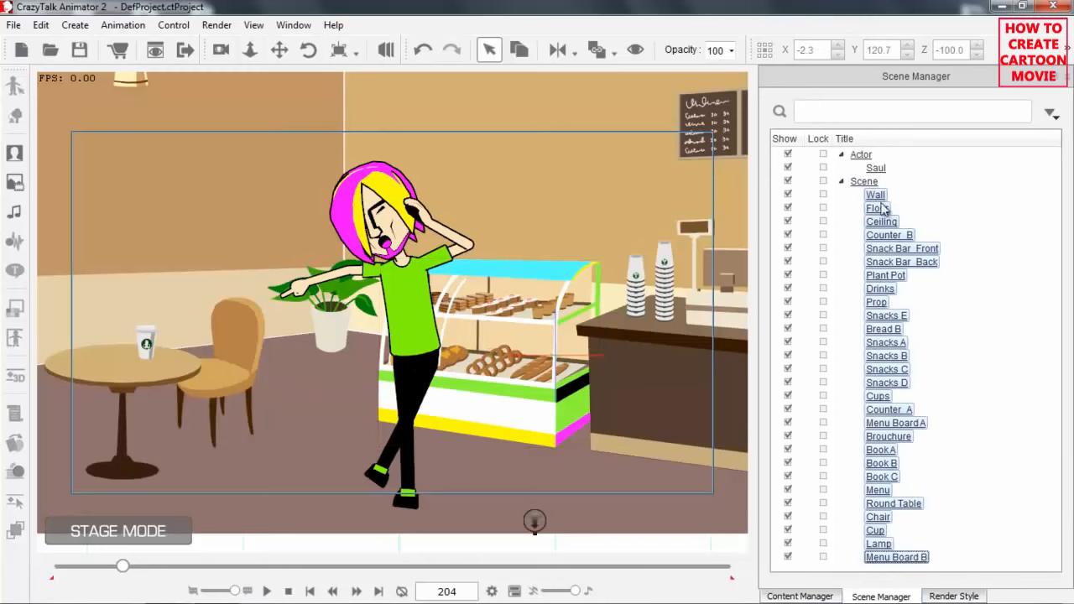
pyautogui.click(955, 596)
pyautogui.click(810, 227)
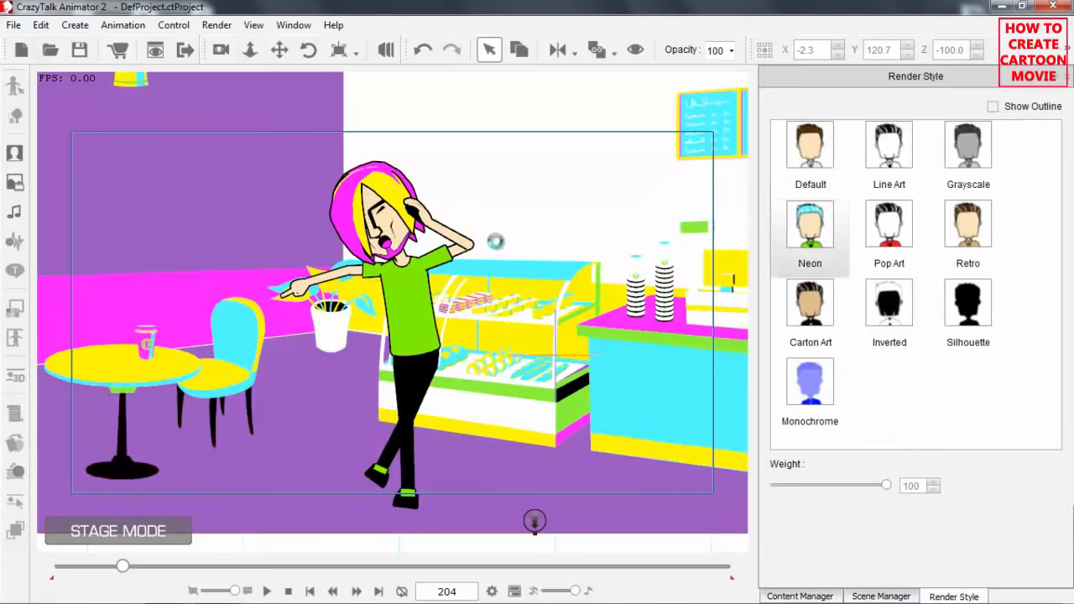
# Return Saul's render style to Default, leaving the scene objects in Neon.
pyautogui.moveTo(507, 204); pyautogui.dragTo(566, 182)
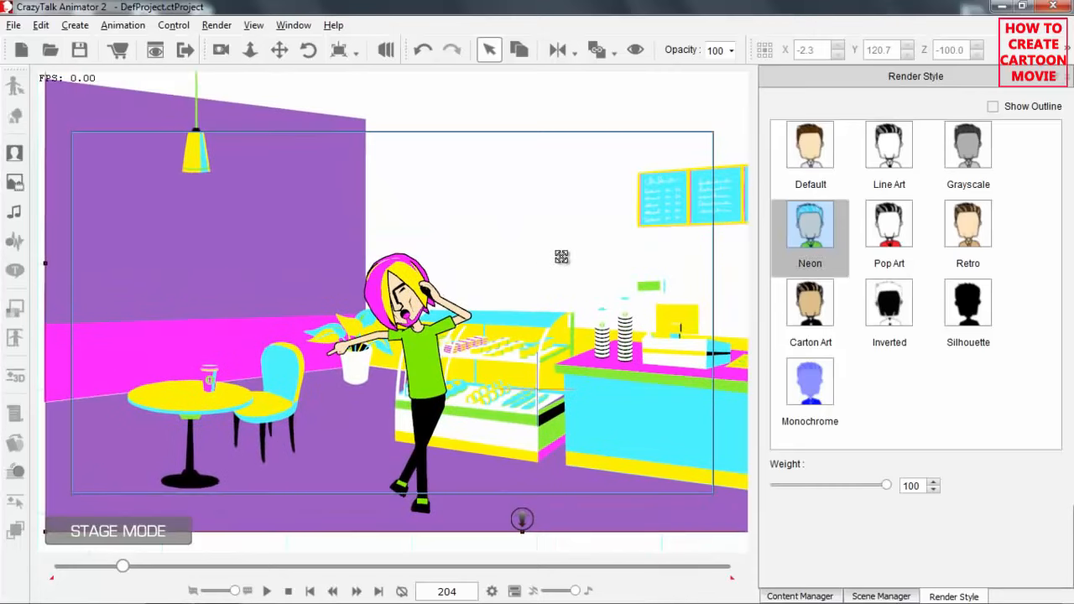
pyautogui.moveTo(561, 257); pyautogui.dragTo(563, 209)
pyautogui.moveTo(563, 312); pyautogui.dragTo(476, 203)
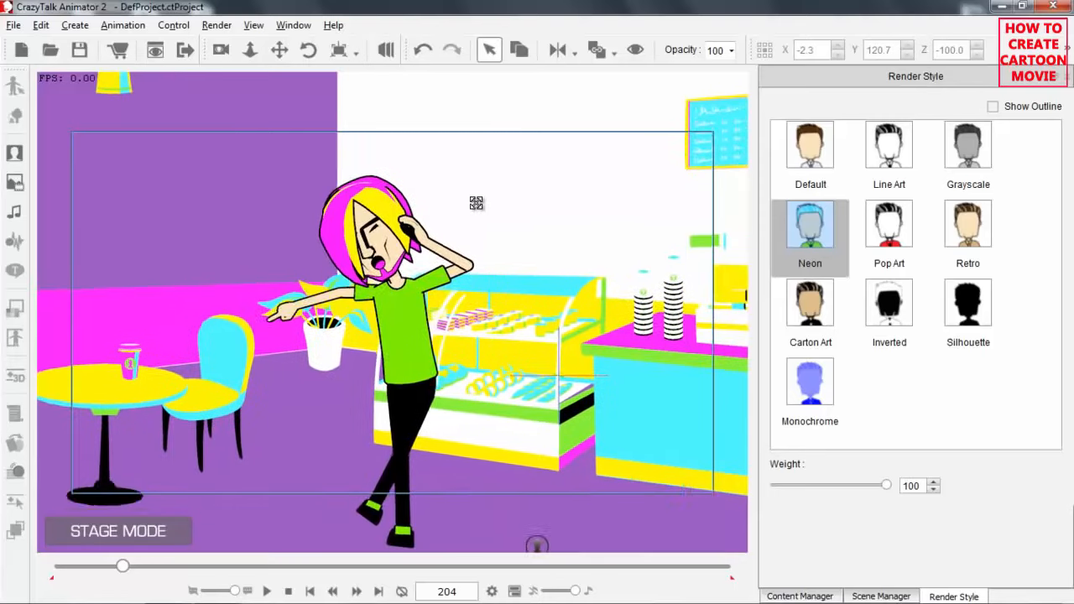
pyautogui.click(401, 294)
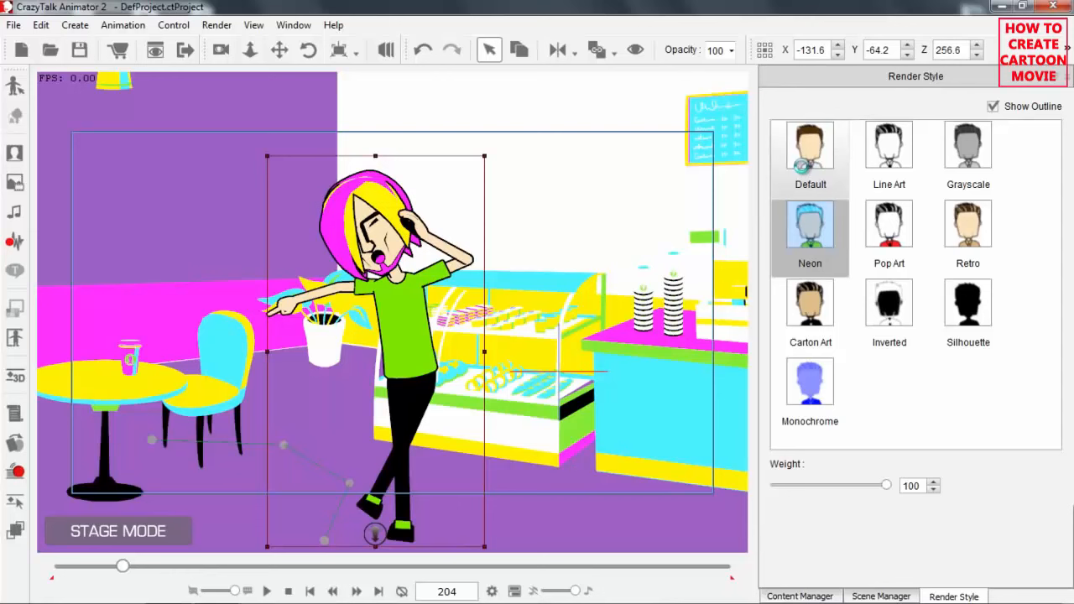
pyautogui.click(802, 166)
pyautogui.moveTo(601, 289); pyautogui.dragTo(612, 281)
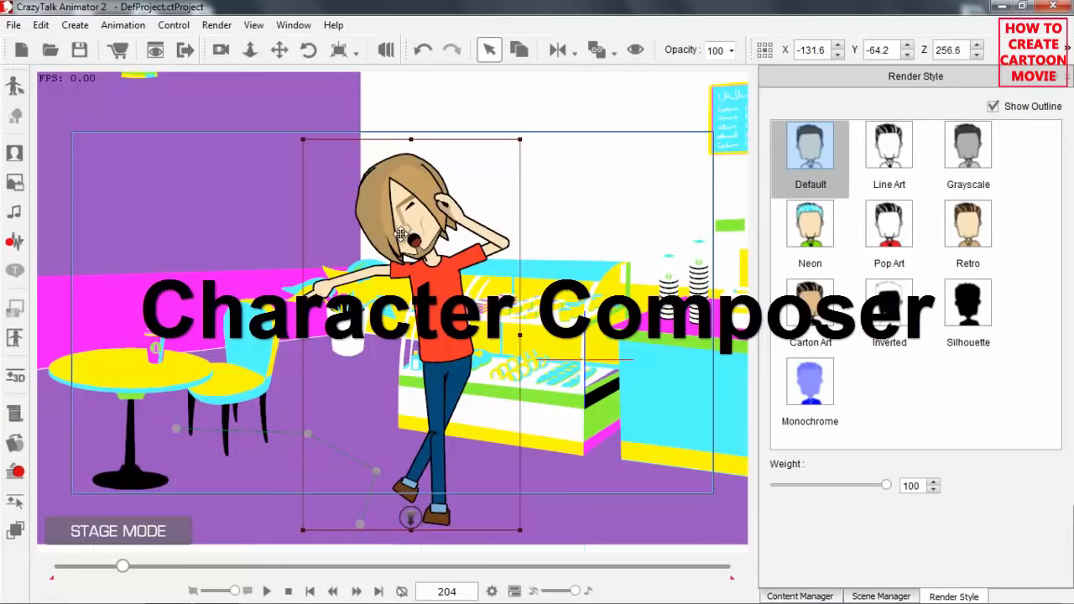
# Open Saul in the Character Composer and try the Air Head, Stretchy, Strong, Hobbit and Bottom-heavy proportions before restoring 1 Default.
pyautogui.click(14, 88)
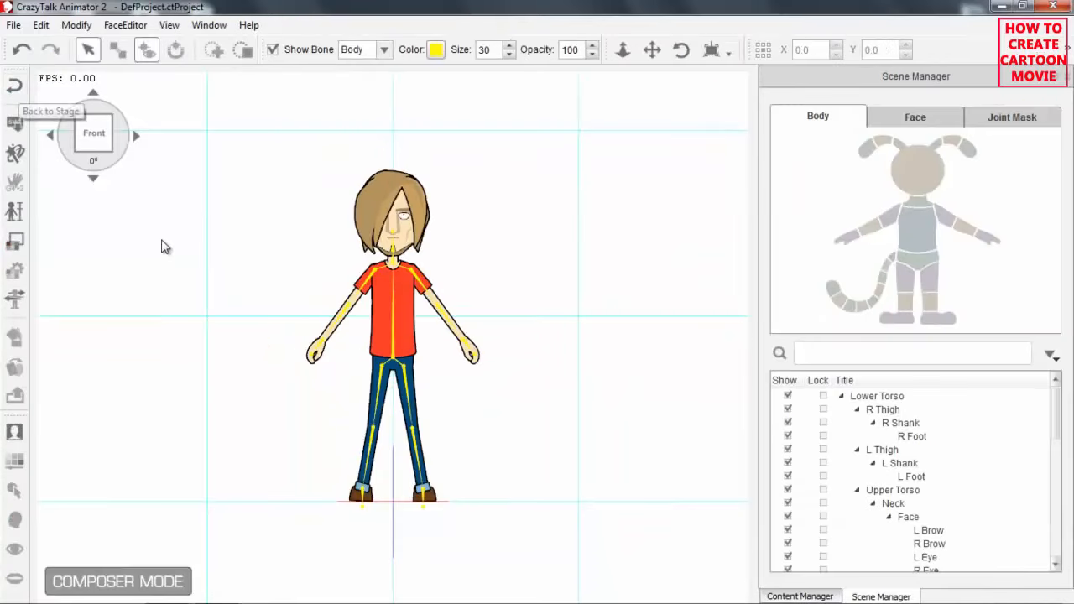
pyautogui.click(17, 212)
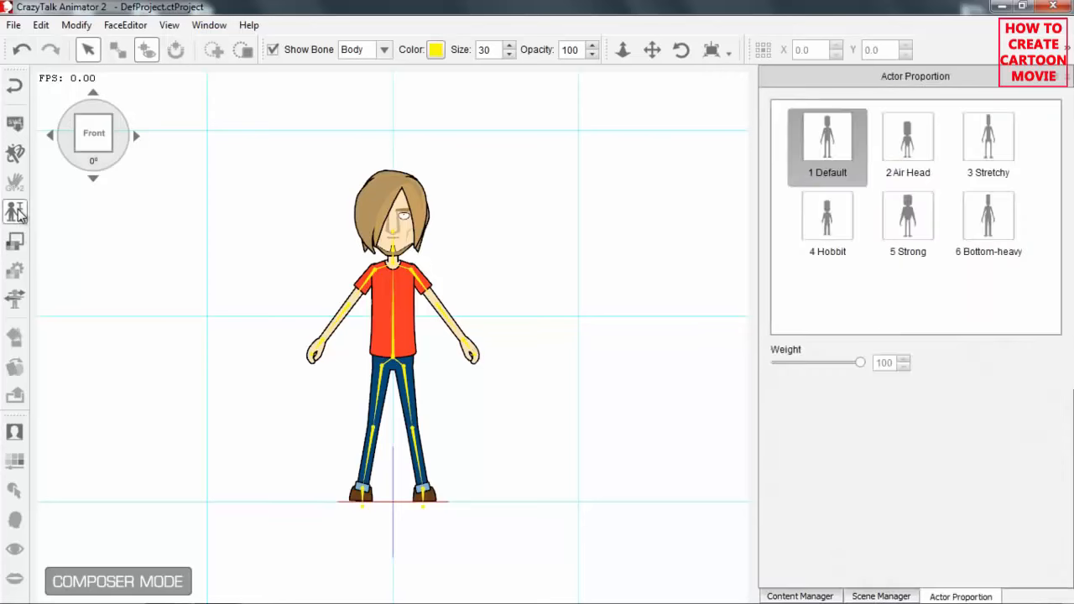
pyautogui.click(923, 157)
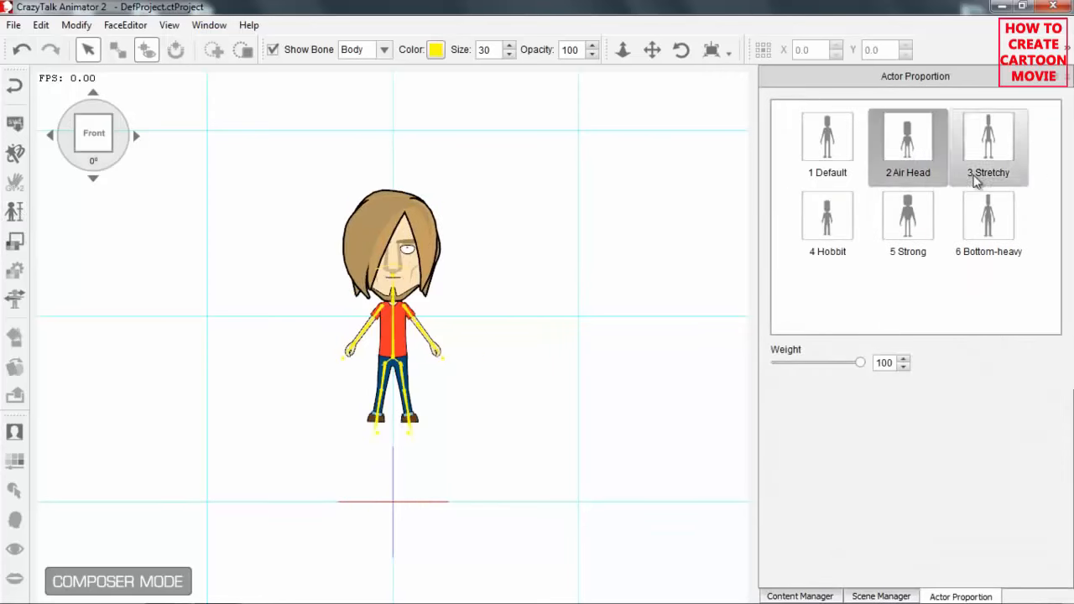
pyautogui.click(990, 153)
pyautogui.click(921, 223)
pyautogui.click(839, 230)
pyautogui.click(976, 232)
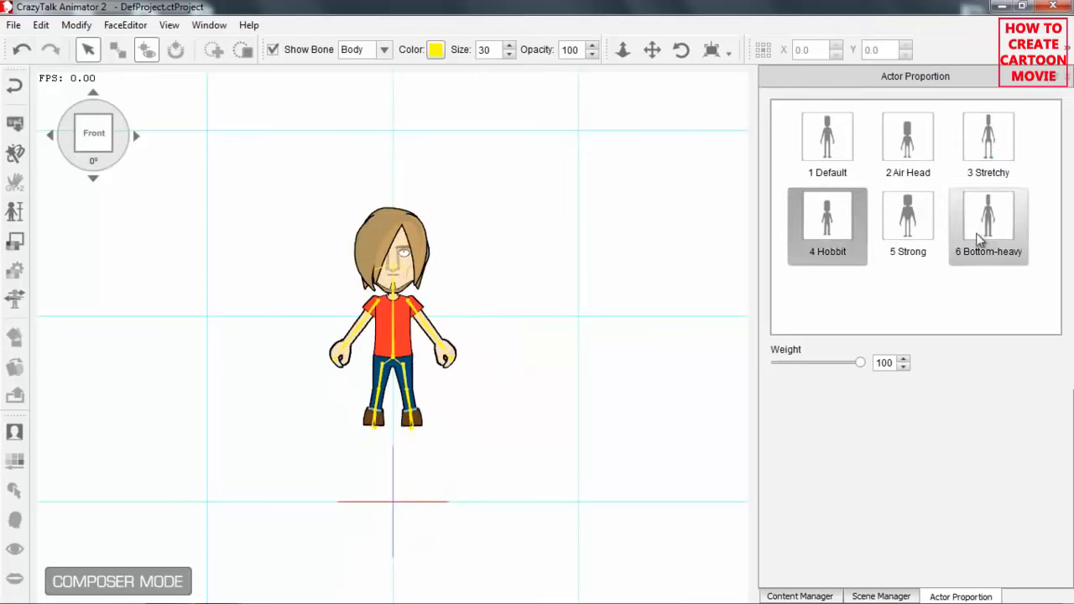
pyautogui.click(842, 151)
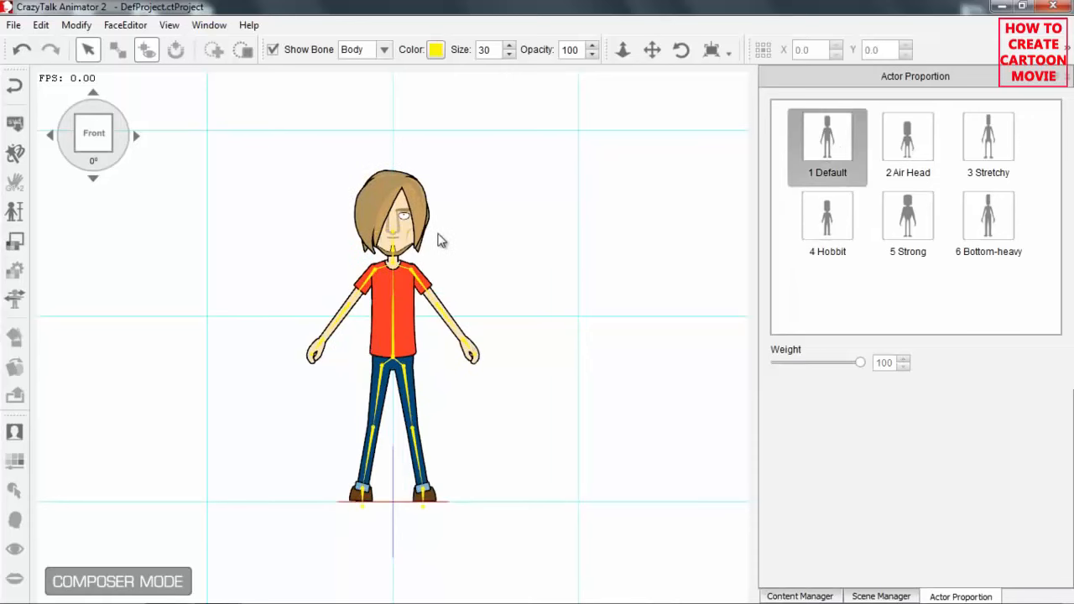
# Replace Saul's hair with the Hair_01 template from the G2 Hair collection.
pyautogui.click(801, 596)
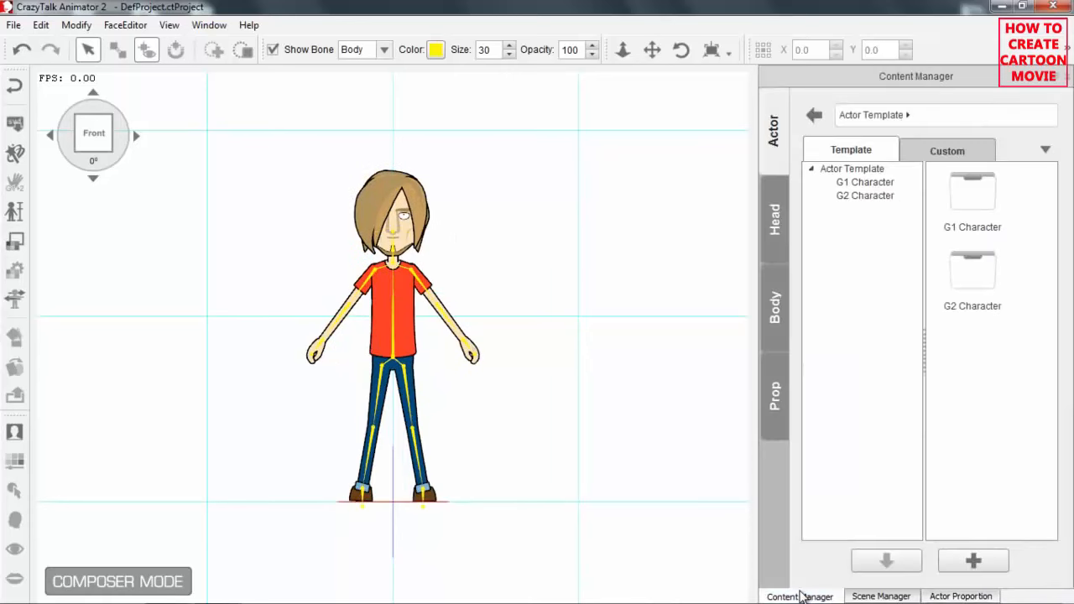
pyautogui.scroll(5, 504, 98)
pyautogui.moveTo(504, 98); pyautogui.dragTo(525, 157)
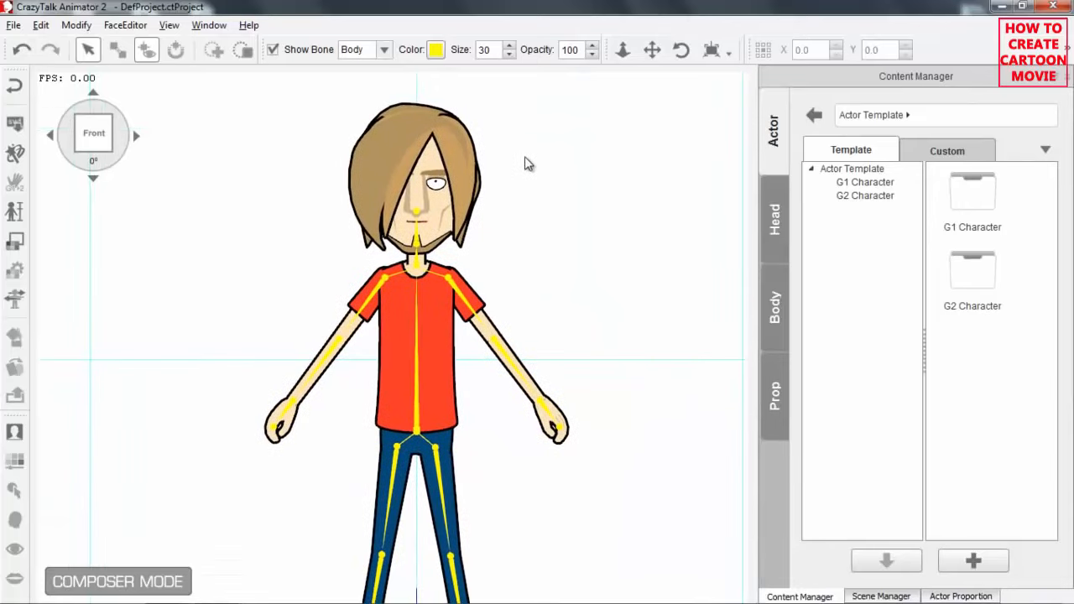
pyautogui.click(776, 220)
pyautogui.click(828, 195)
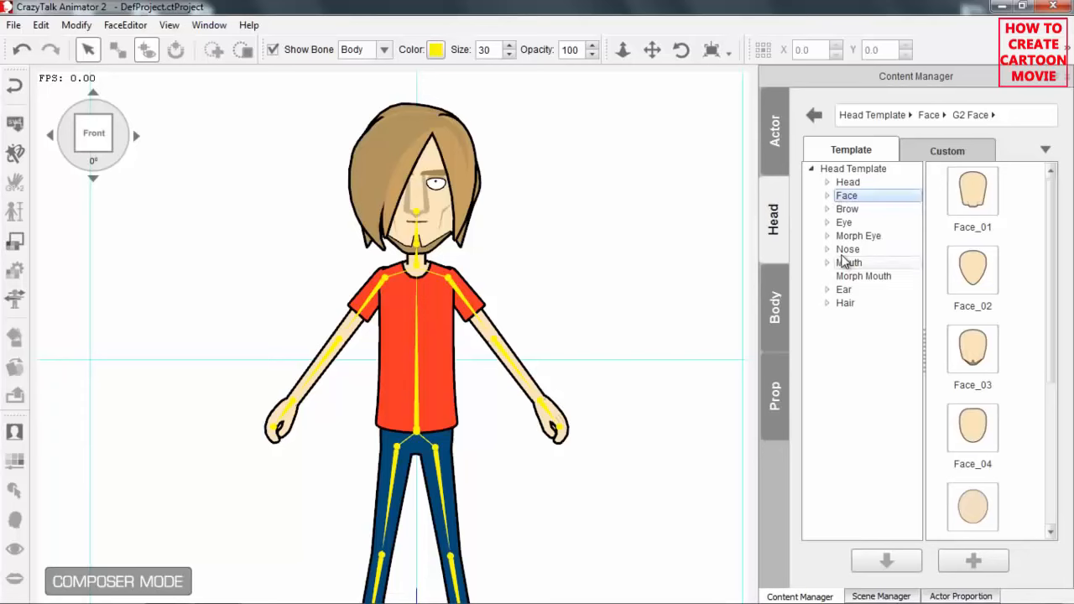
pyautogui.click(846, 304)
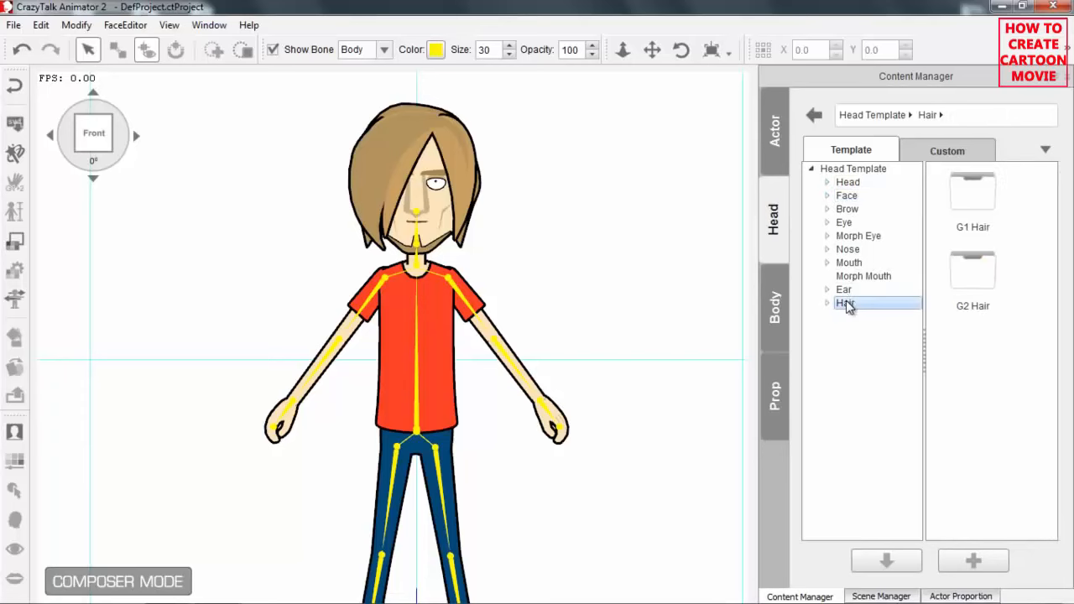
pyautogui.doubleClick(977, 288)
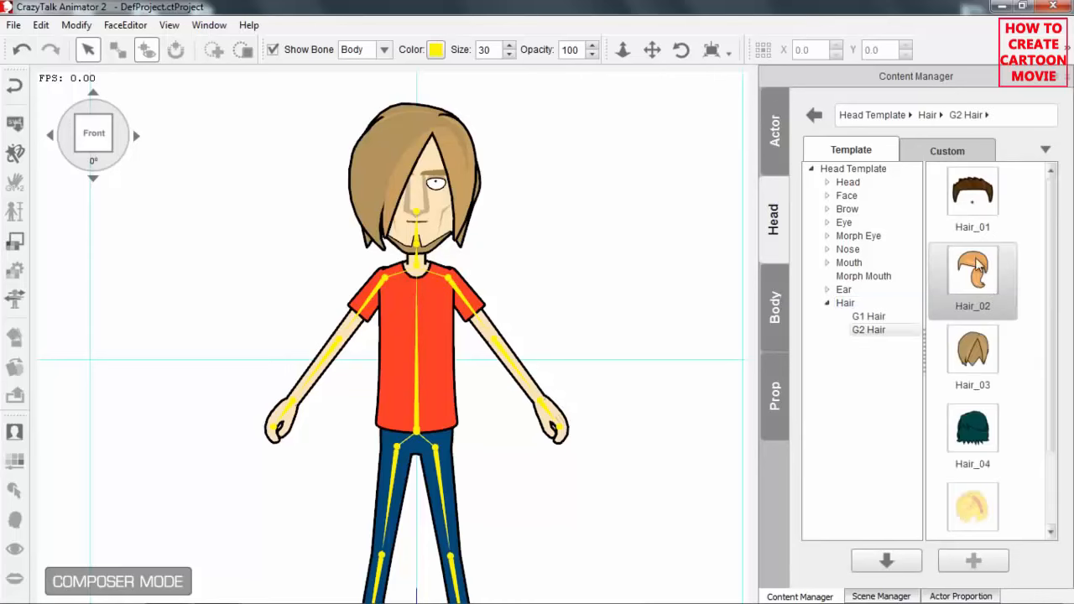
pyautogui.doubleClick(974, 195)
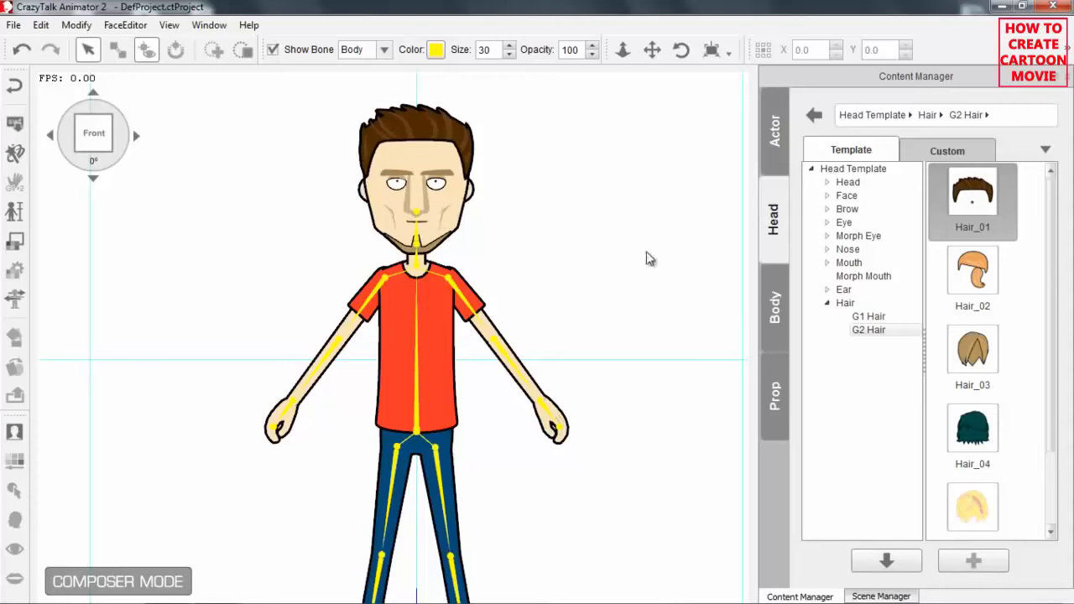
# Replace Saul's face with the Face_02 template from the G2 Face collection.
pyautogui.click(828, 197)
pyautogui.click(870, 223)
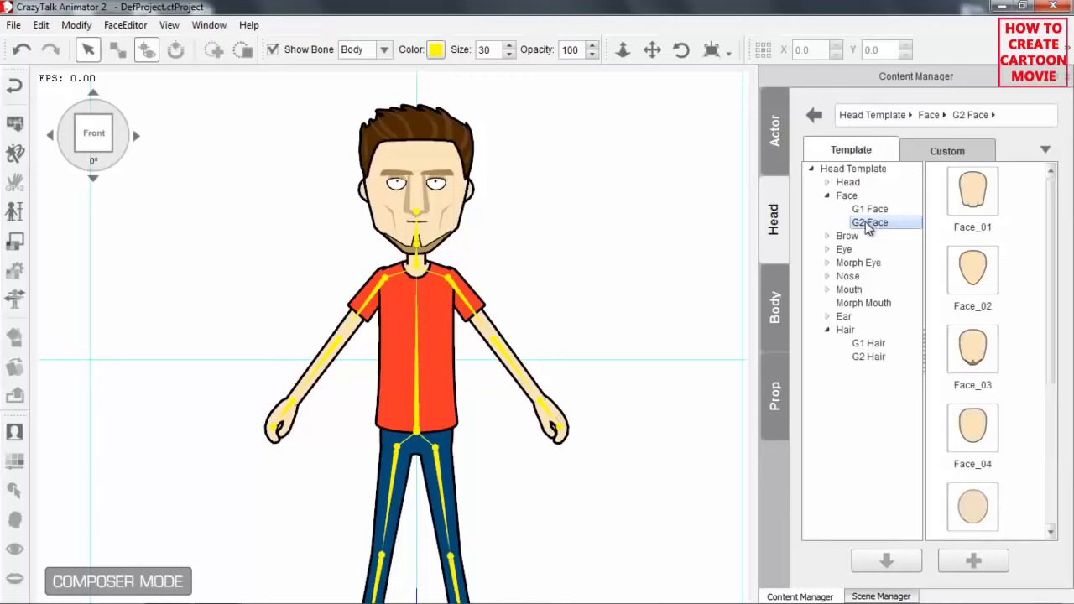
pyautogui.doubleClick(975, 273)
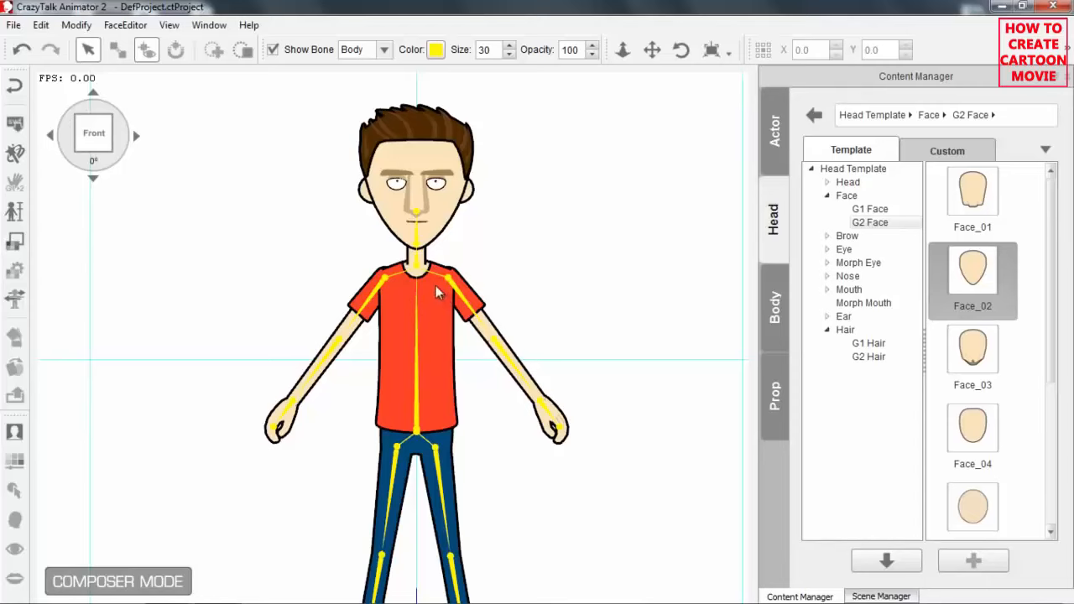
# Replace Saul's body with the Body_01 shirt-and-tie outfit from the G2 body templates.
pyautogui.scroll(-2, 448, 250)
pyautogui.moveTo(457, 316); pyautogui.dragTo(462, 261)
pyautogui.scroll(-1, 464, 237)
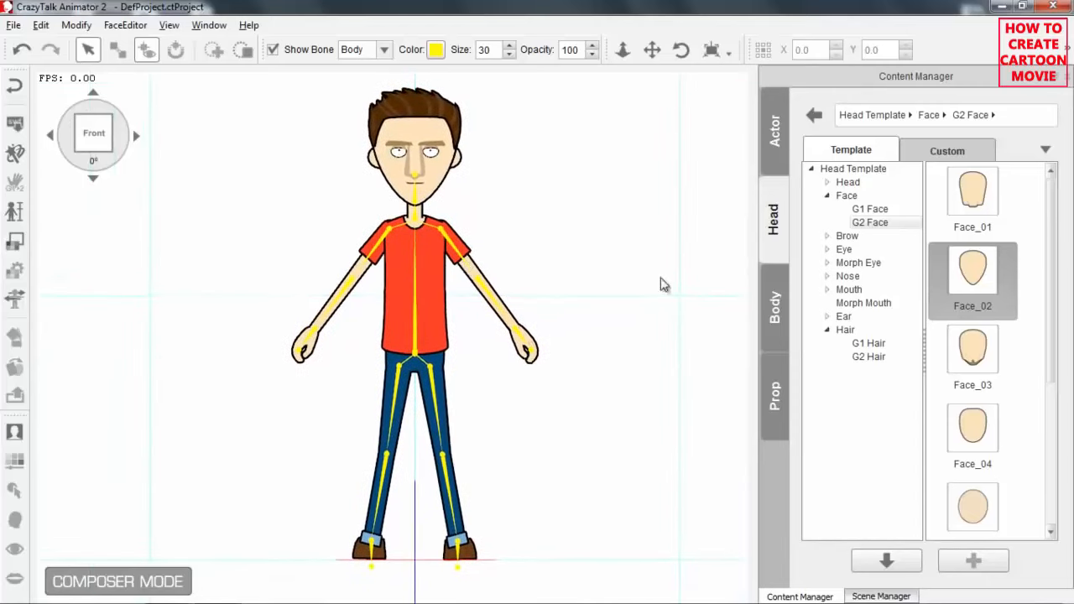
pyautogui.click(771, 312)
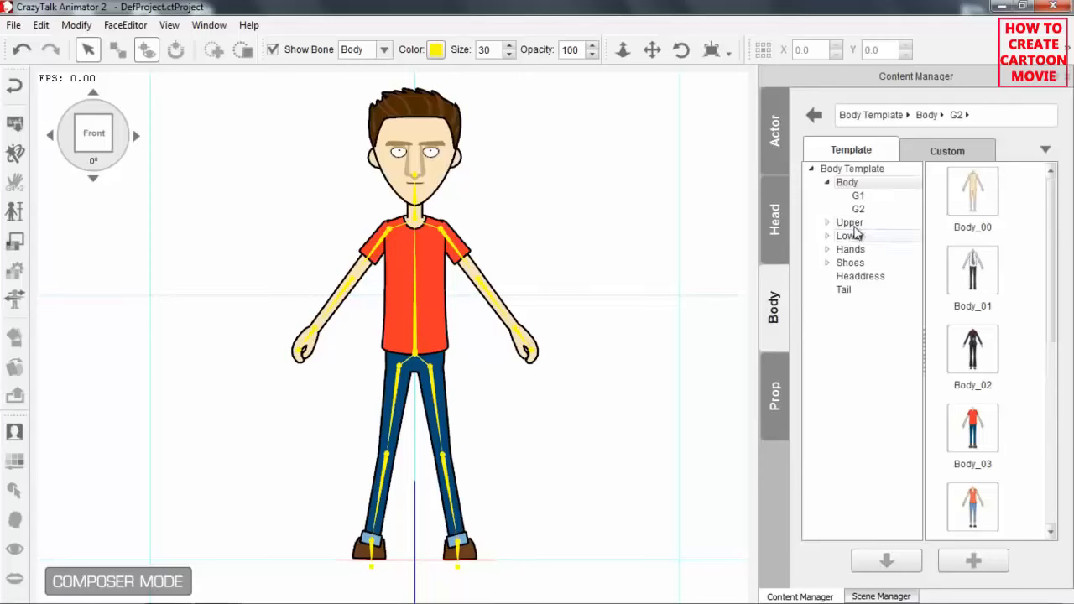
pyautogui.click(848, 184)
pyautogui.click(870, 212)
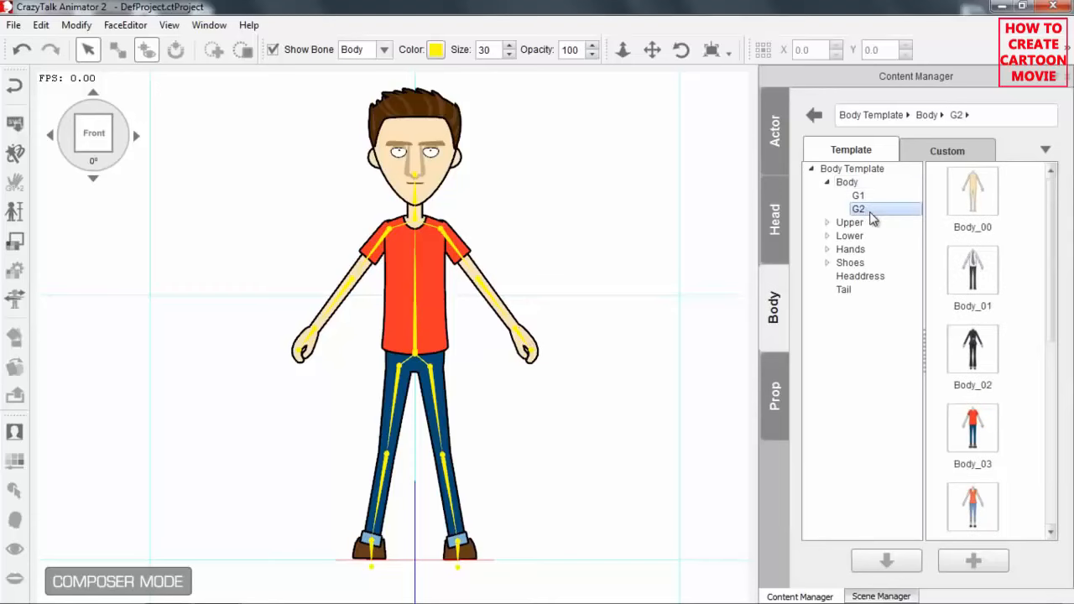
pyautogui.doubleClick(976, 274)
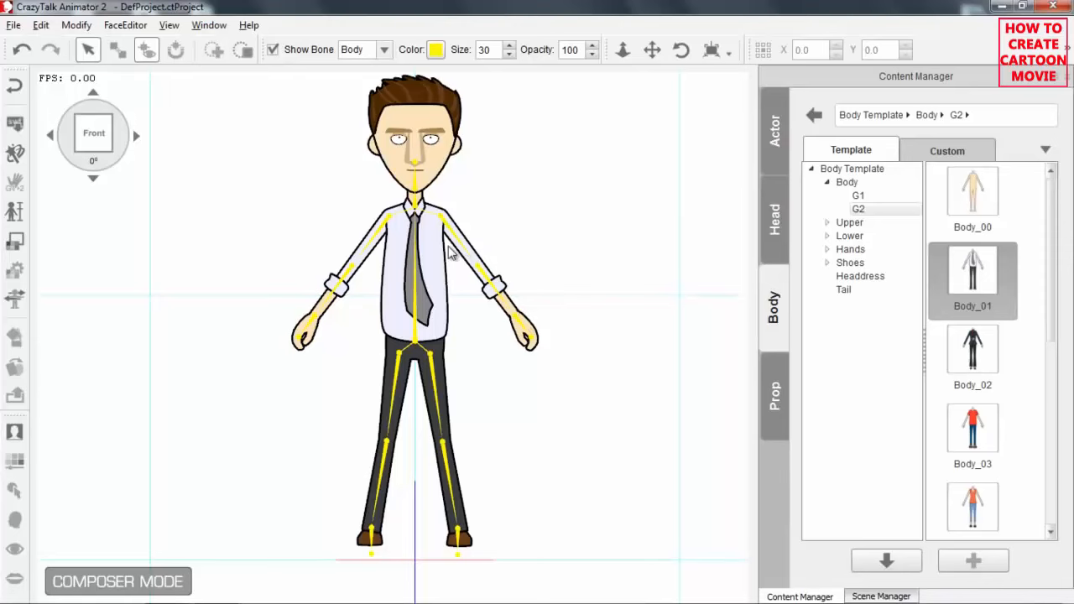
# Return from the composer to the stage and play the animation from the beginning to review the customized character.
pyautogui.moveTo(449, 251); pyautogui.dragTo(497, 262)
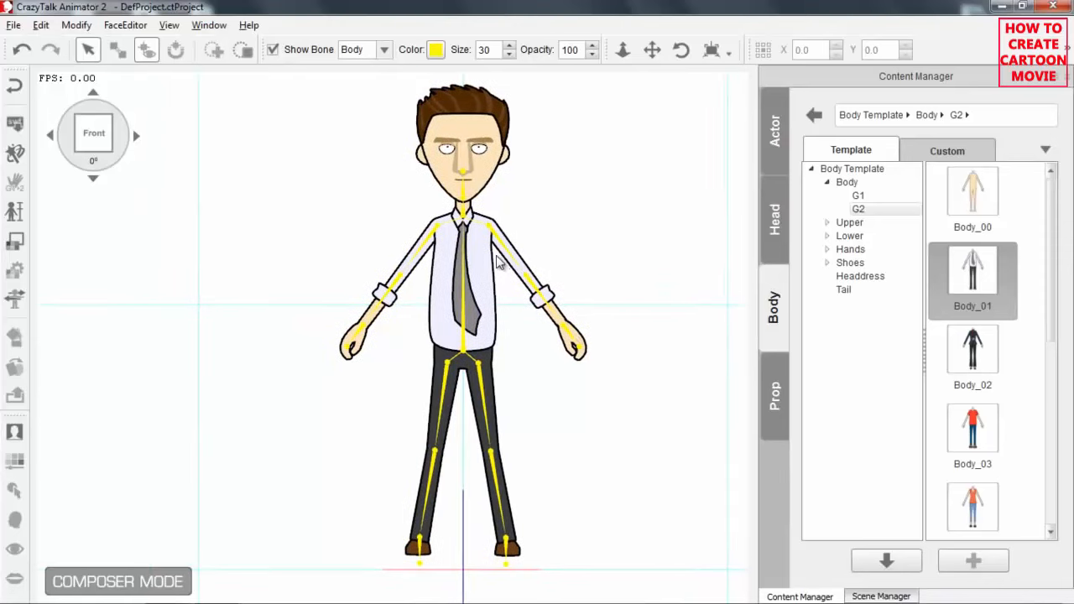
pyautogui.click(16, 88)
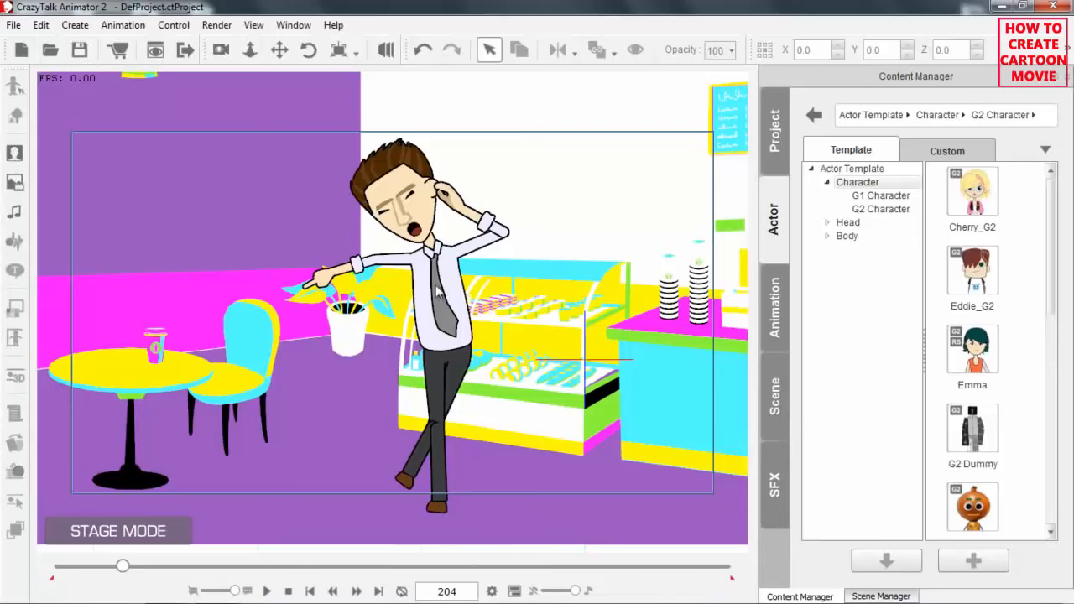
pyautogui.moveTo(124, 567); pyautogui.dragTo(55, 579)
pyautogui.click(267, 591)
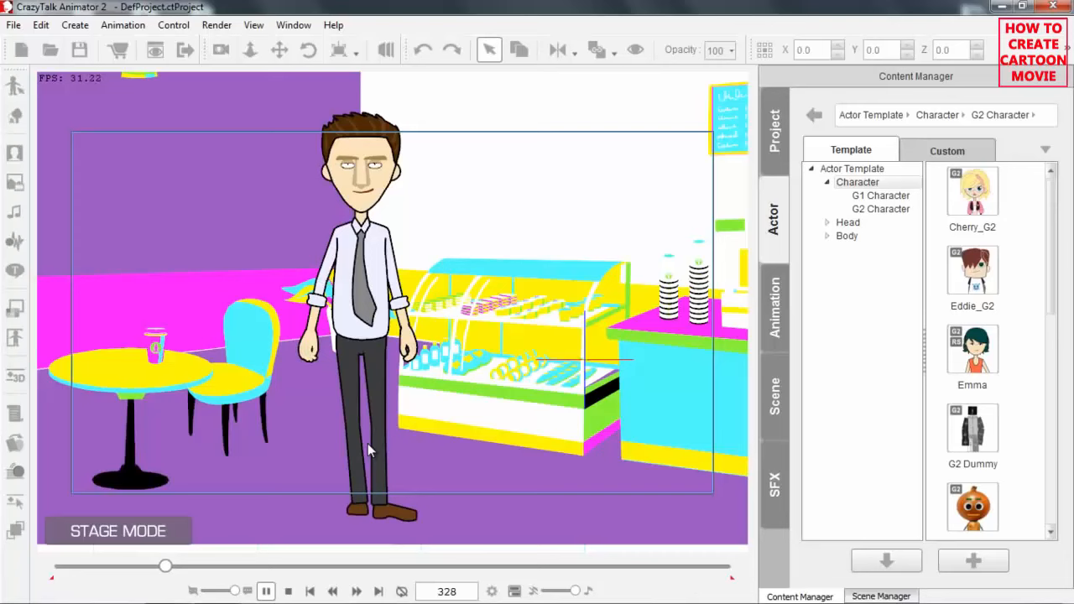
pyautogui.click(266, 593)
pyautogui.click(268, 594)
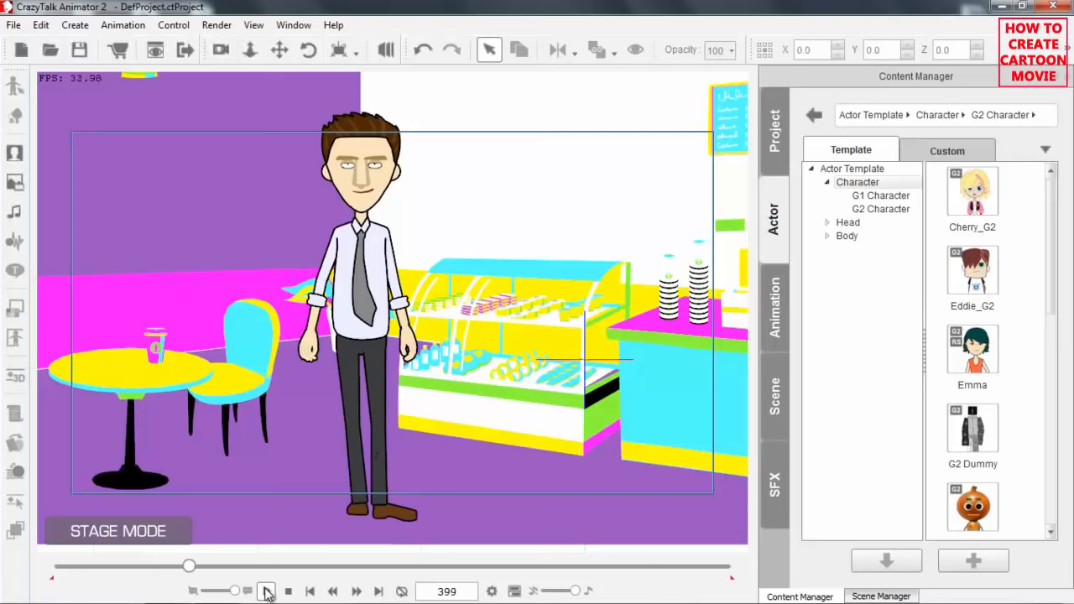
# Apply the Neon render style to the character on the stage.
pyautogui.click(372, 256)
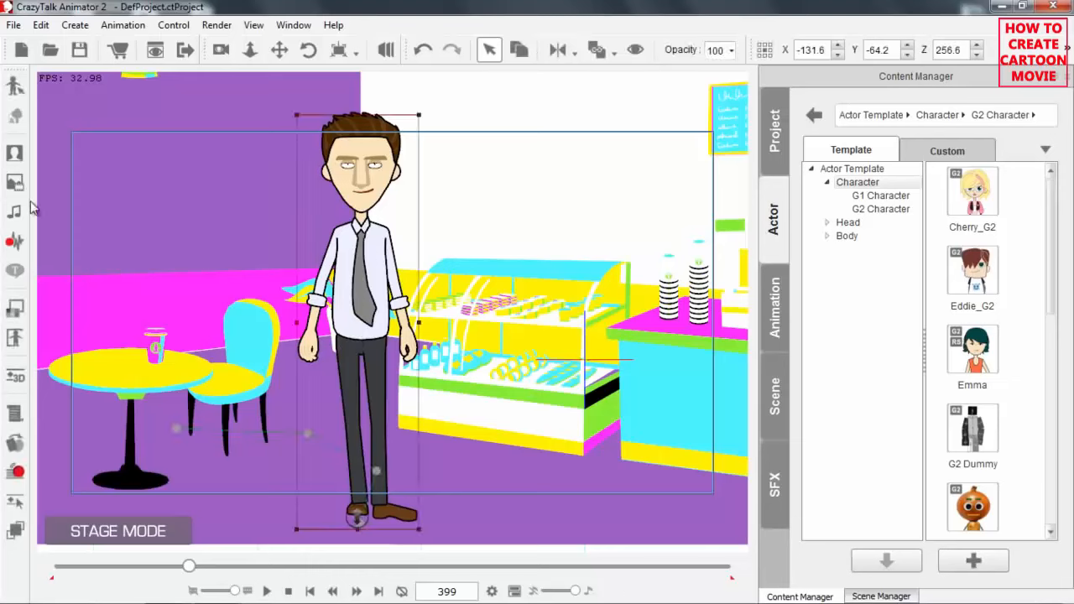
pyautogui.click(15, 308)
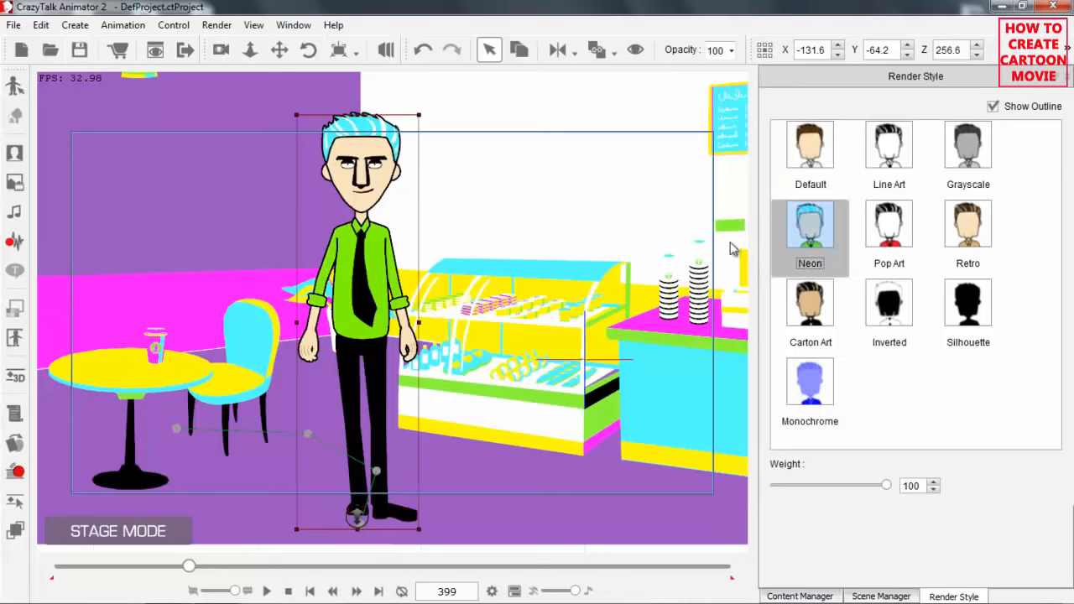
pyautogui.scroll(-1, 540, 254)
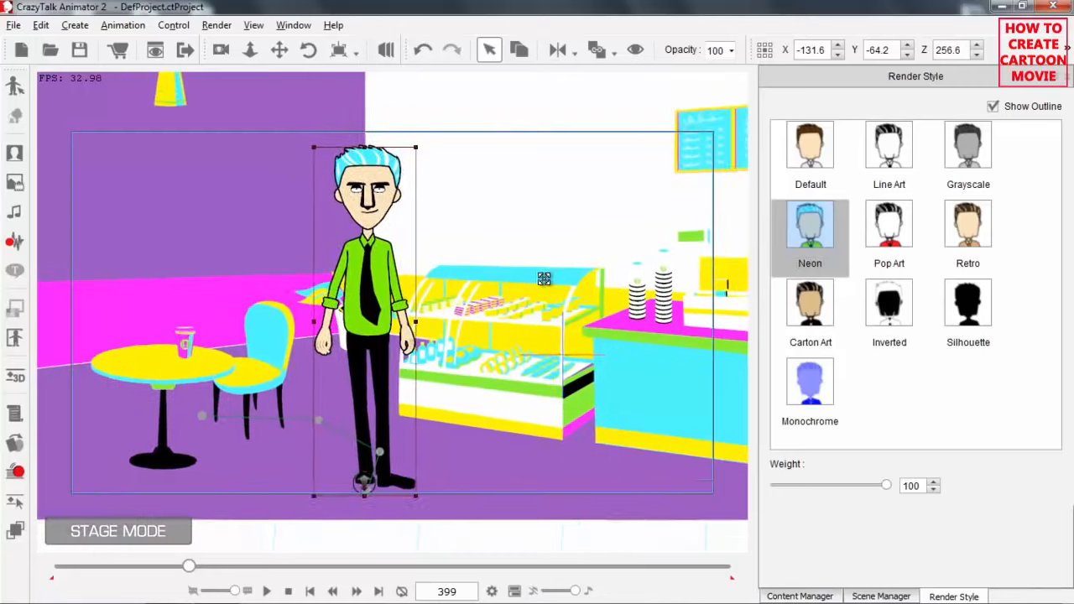
pyautogui.moveTo(544, 279); pyautogui.dragTo(530, 314)
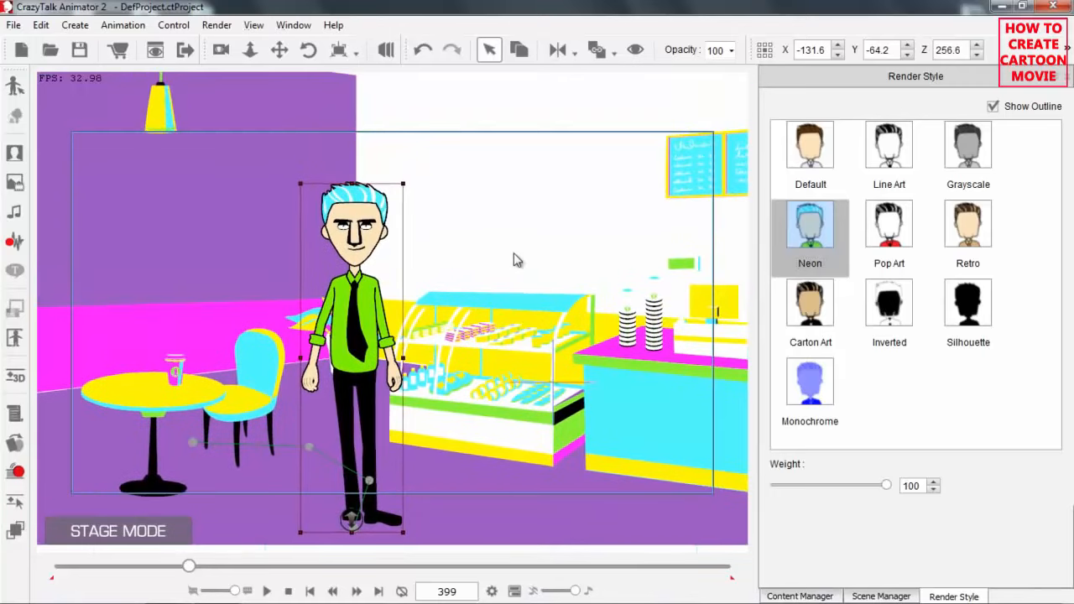
# Turn on camera recording at frame 1 and frame a close shot of the character beside the café table.
pyautogui.click(289, 591)
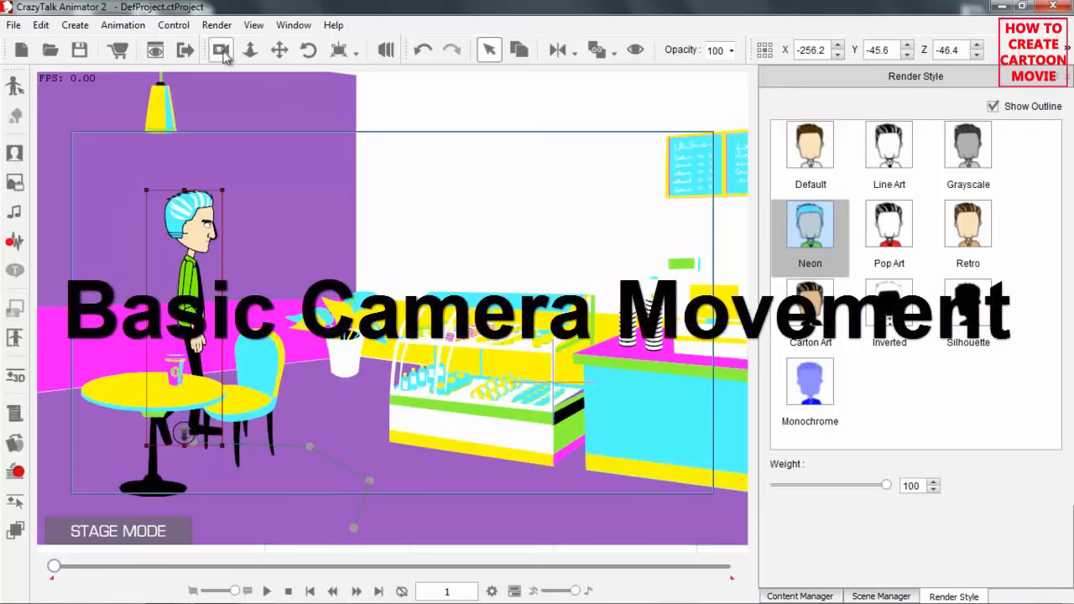
pyautogui.click(221, 51)
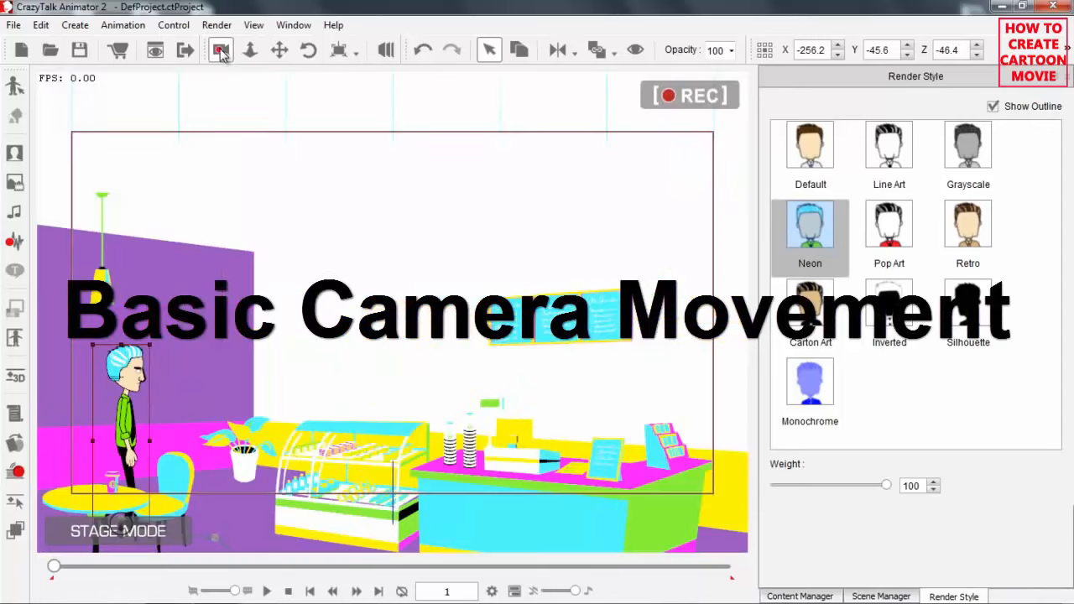
pyautogui.moveTo(304, 406); pyautogui.dragTo(407, 203)
pyautogui.moveTo(386, 400); pyautogui.dragTo(253, 90)
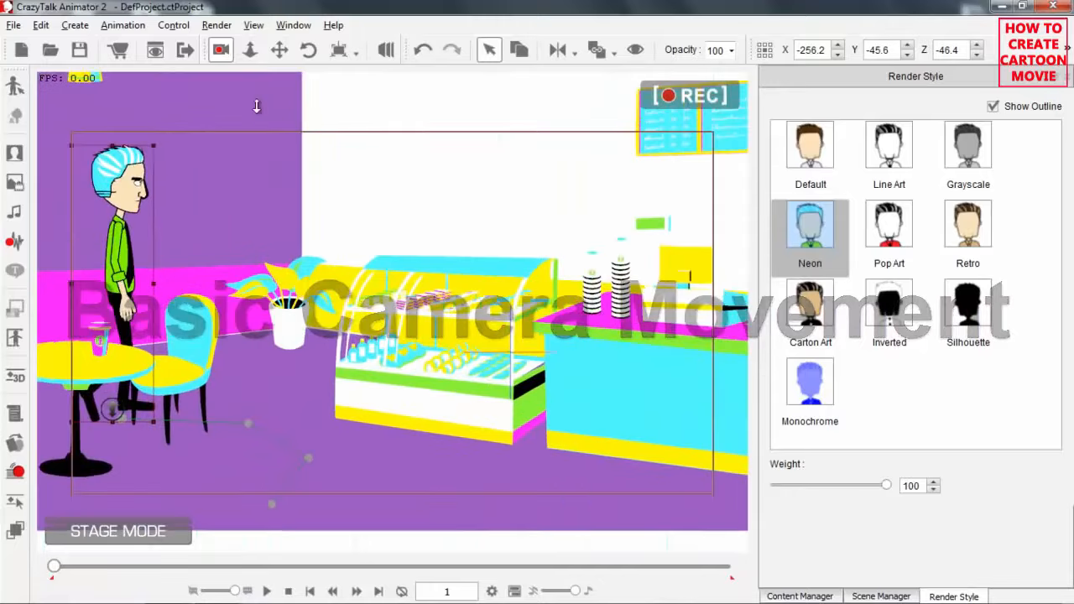
pyautogui.moveTo(361, 294); pyautogui.dragTo(484, 314)
pyautogui.moveTo(425, 355); pyautogui.dragTo(339, 151)
pyautogui.moveTo(390, 217); pyautogui.dragTo(496, 166)
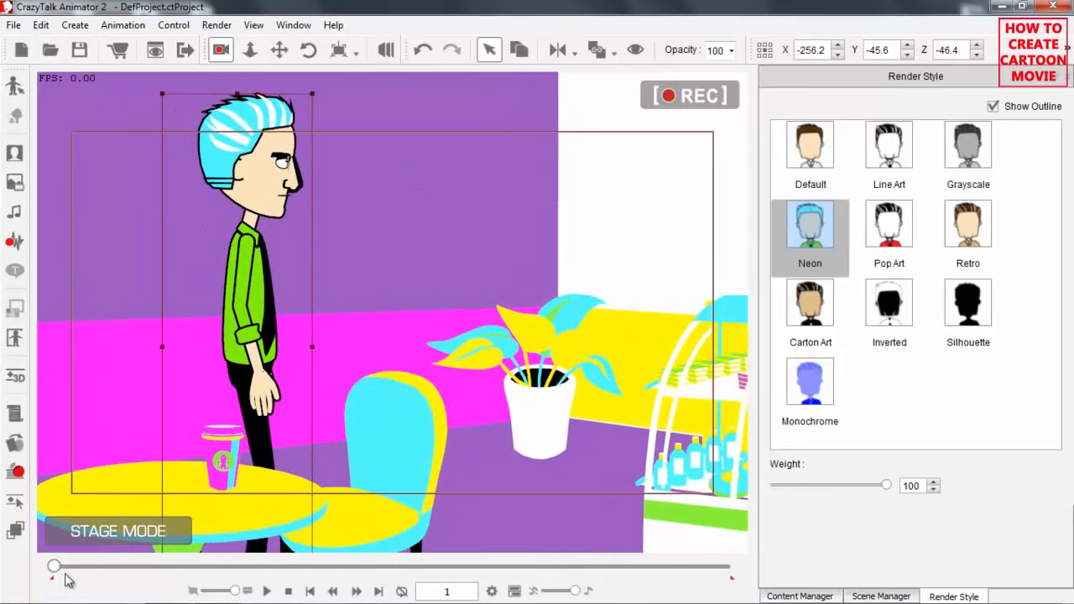
# At frame 160, pull the camera back and pan it to frame the character's full body in front of the display counter.
pyautogui.moveTo(56, 571); pyautogui.dragTo(107, 572)
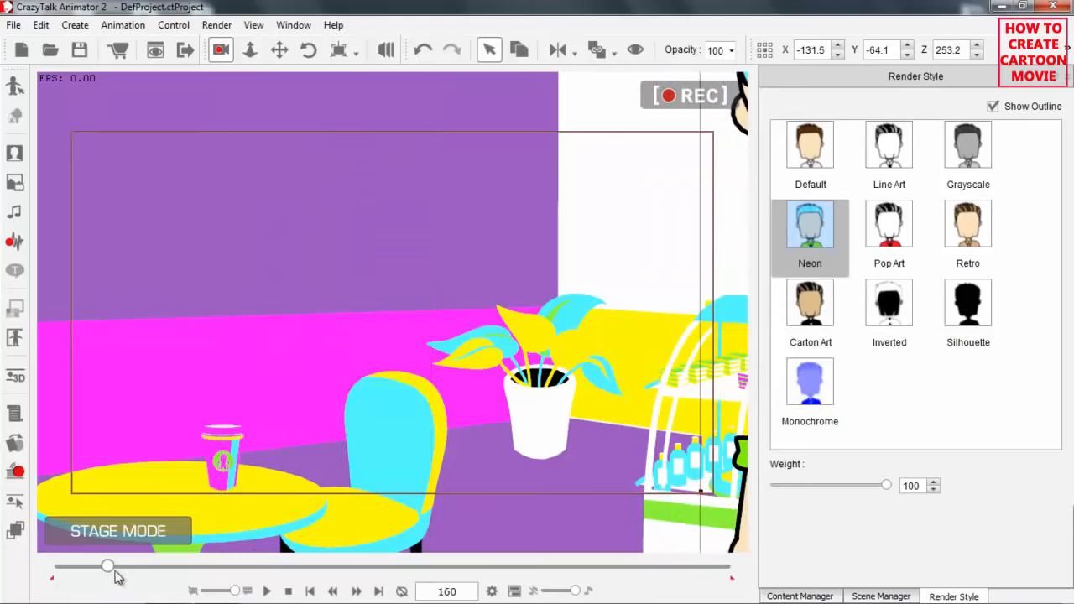
pyautogui.scroll(-3, 420, 341)
pyautogui.moveTo(369, 394); pyautogui.dragTo(243, 379)
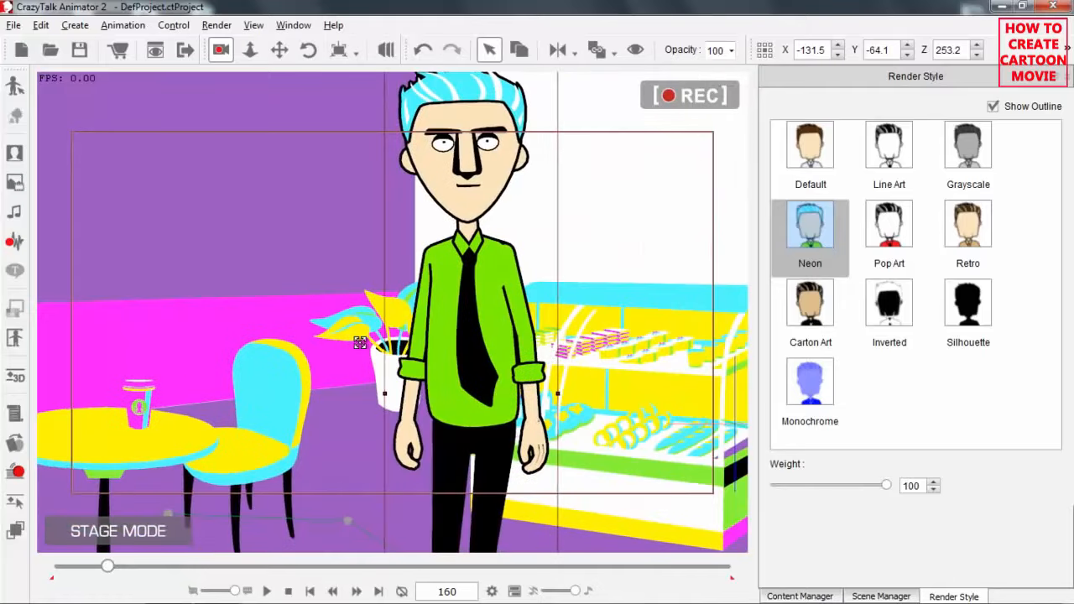
pyautogui.scroll(-3, 361, 343)
pyautogui.moveTo(386, 398); pyautogui.dragTo(358, 426)
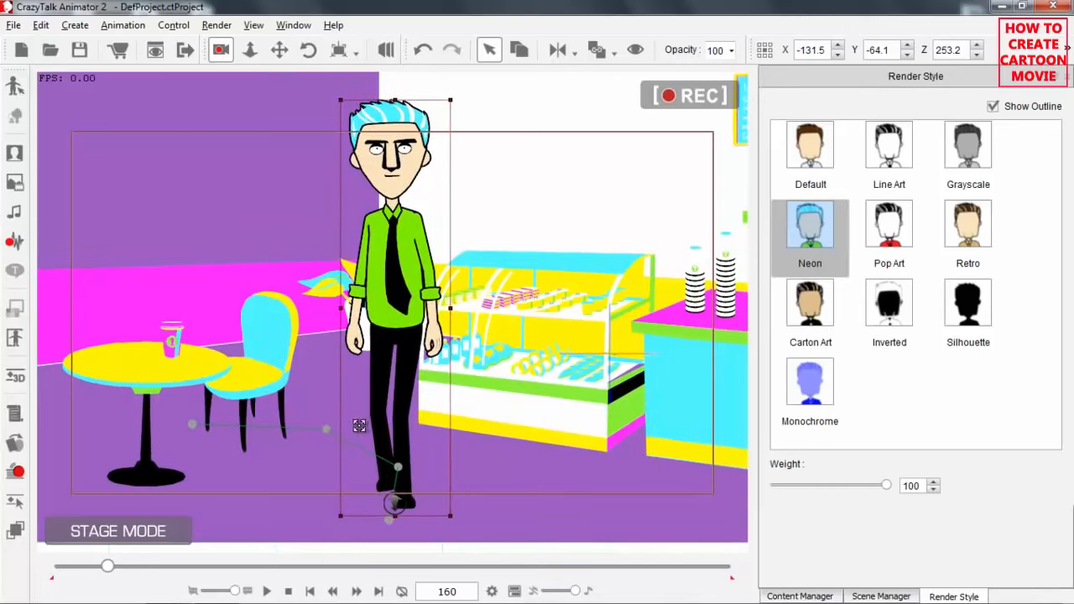
# Play the animation from the first frame to review the recorded camera movement.
pyautogui.click(288, 591)
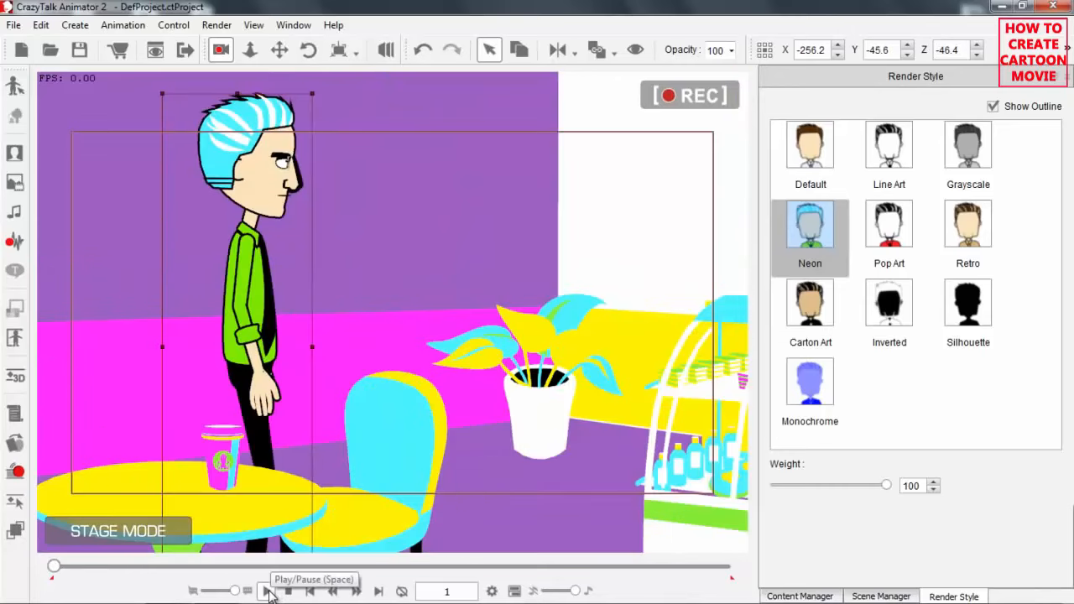
pyautogui.click(267, 592)
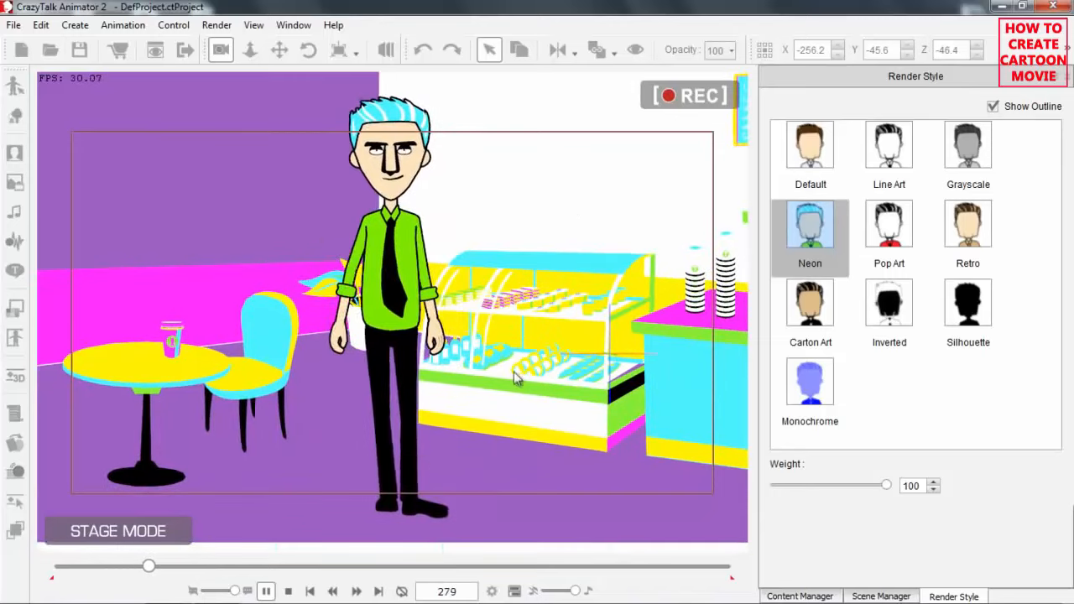
pyautogui.click(267, 592)
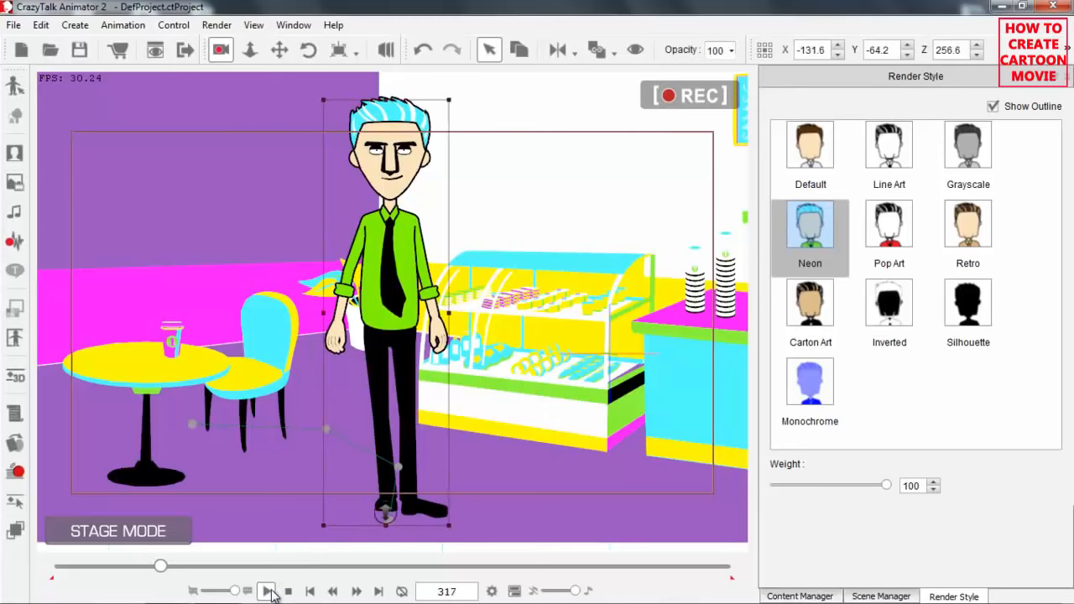